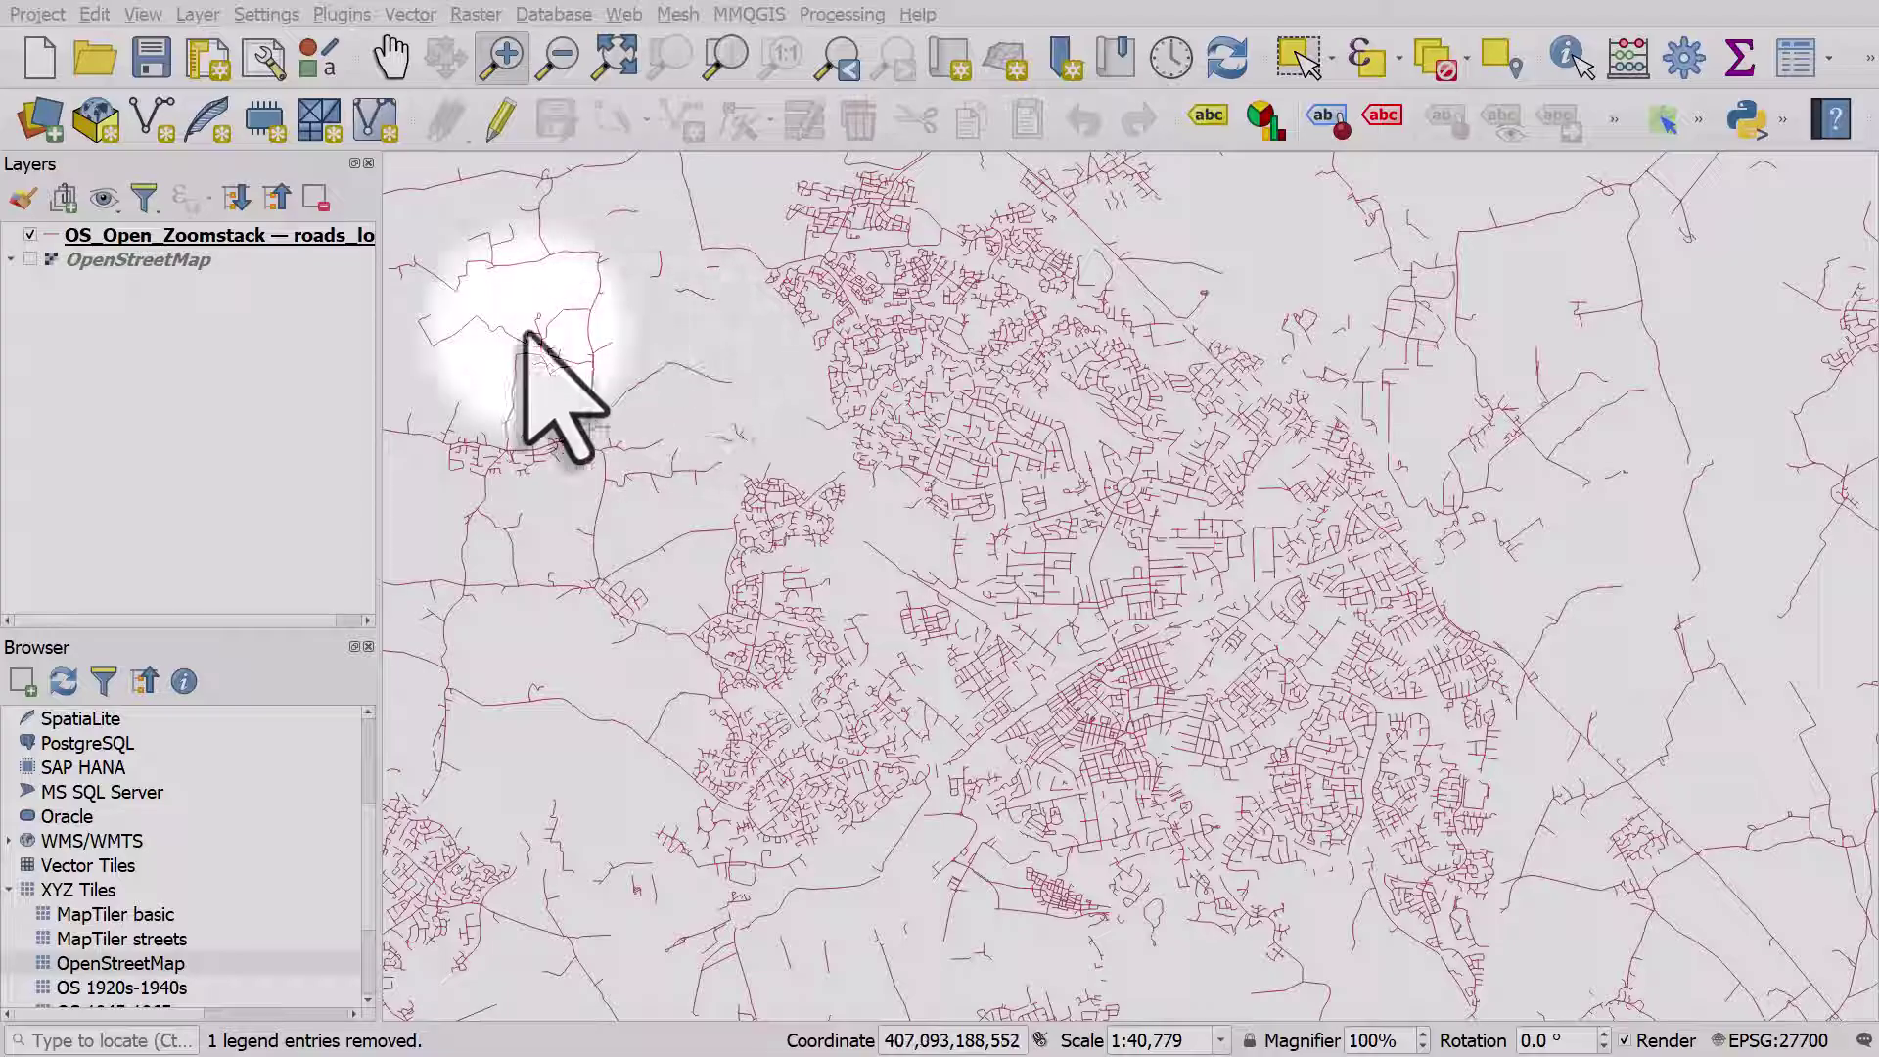
Check the OpenStreetMap basemap but leave it hidden, zoom into the central streets, and select the roads layer.
click(30, 261)
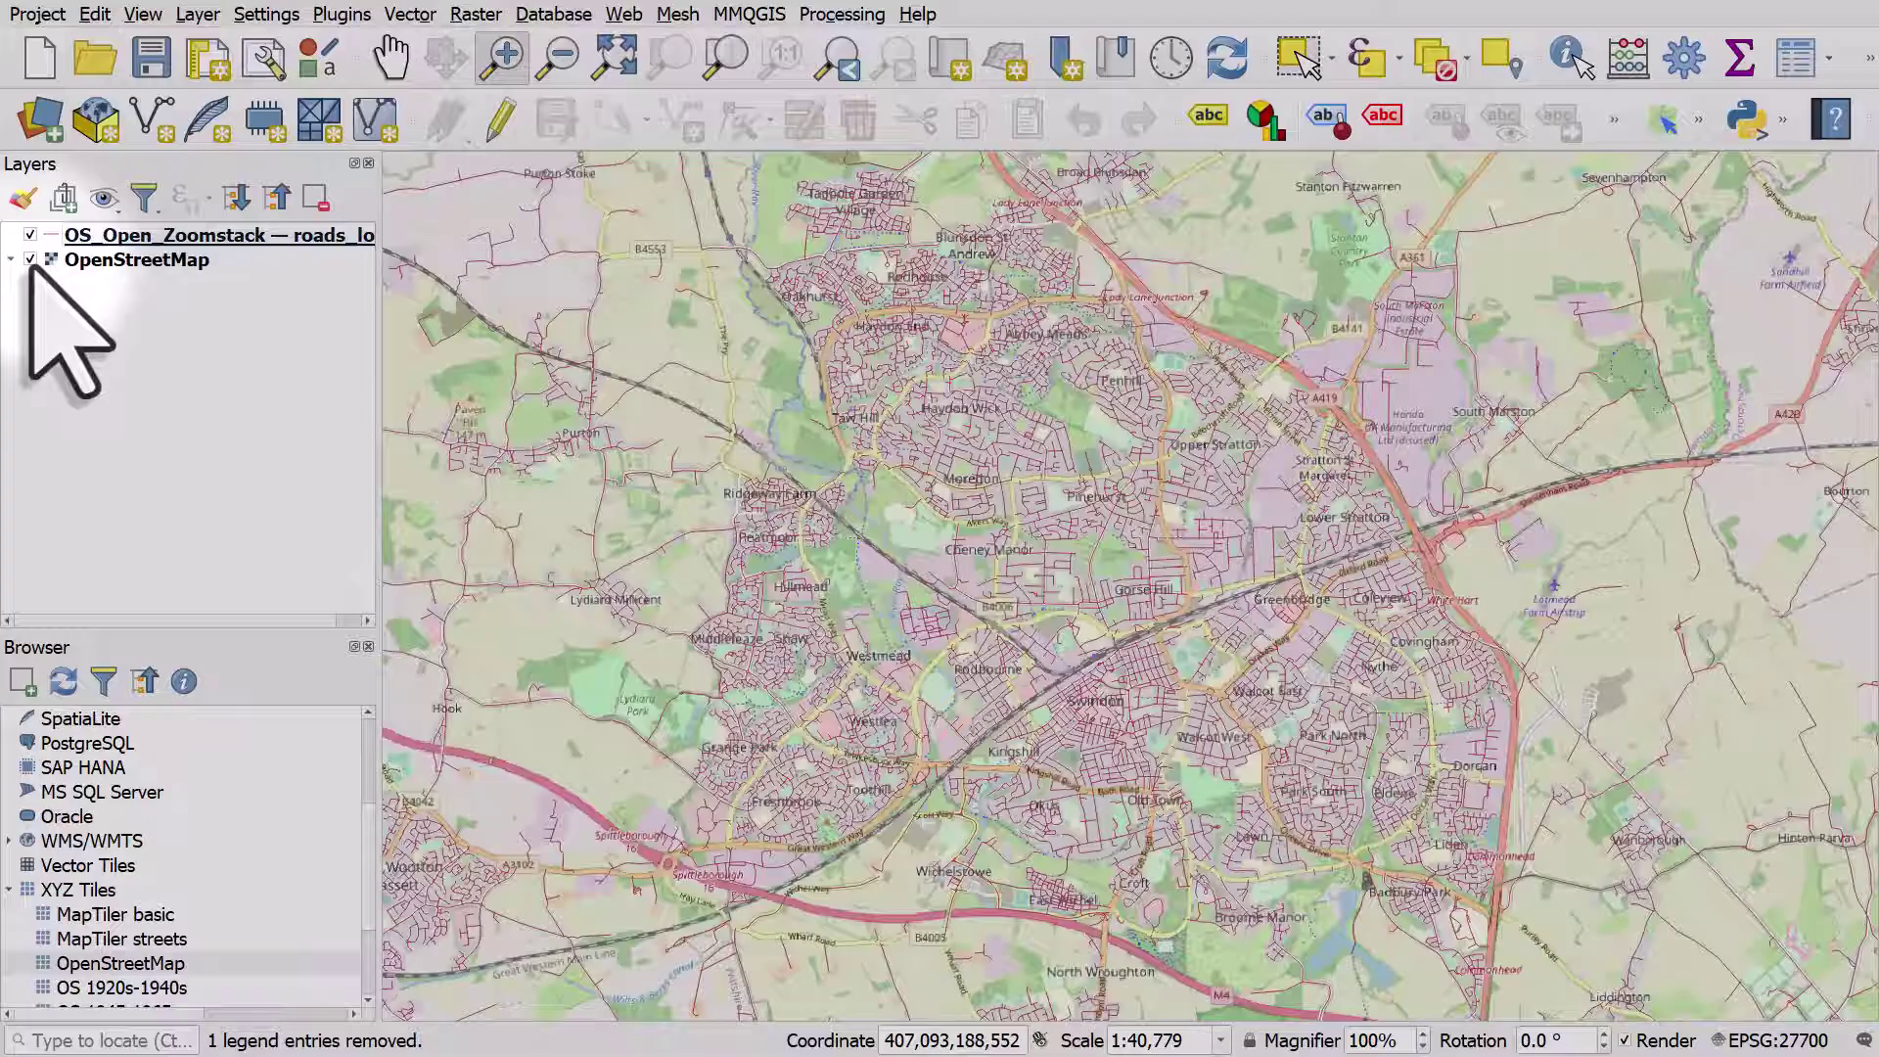
click(30, 260)
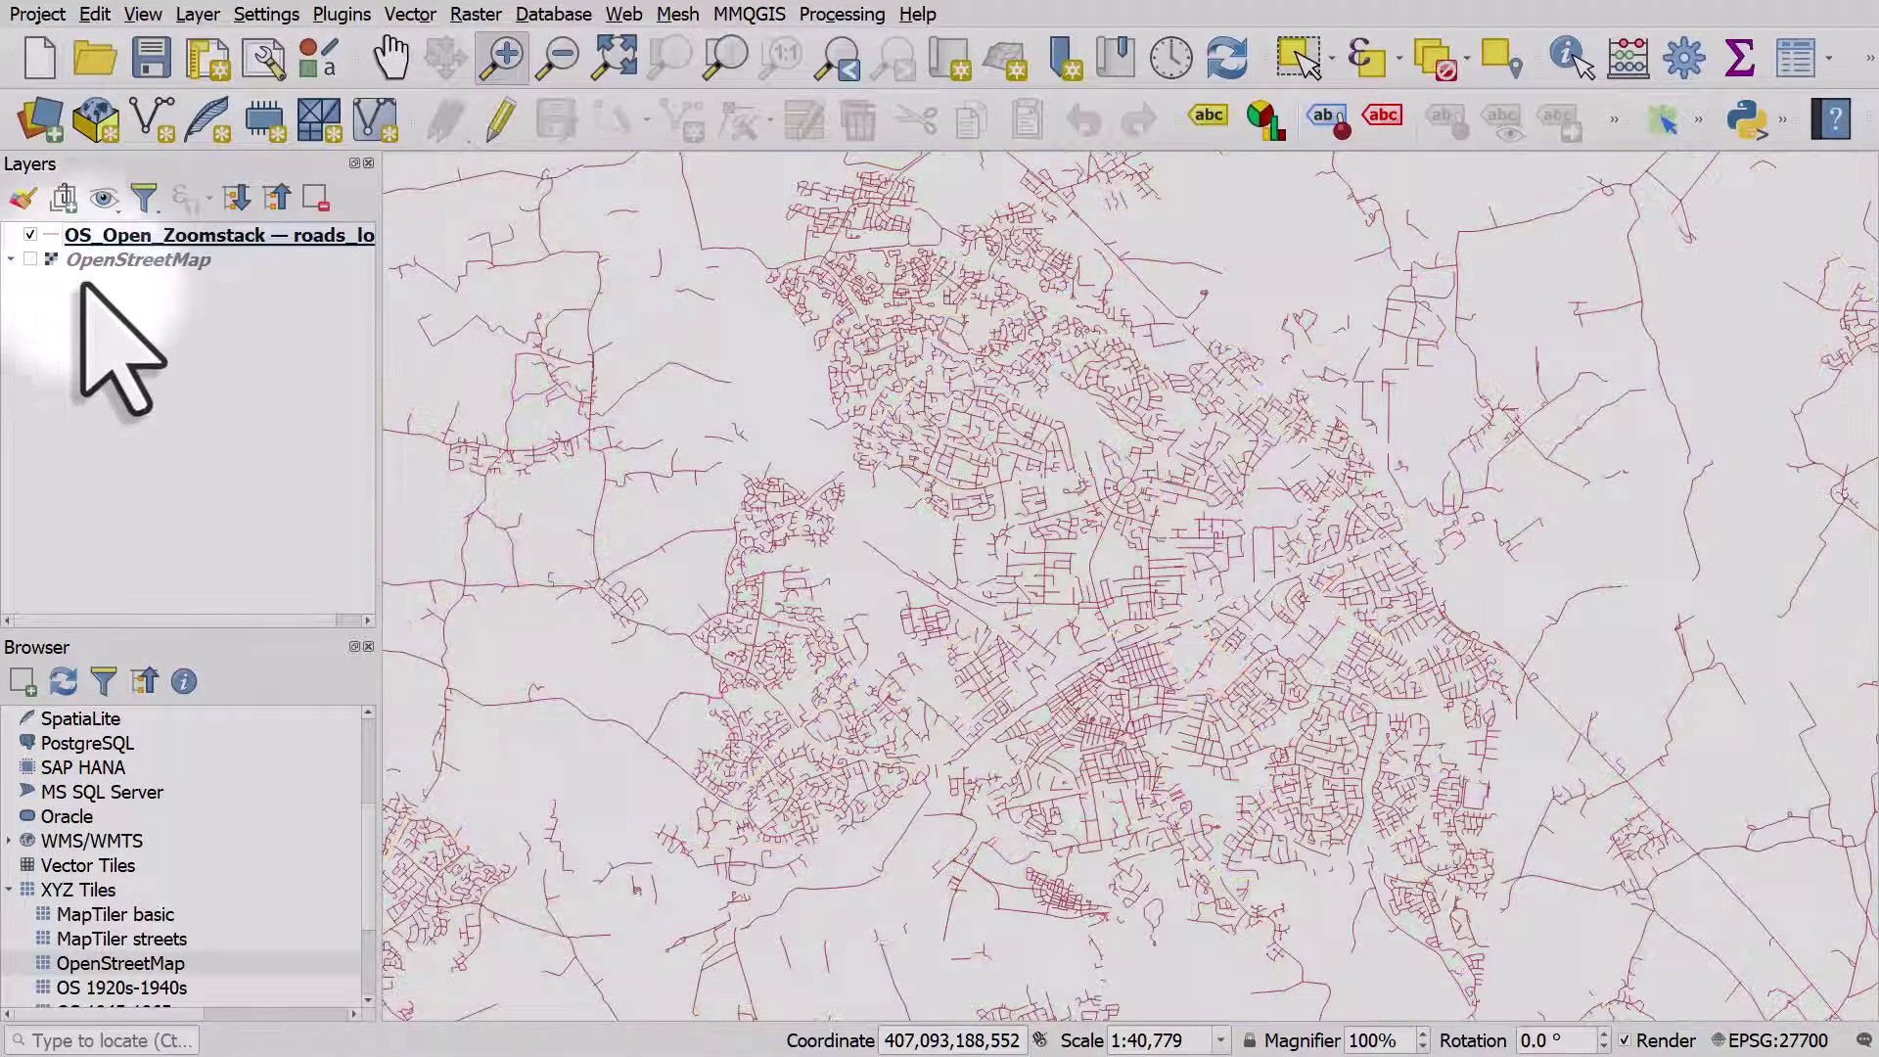
drag(1035, 599, 1221, 755)
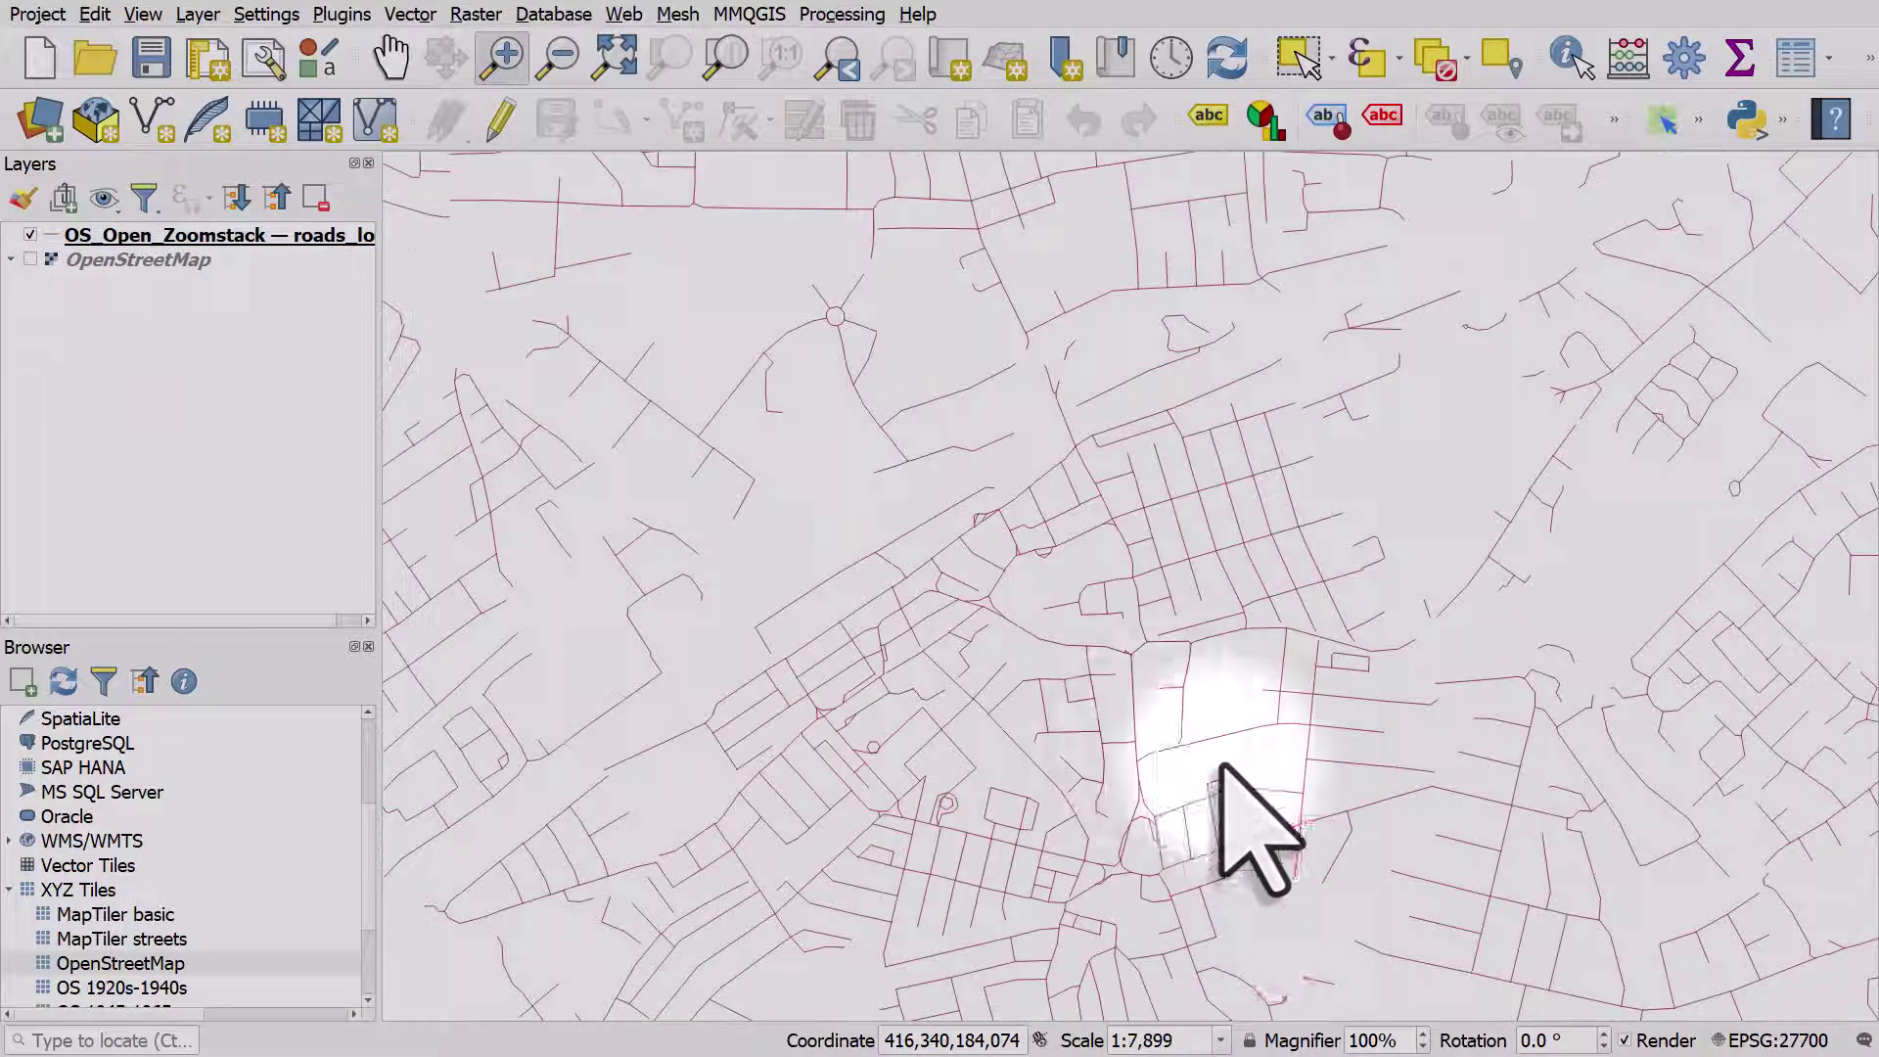
click(114, 240)
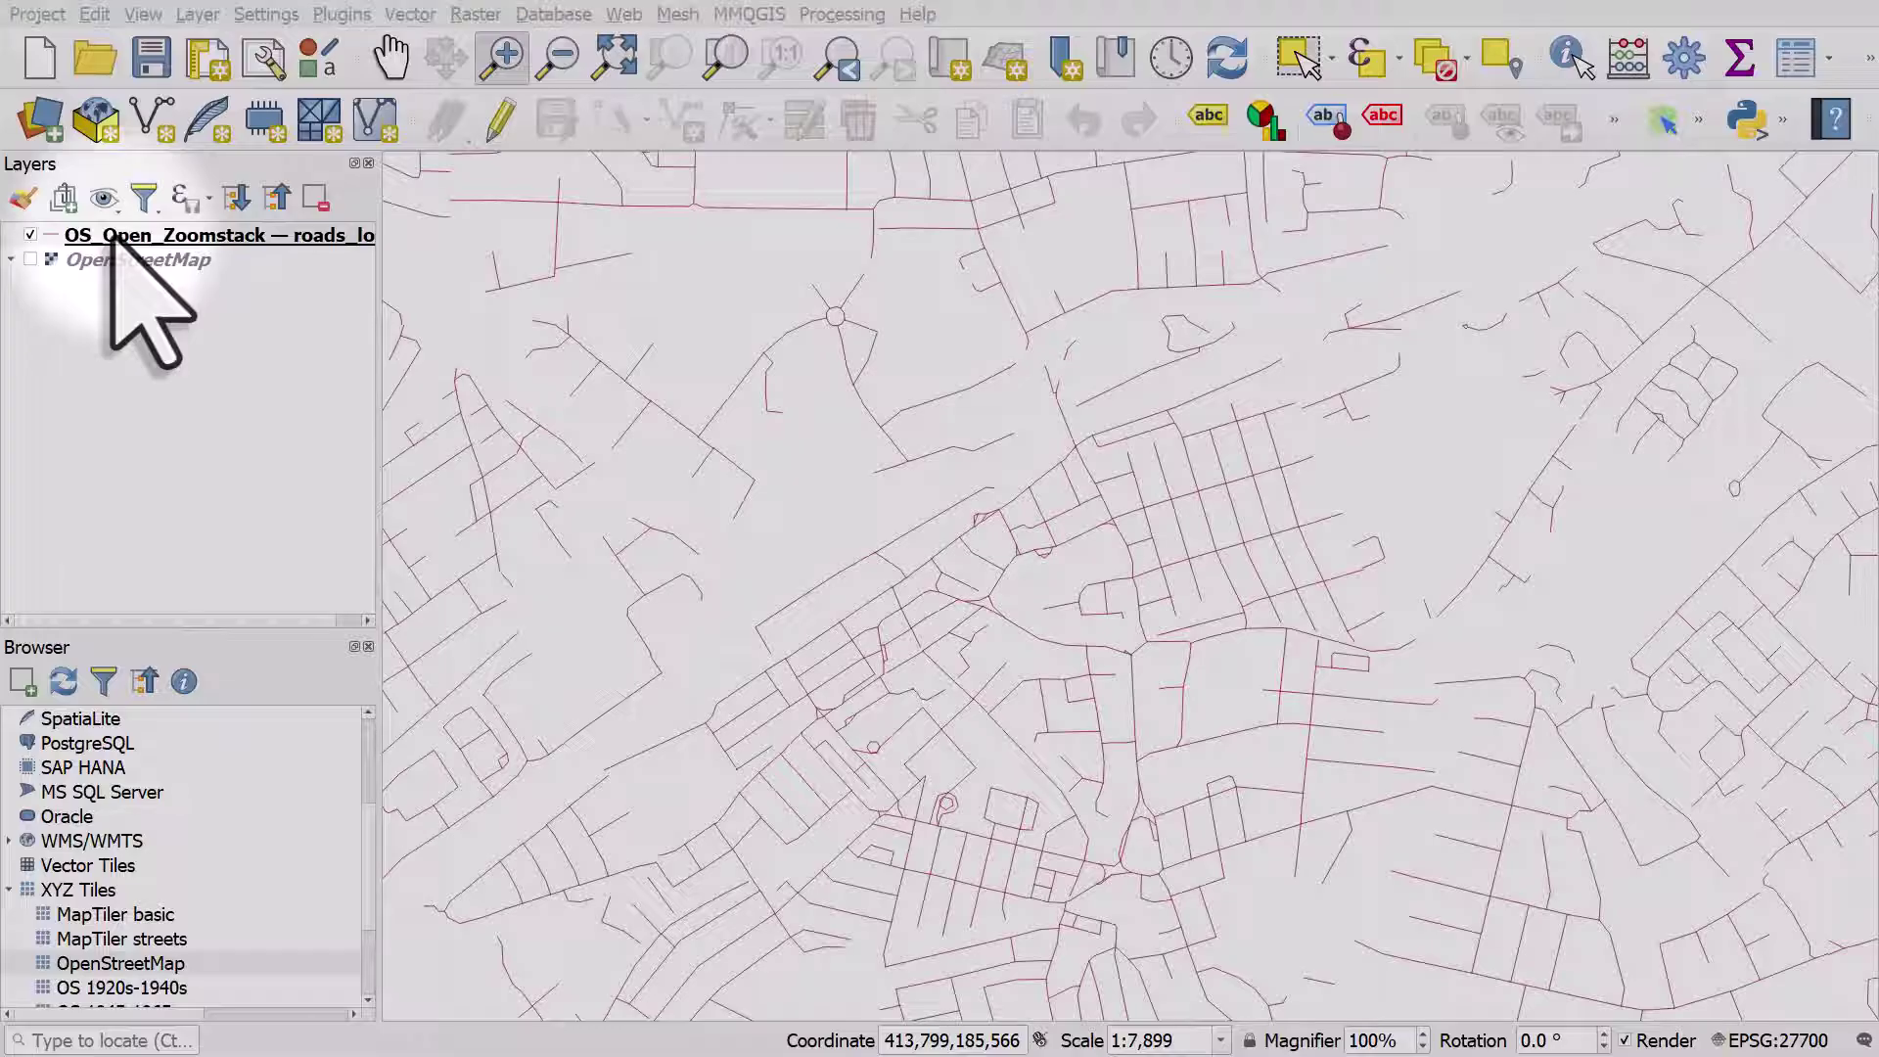
Style the roads as a dark grey Simple Line, 9 wide in Meters at Scale, and apply it.
double_click(114, 240)
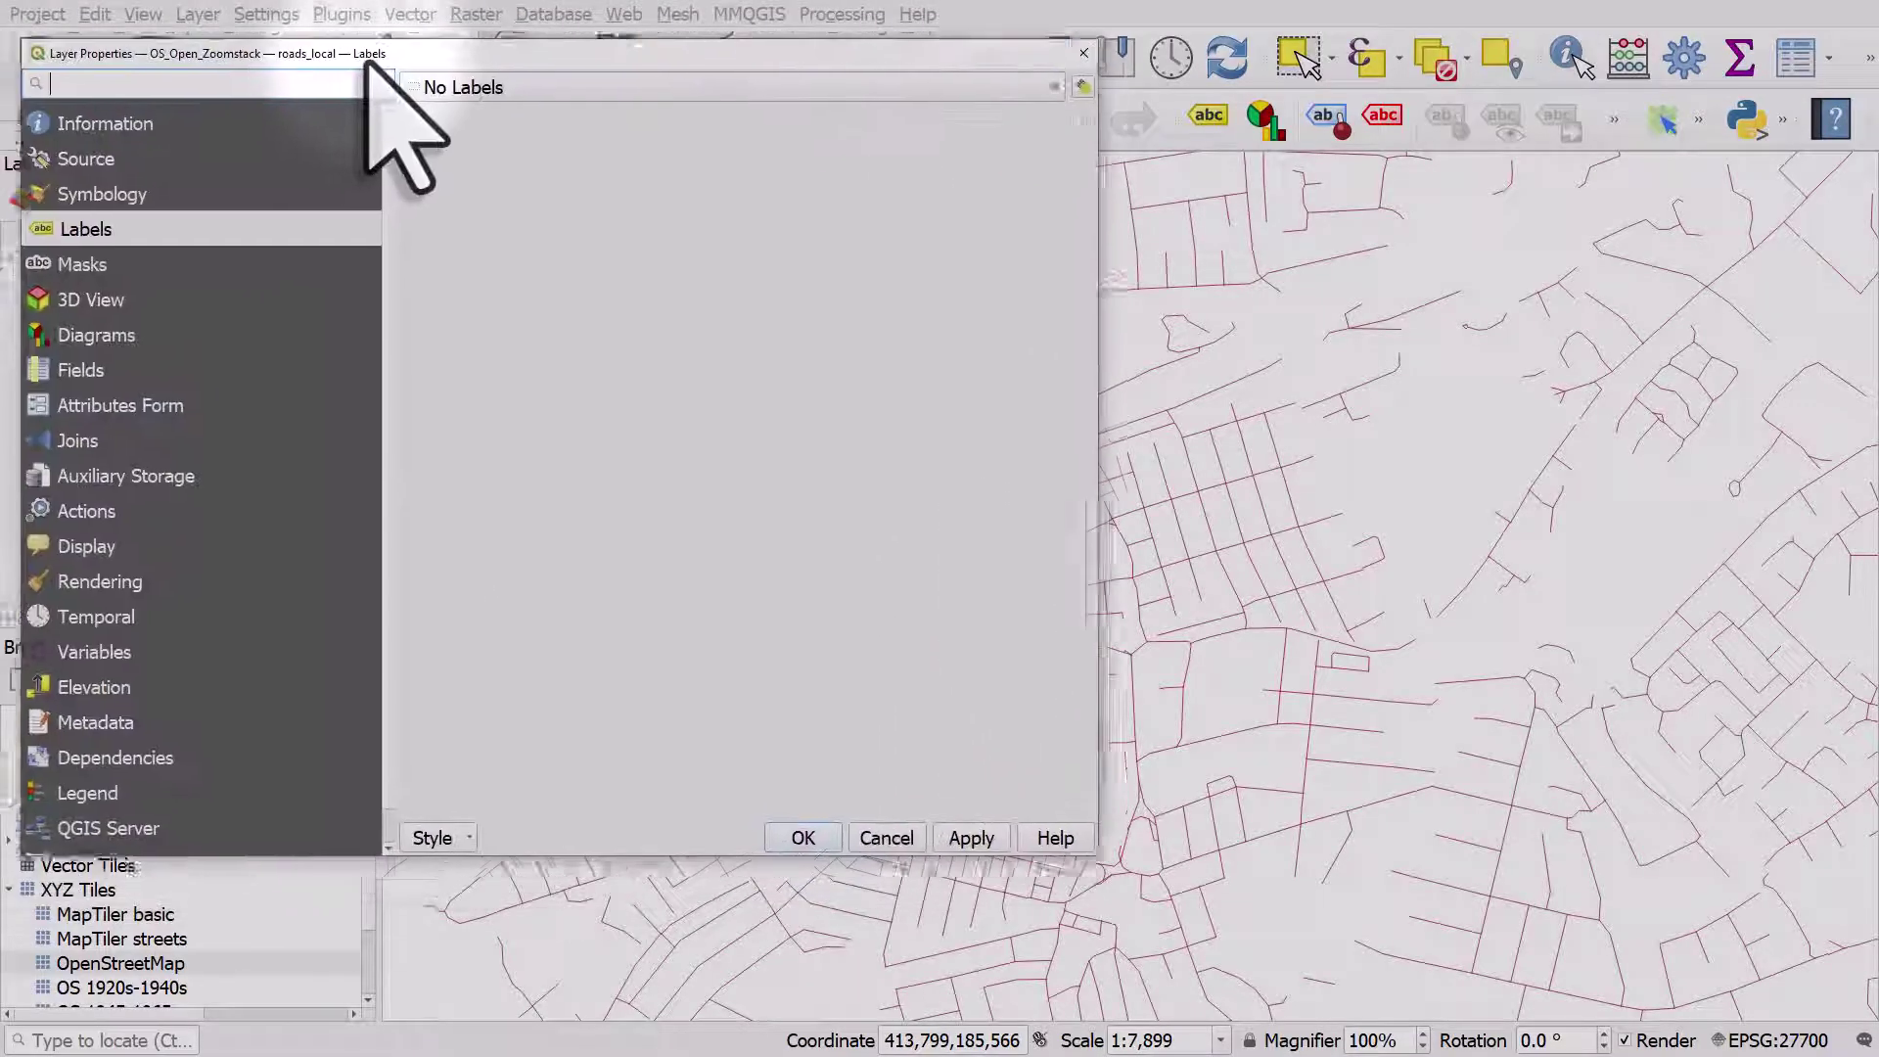
click(137, 183)
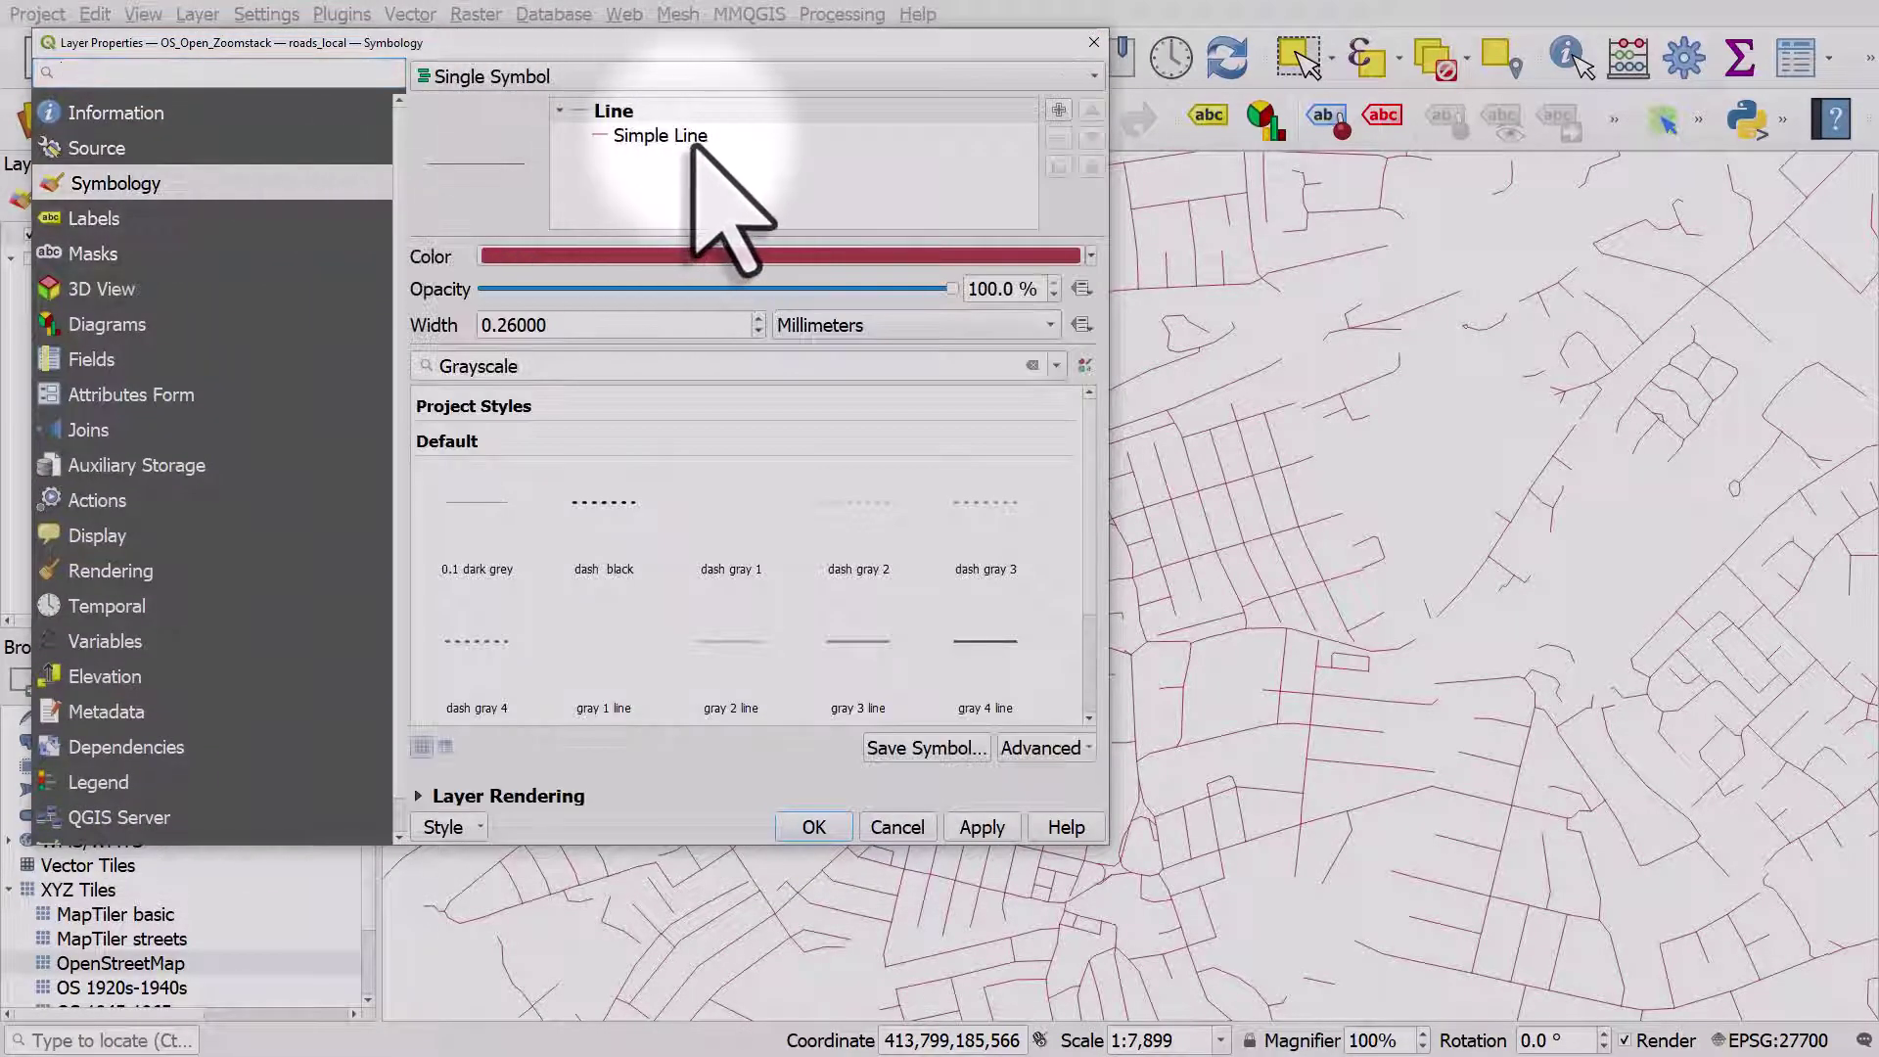
click(692, 139)
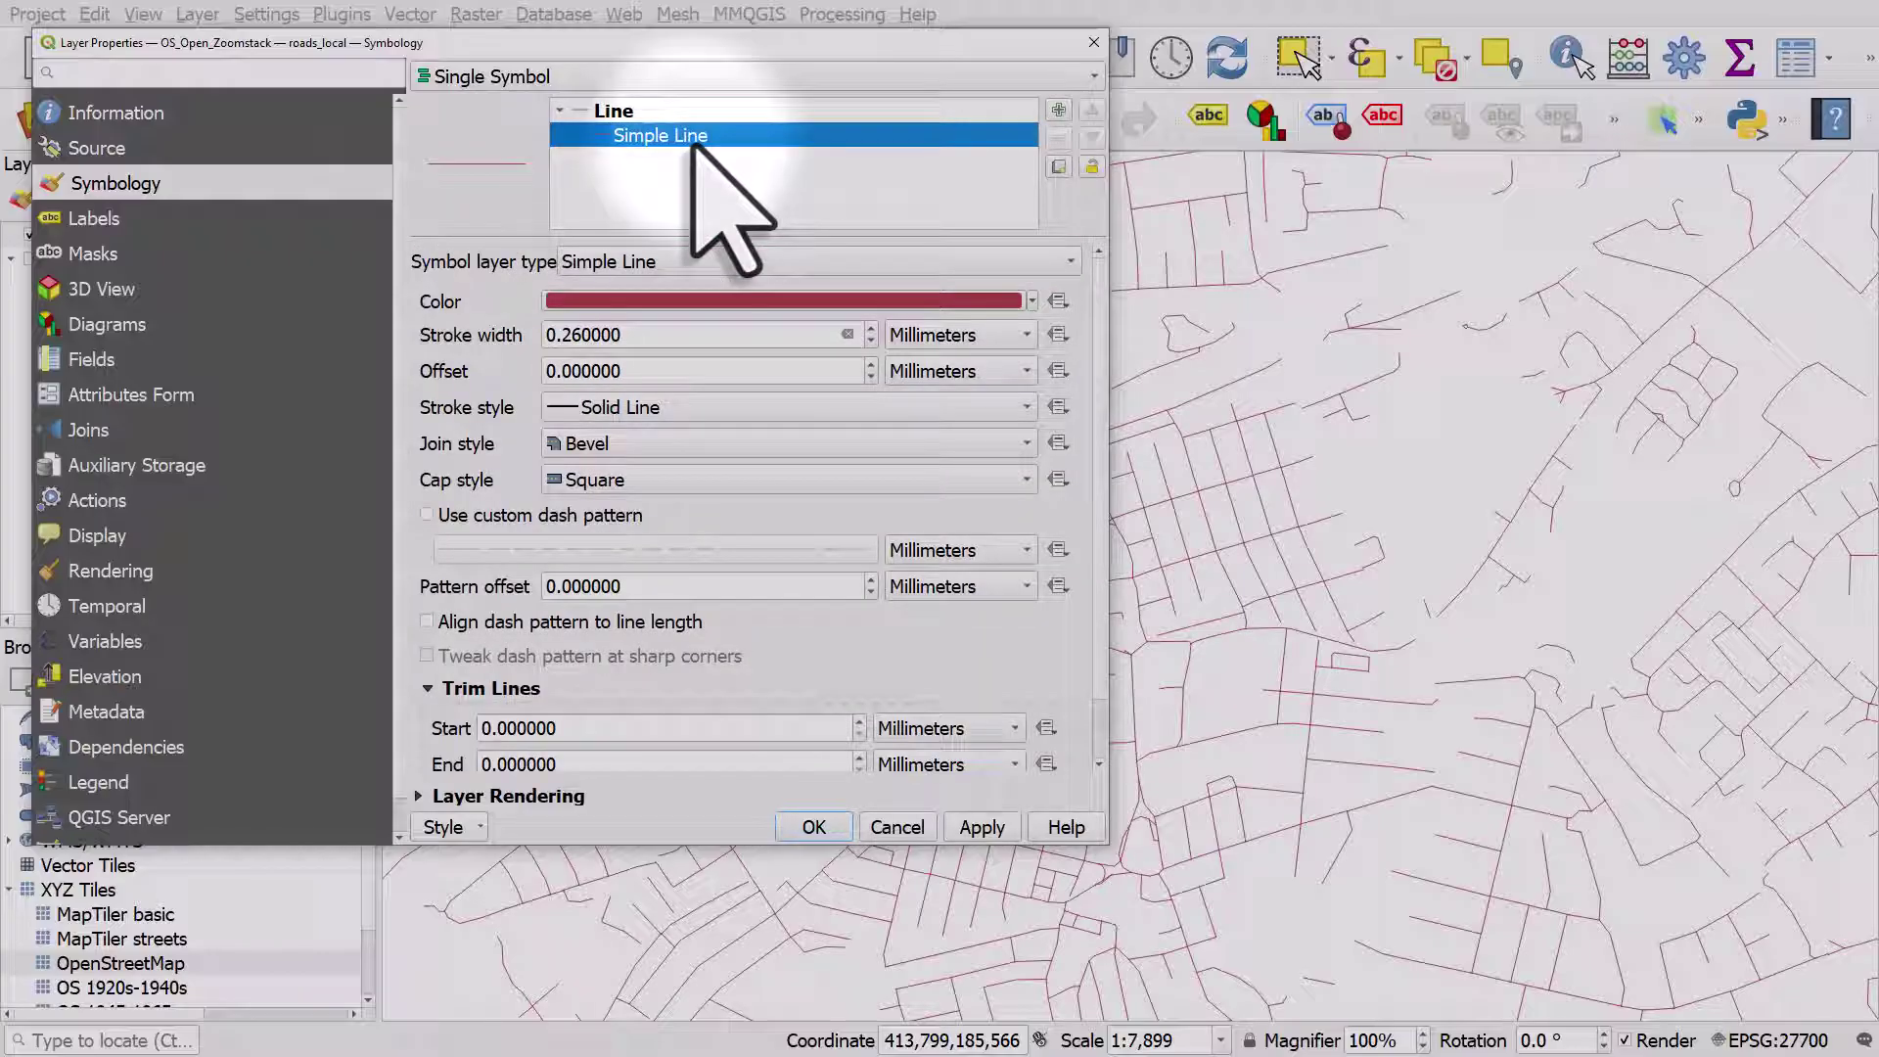
click(1033, 301)
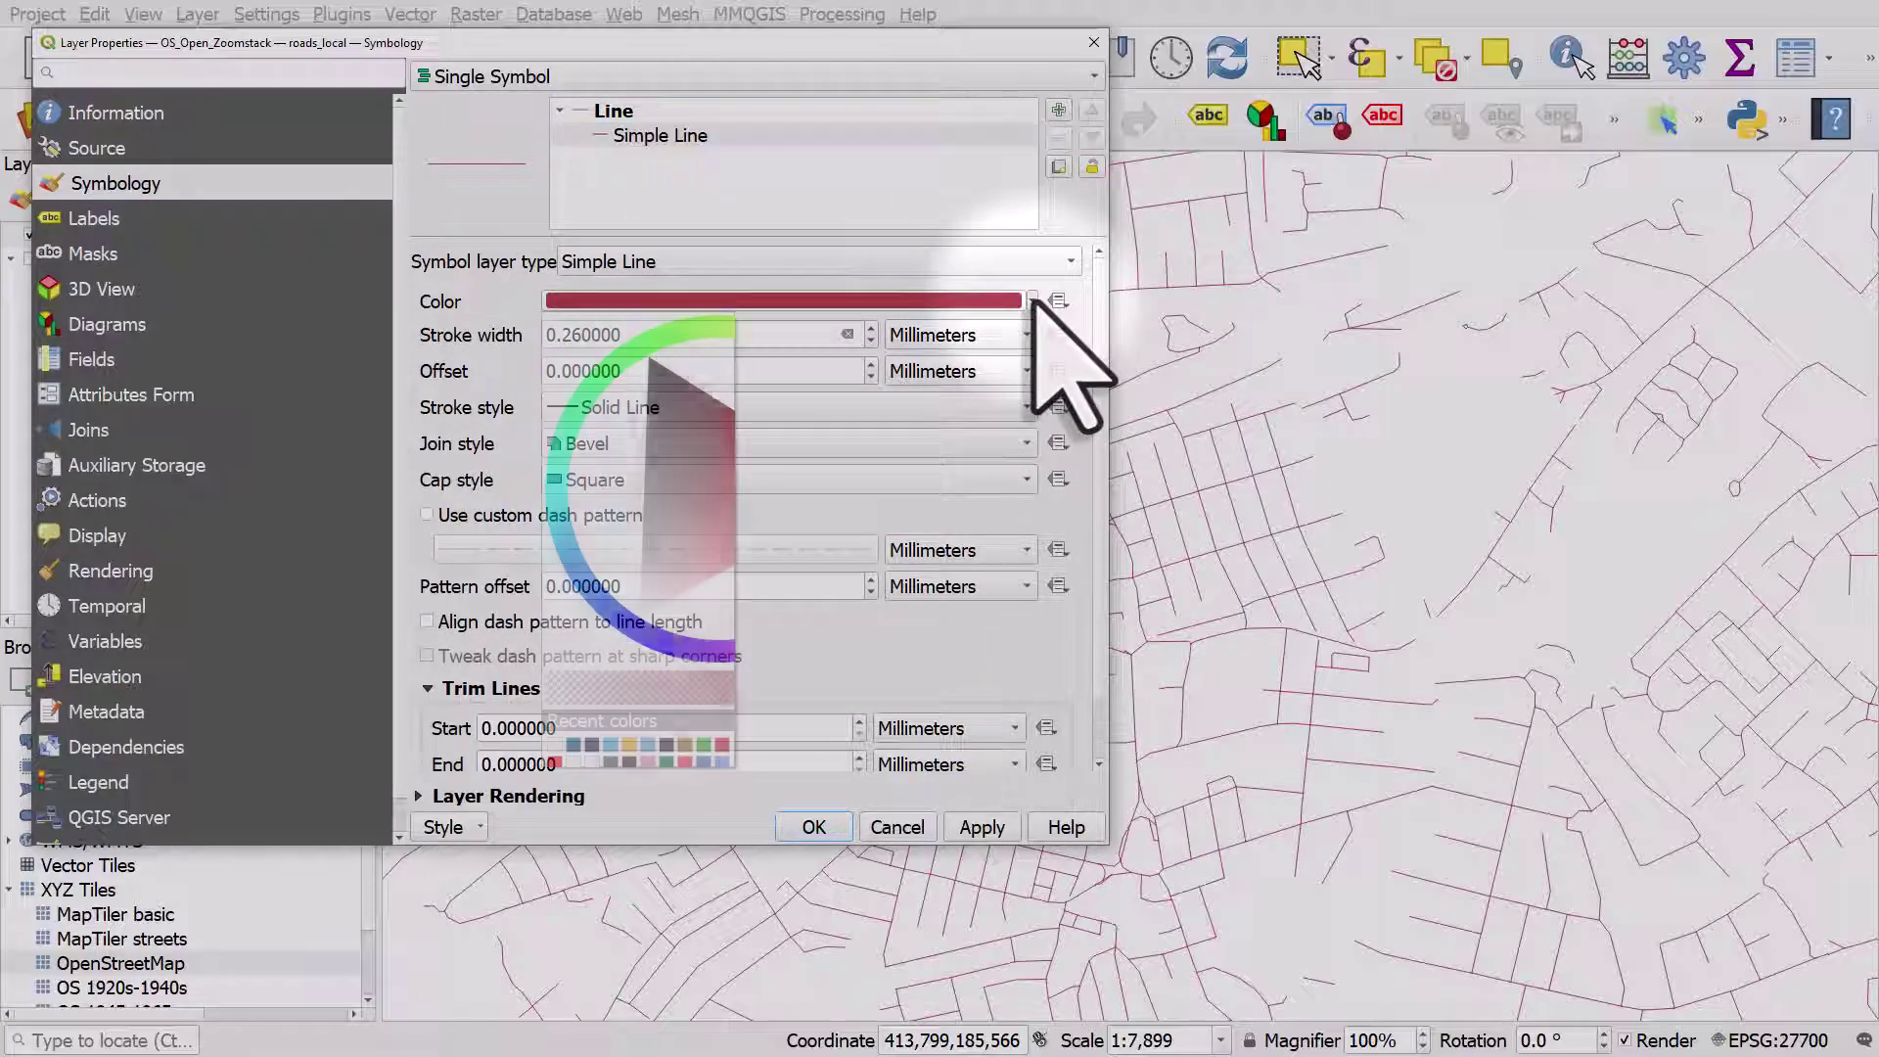
click(610, 762)
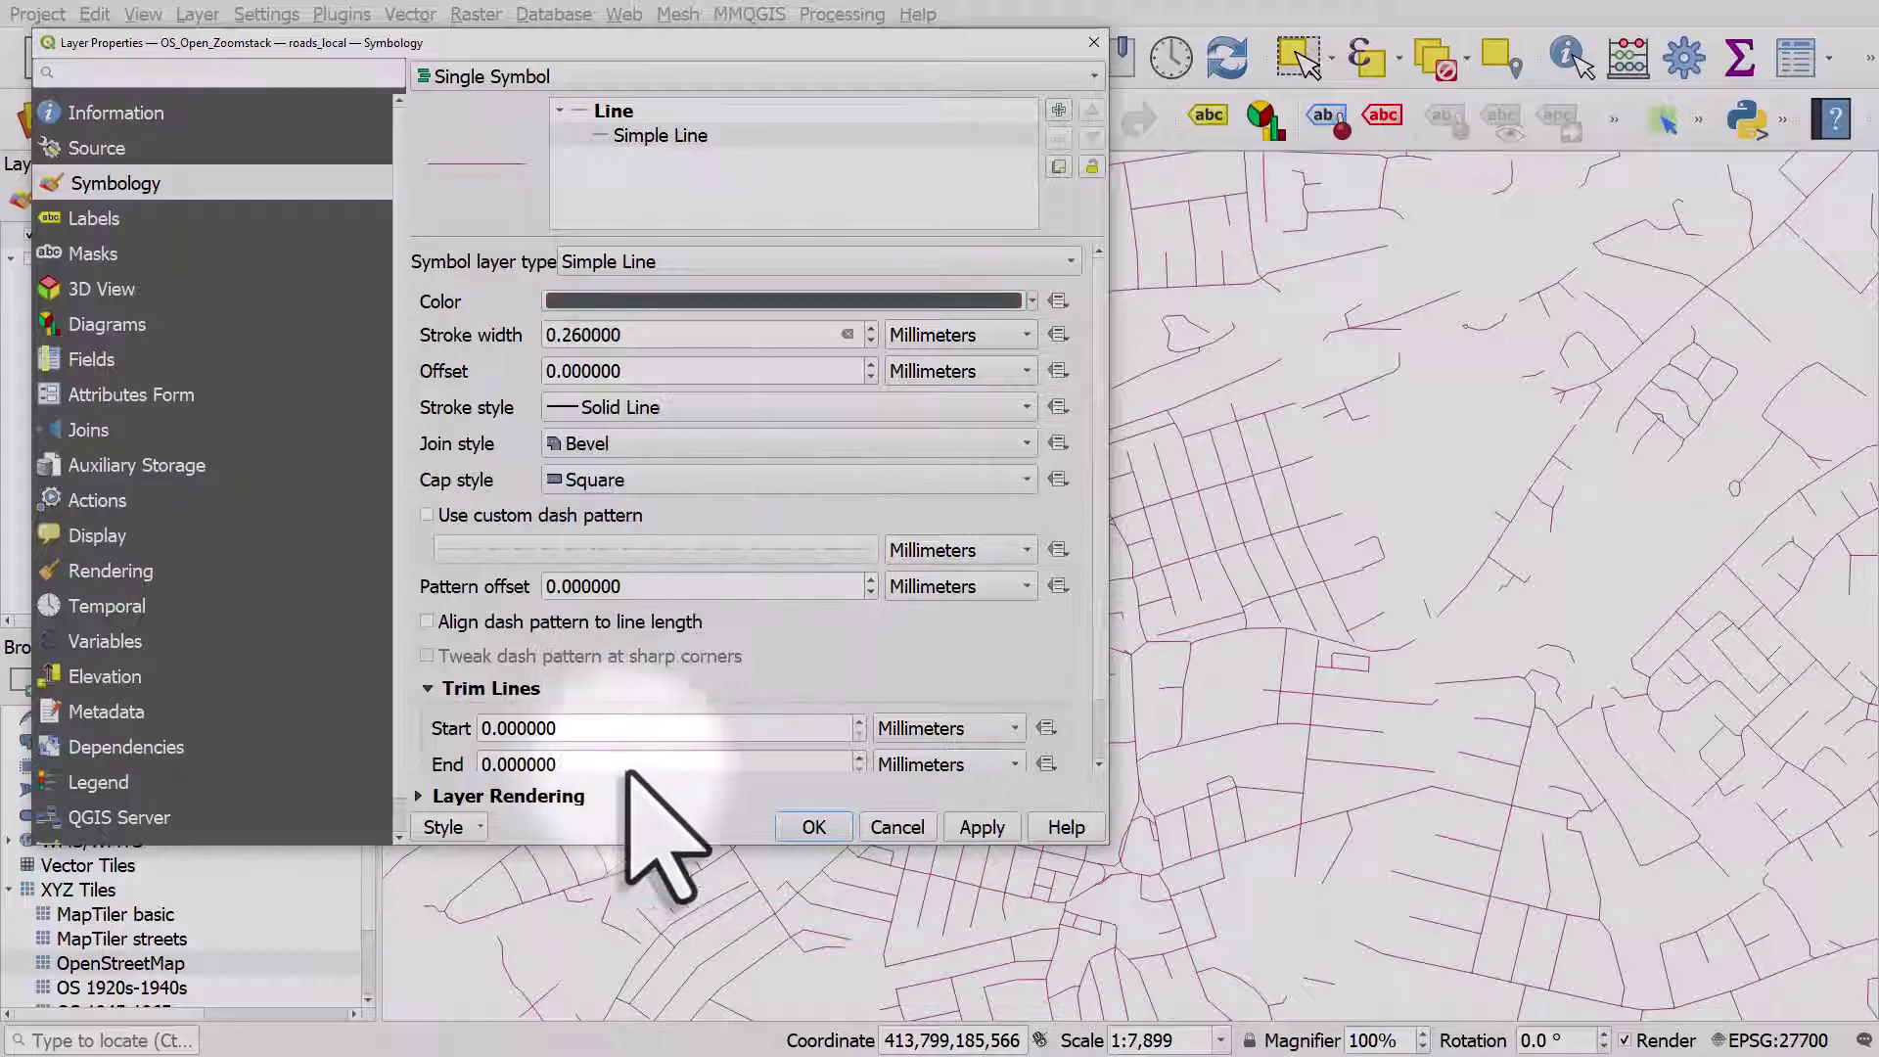
click(982, 827)
double_click(550, 335)
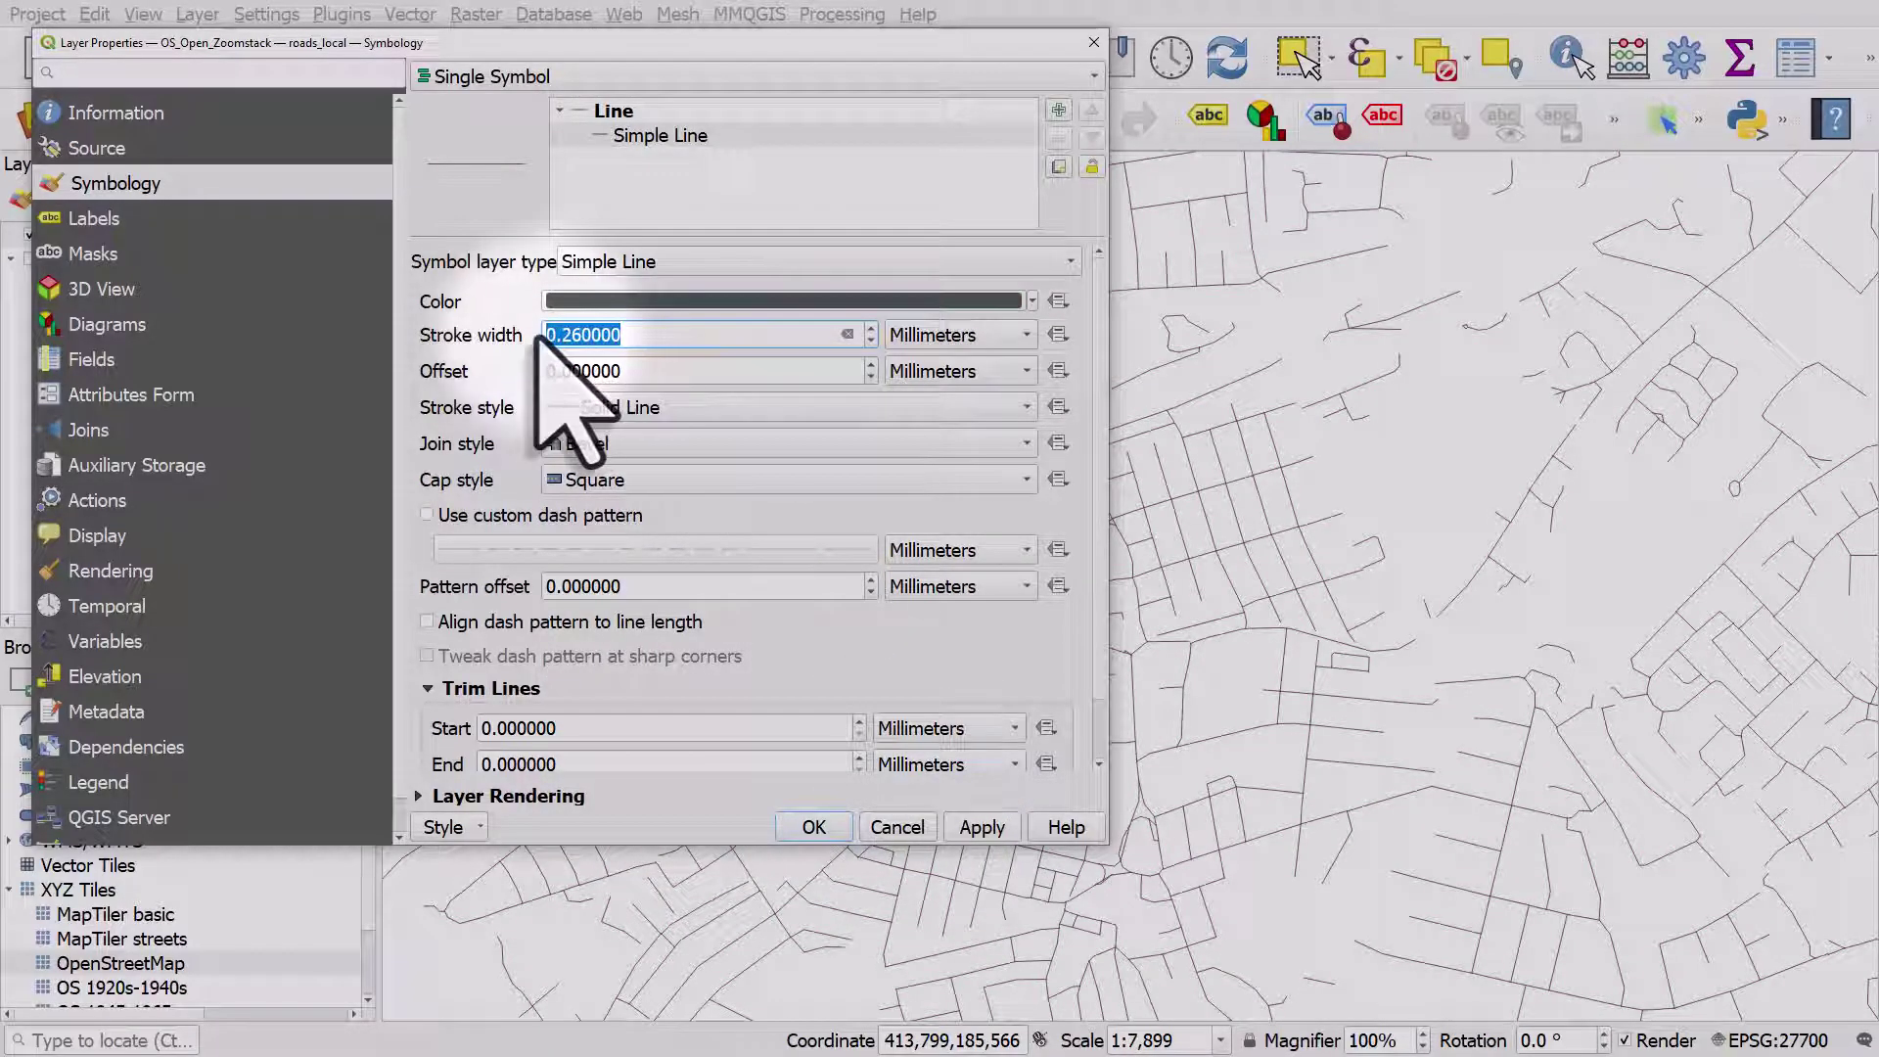
text(9)
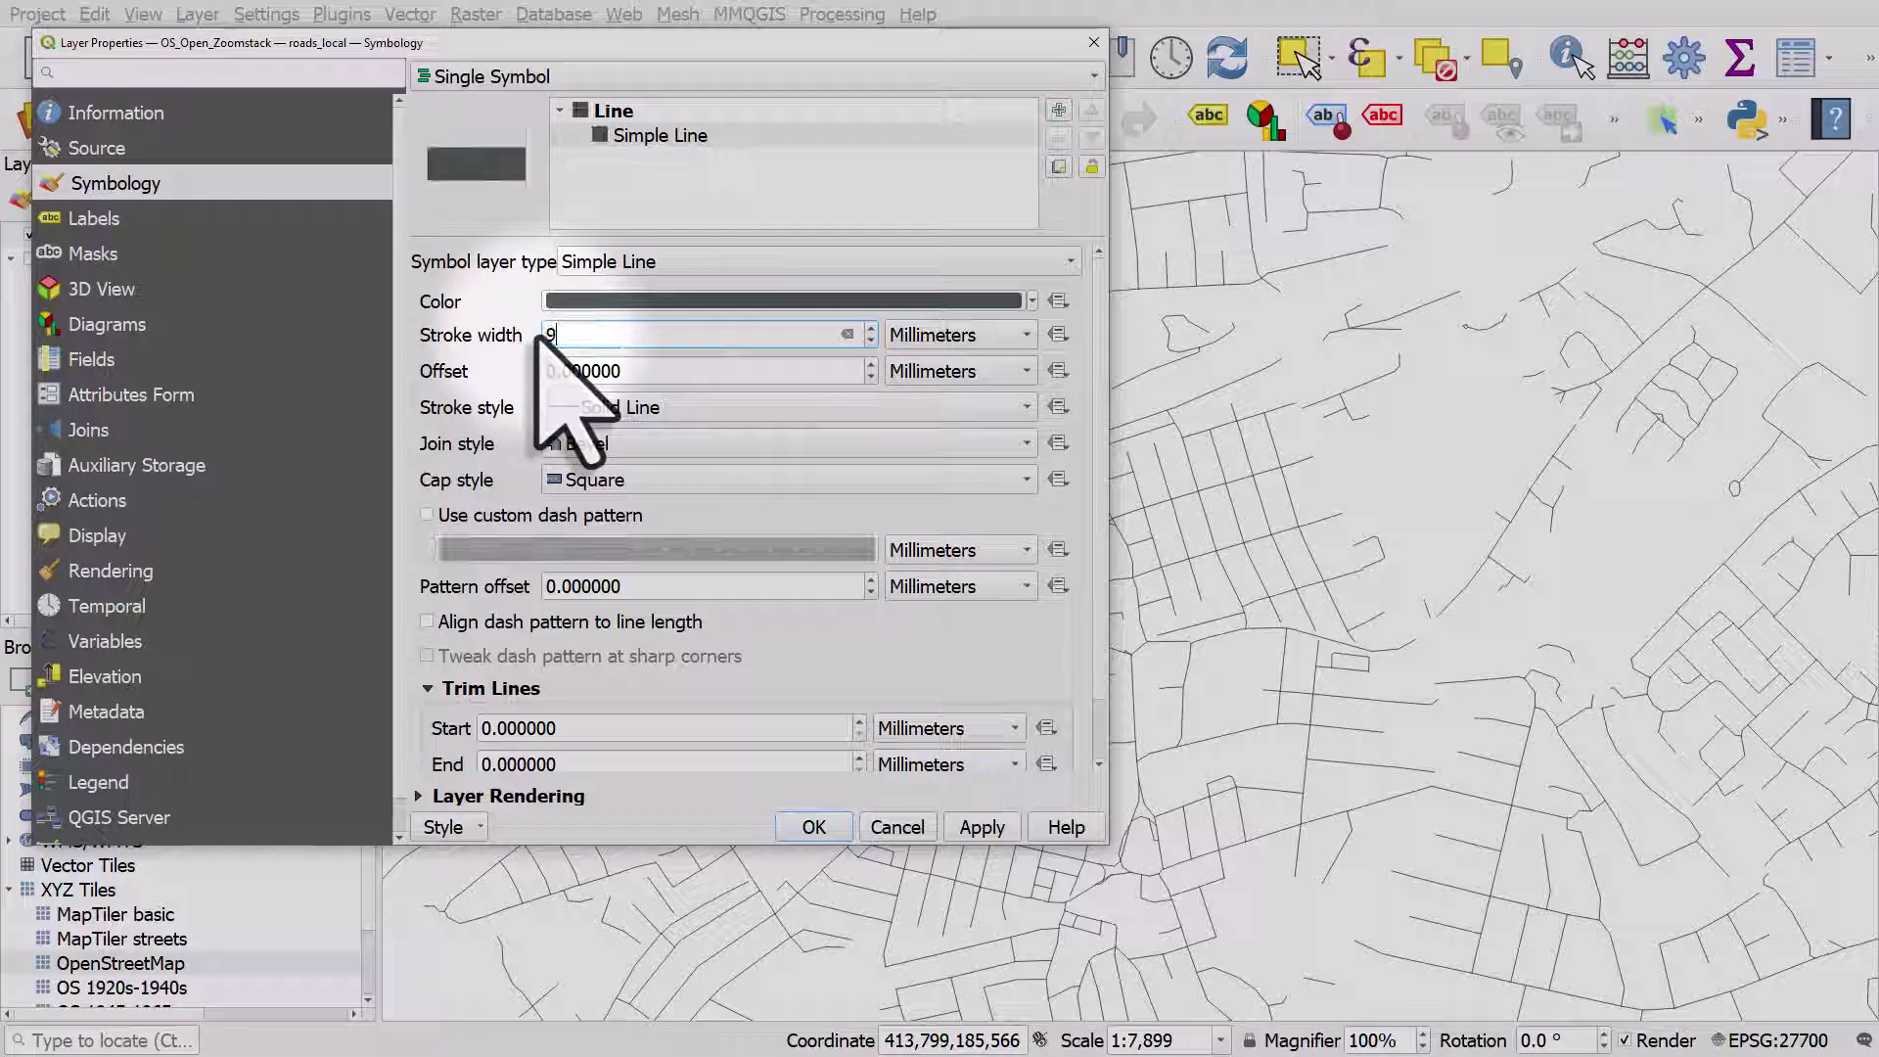
click(949, 335)
click(961, 431)
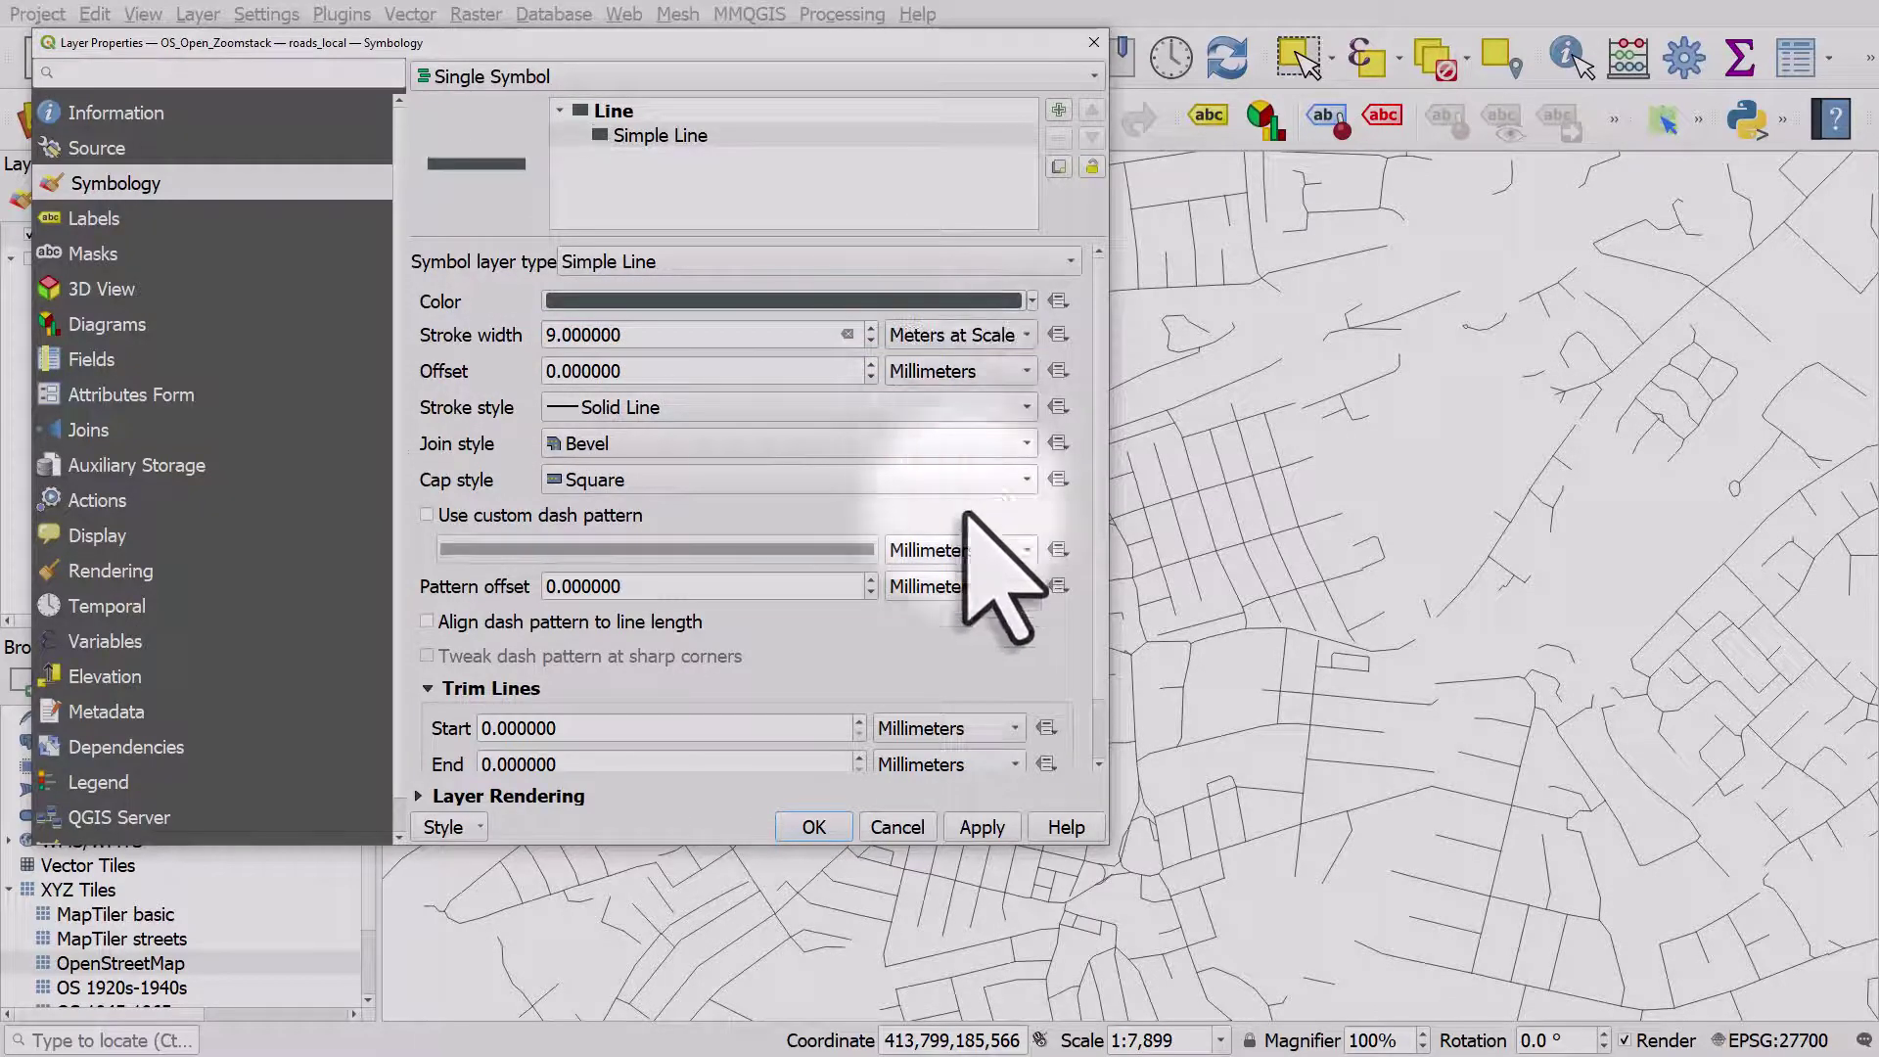
click(984, 827)
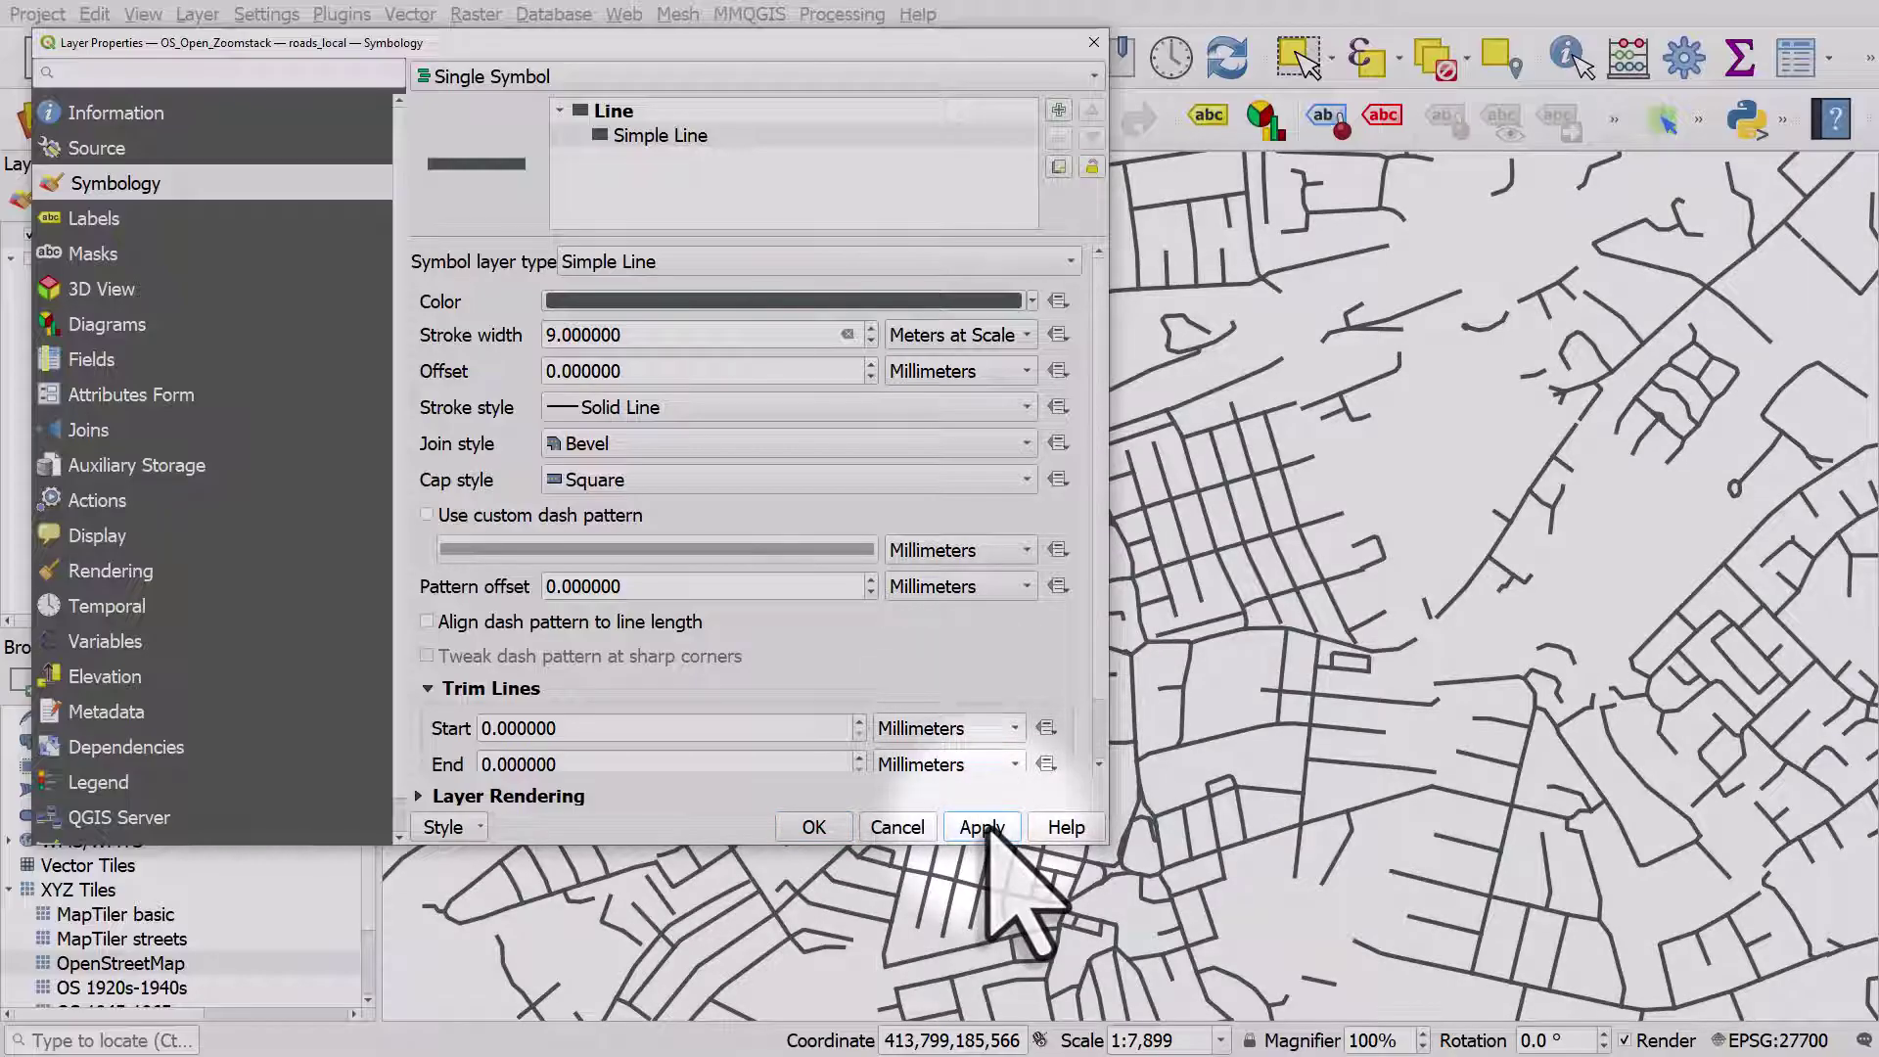
Add a white inner line 7 Meters at Scale wide over the grey roads, apply, and confirm with OK.
click(1060, 111)
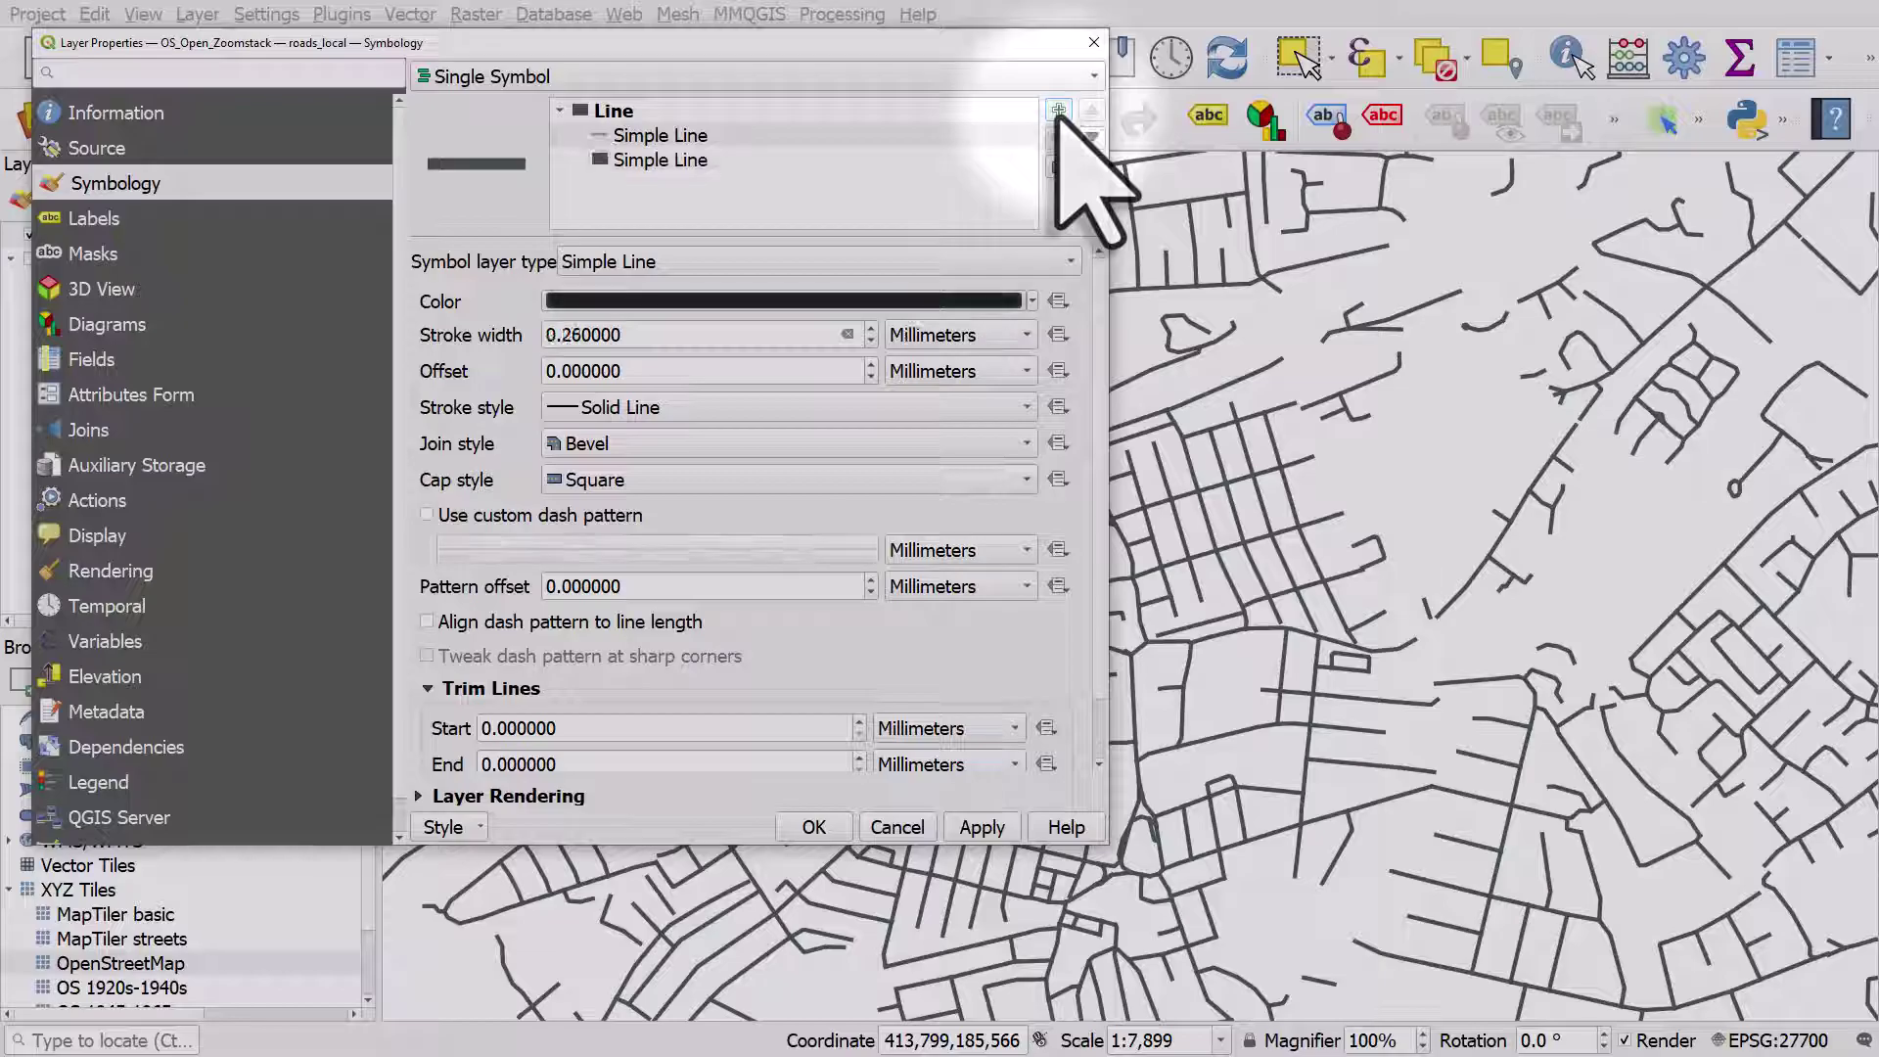
click(1033, 301)
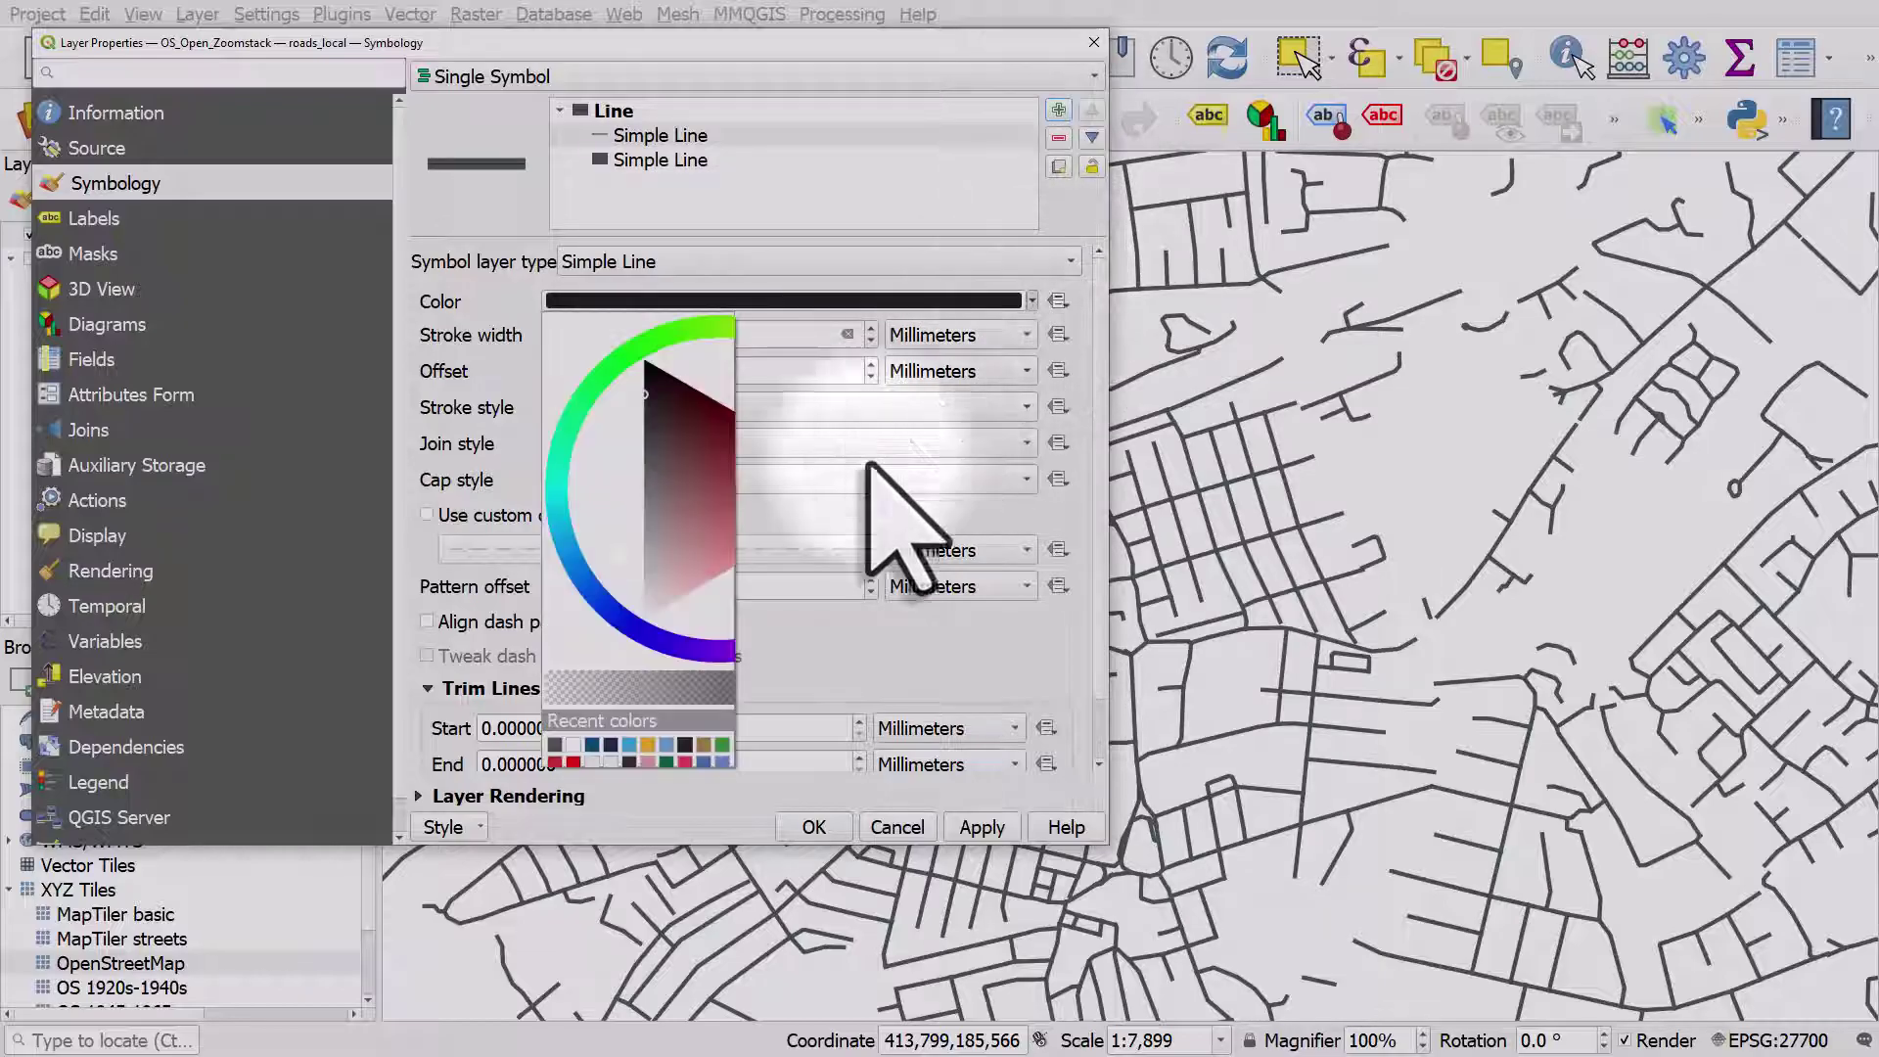
click(574, 744)
drag(634, 343, 533, 345)
text(7)
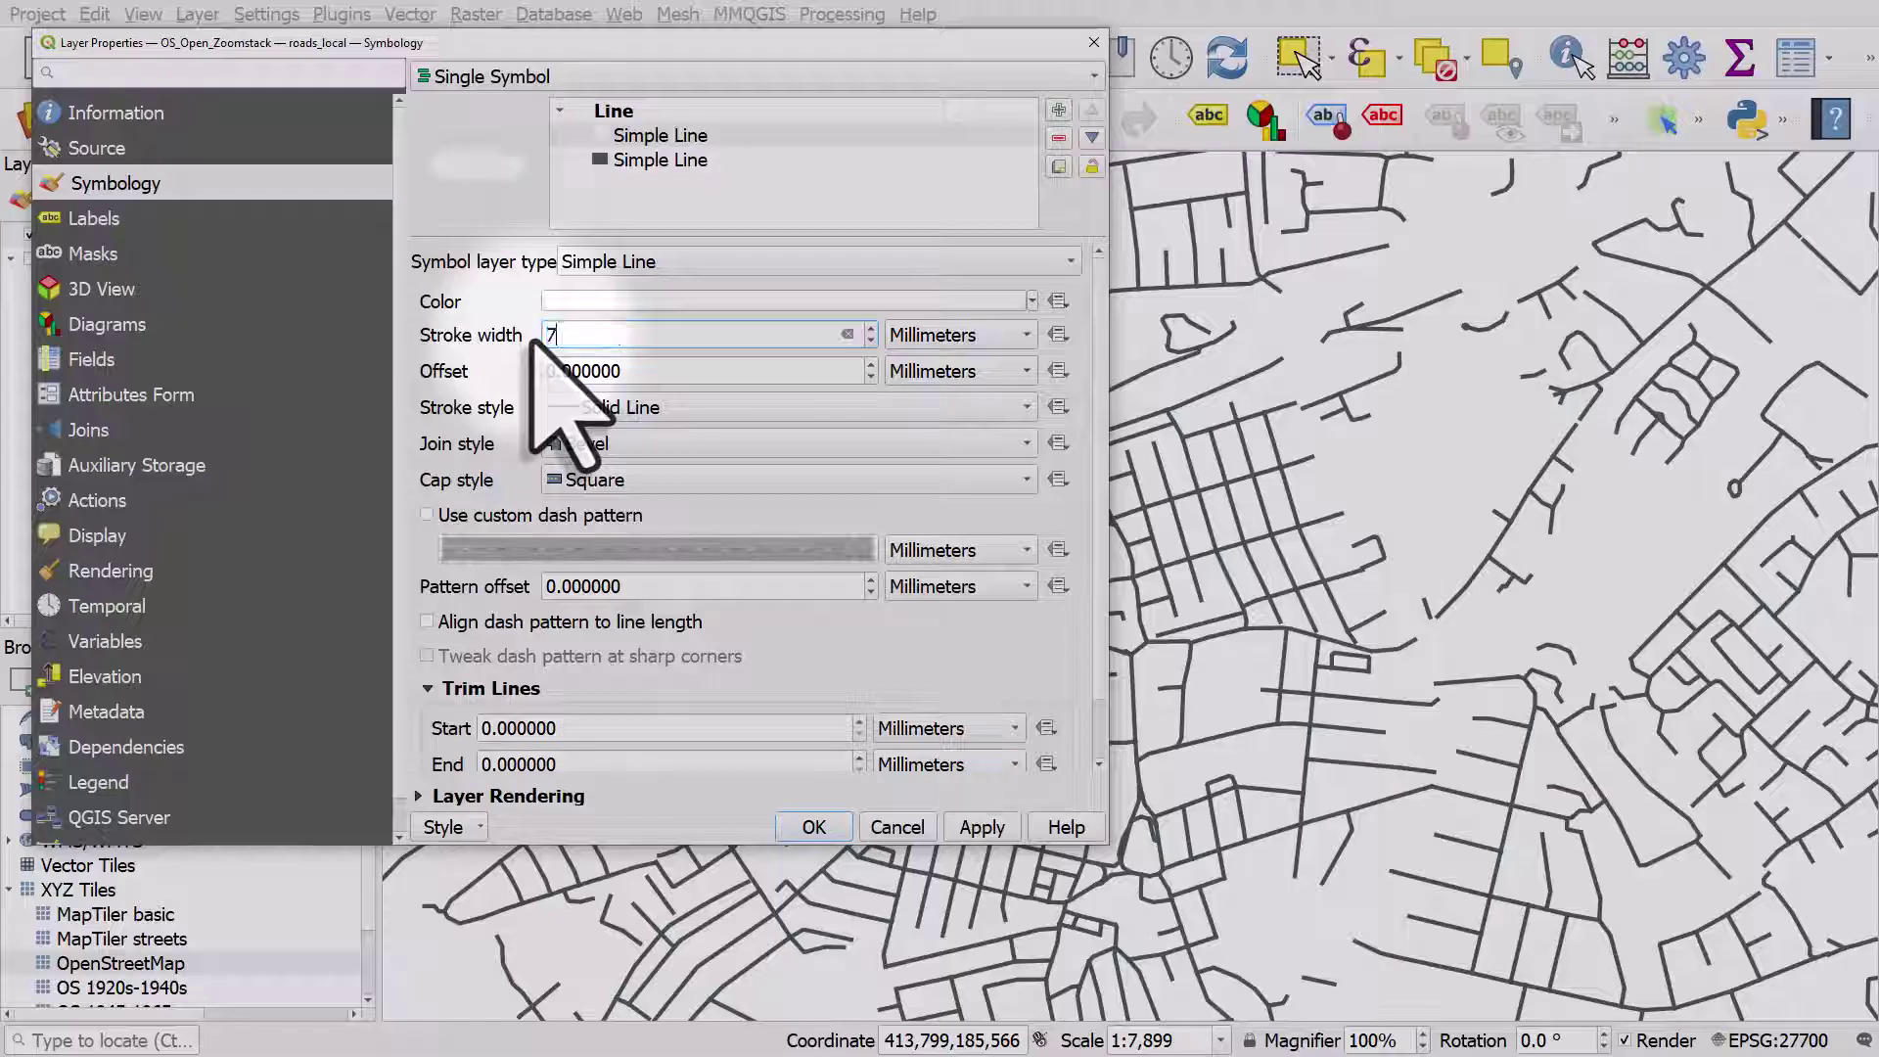
click(977, 825)
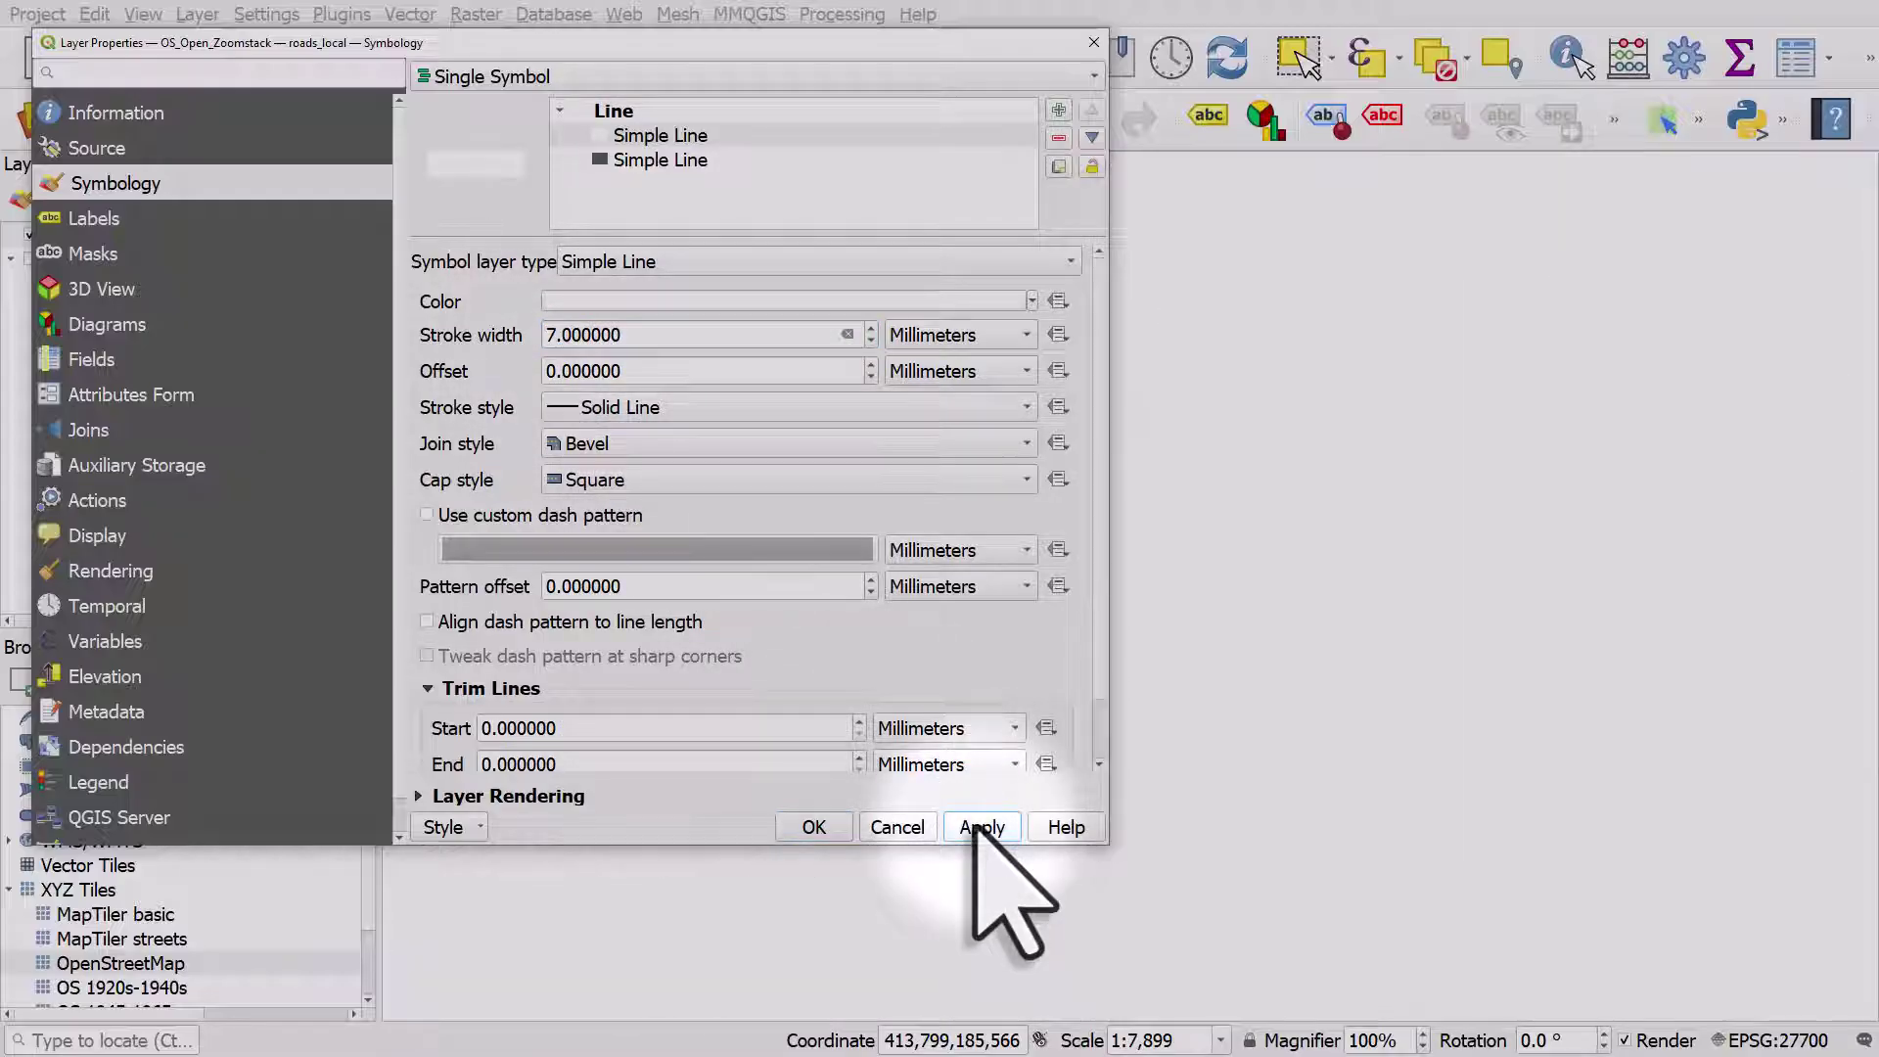
click(938, 338)
click(964, 431)
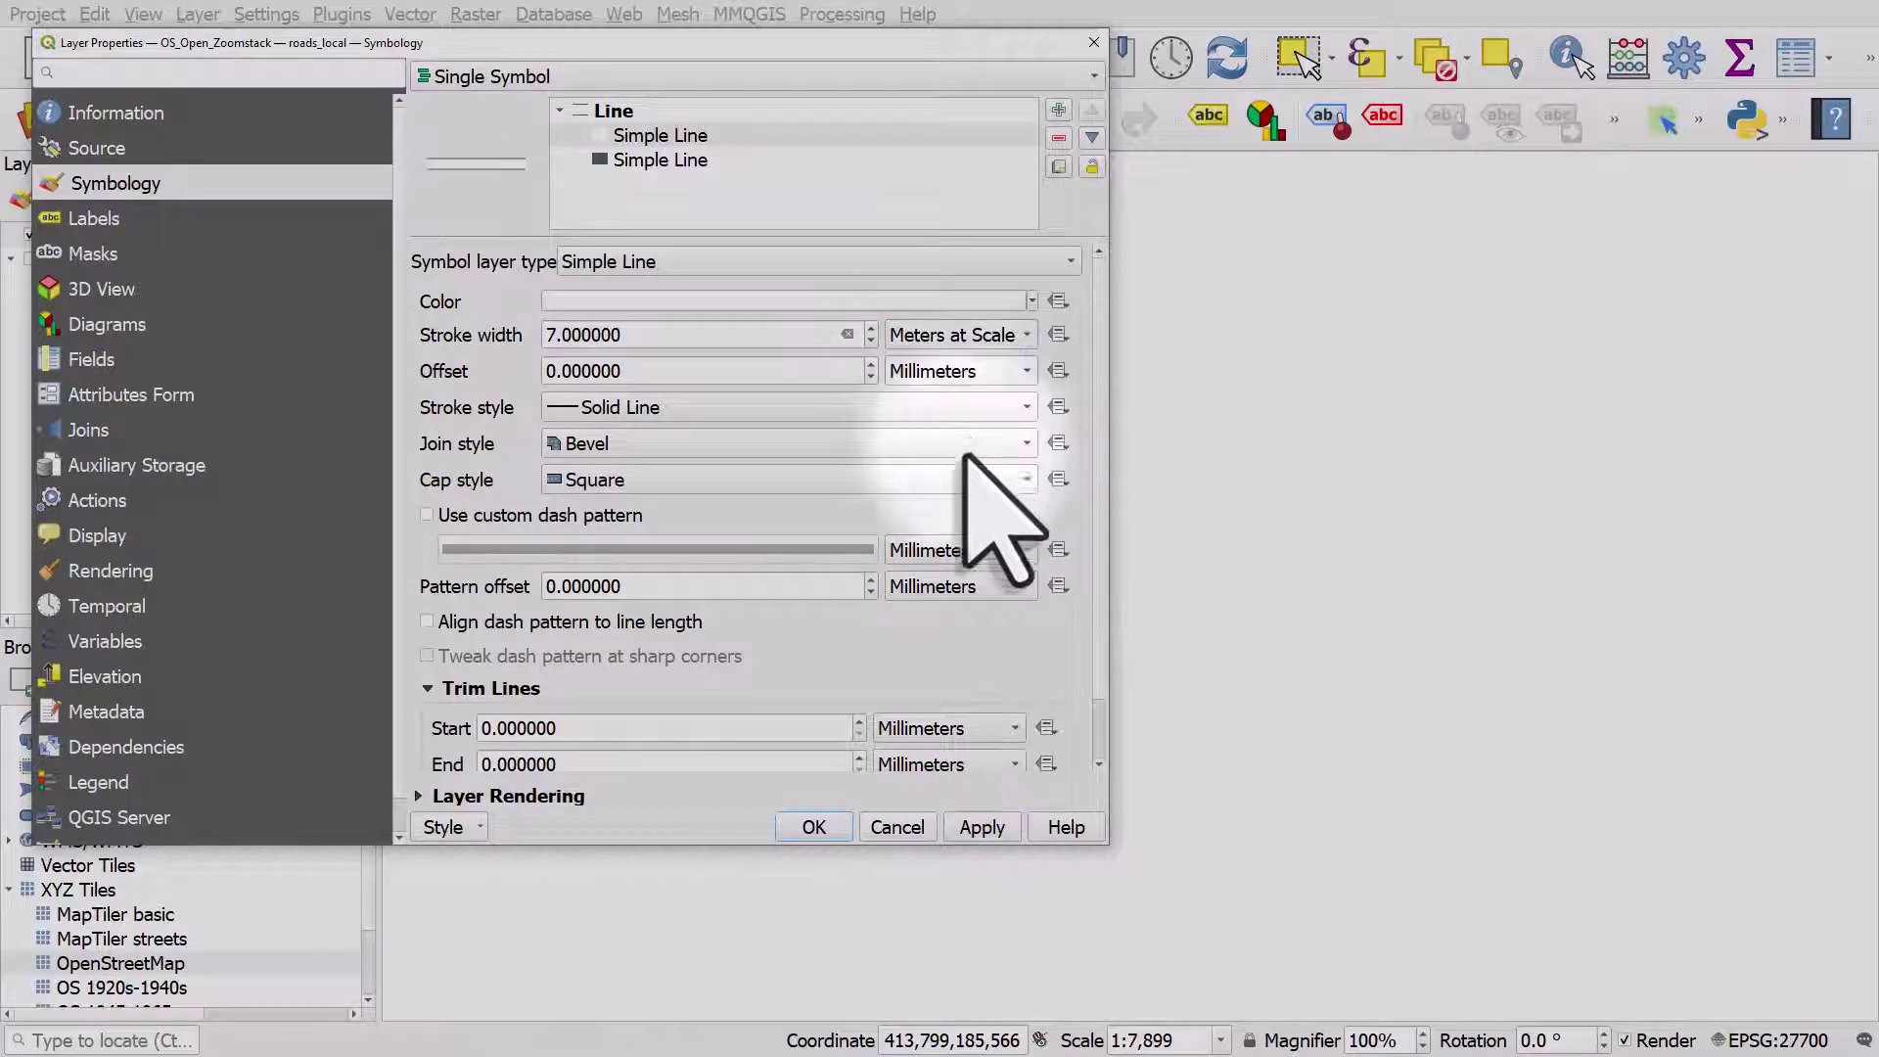
click(978, 825)
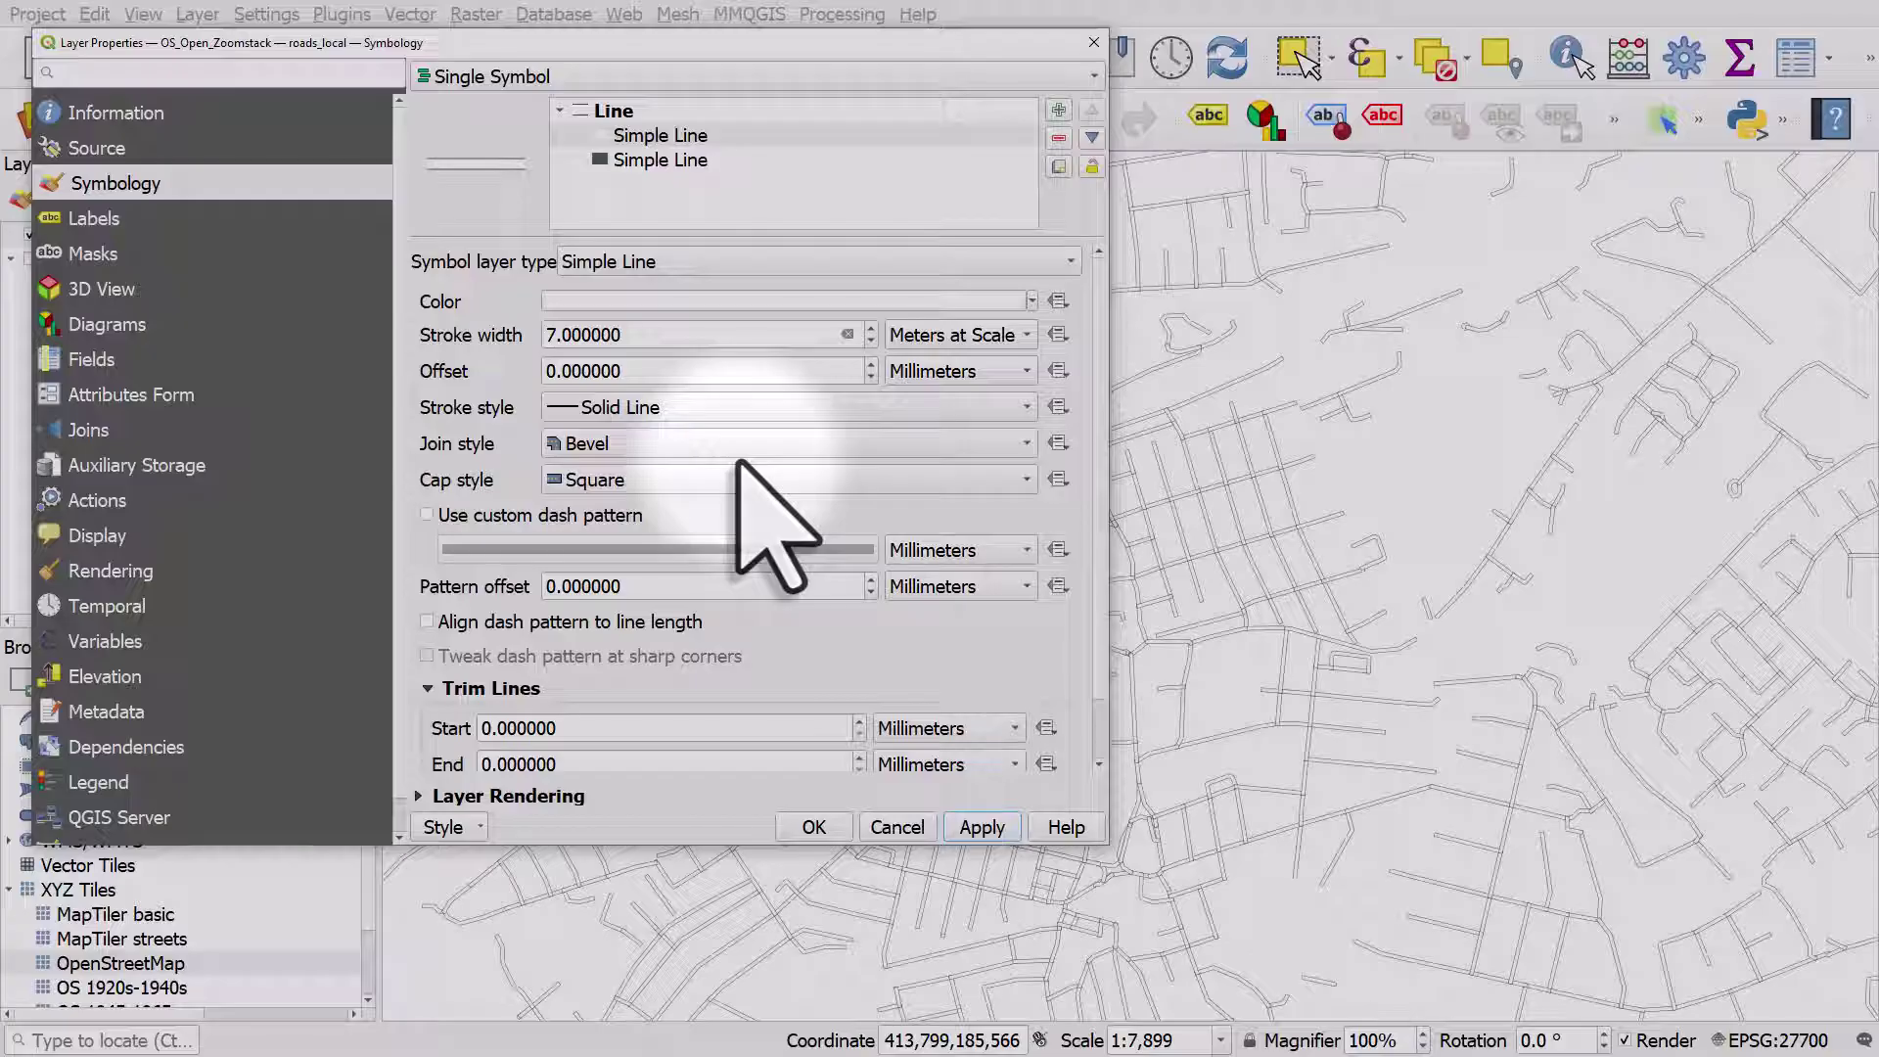
click(820, 827)
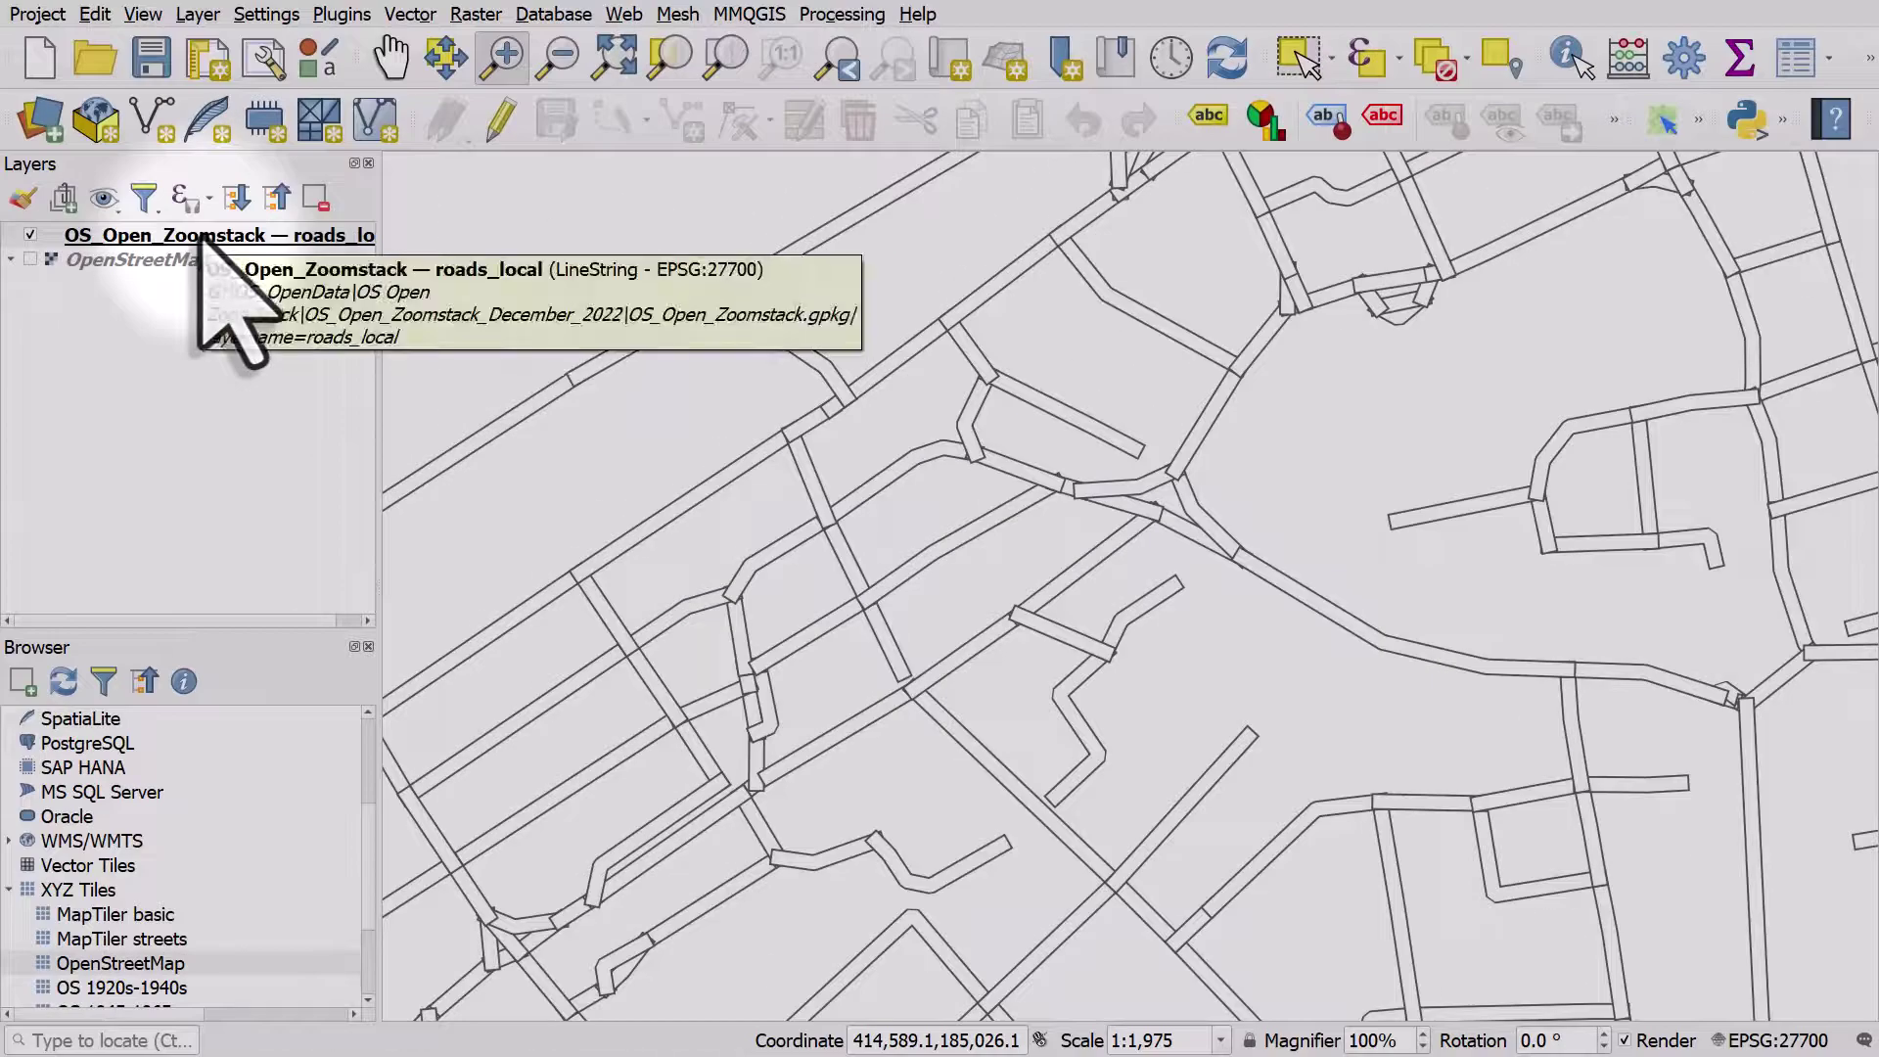
Enable symbol levels for the roads_local symbol under Advanced and apply them.
double_click(206, 237)
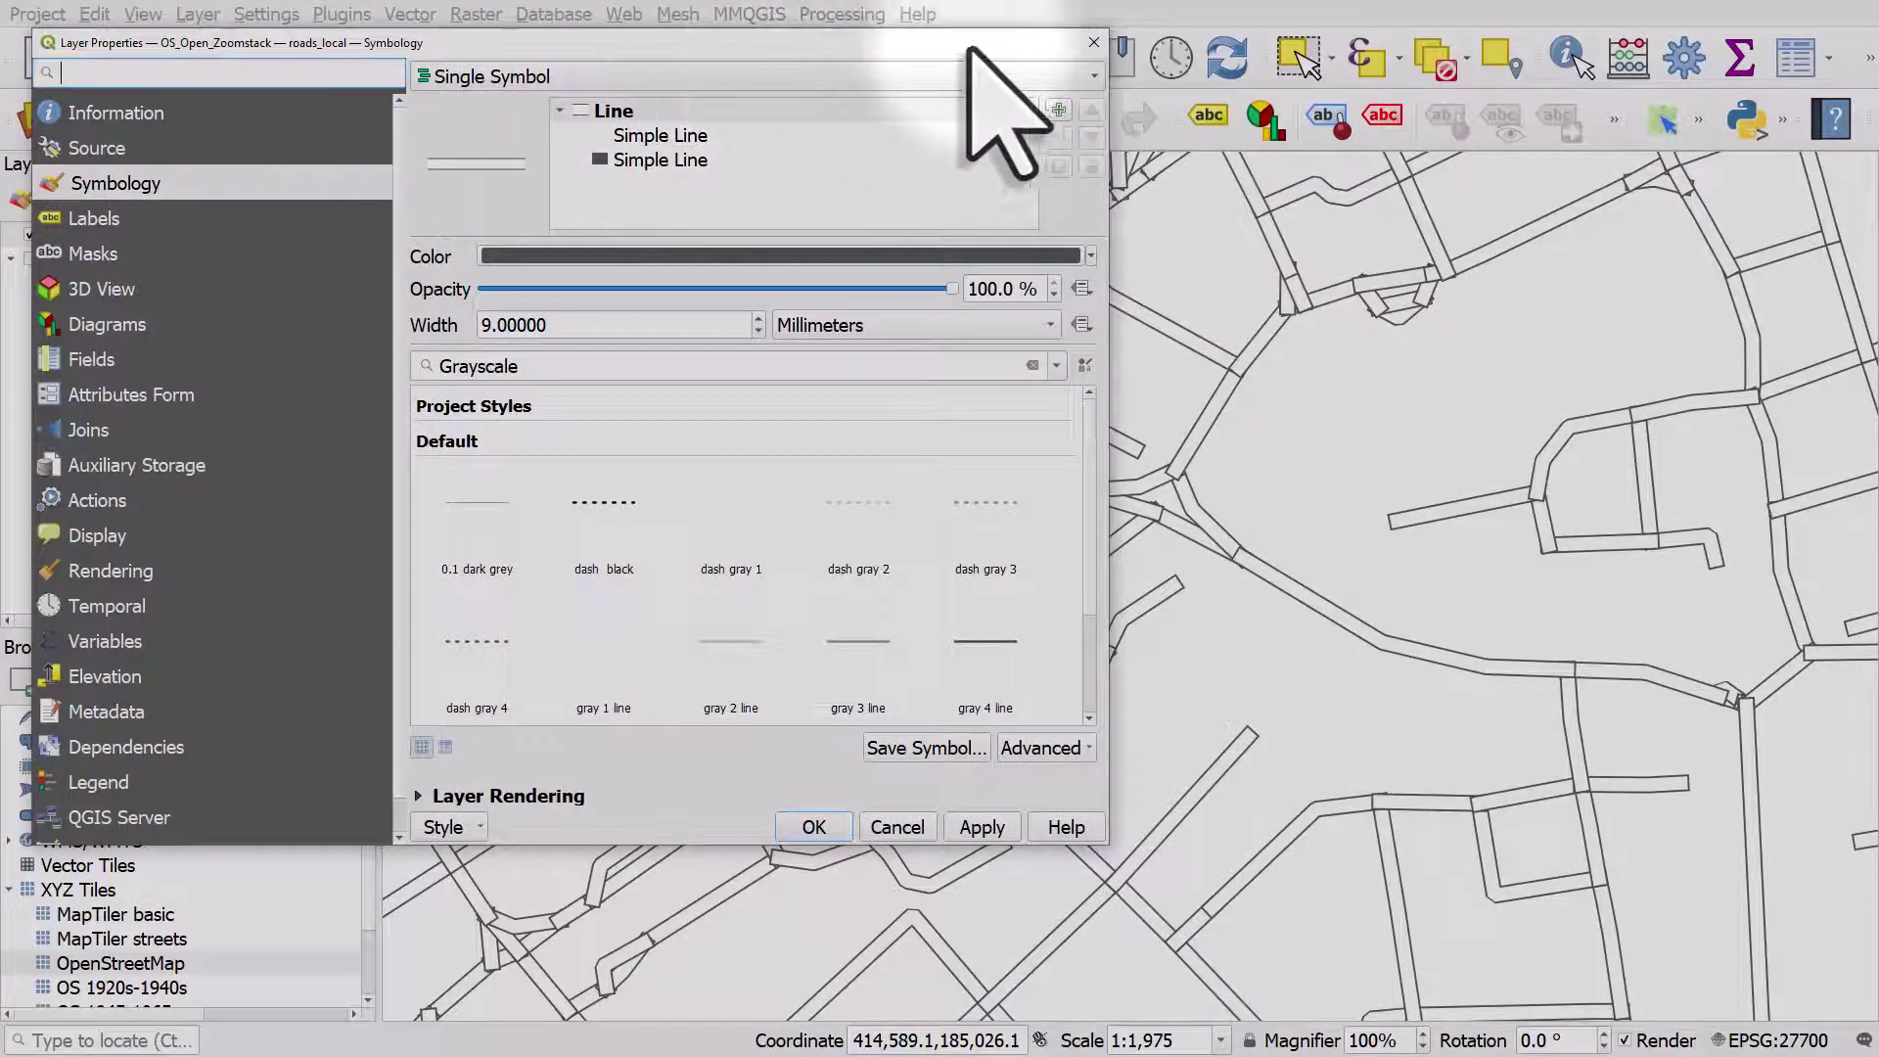
drag(977, 49, 930, 36)
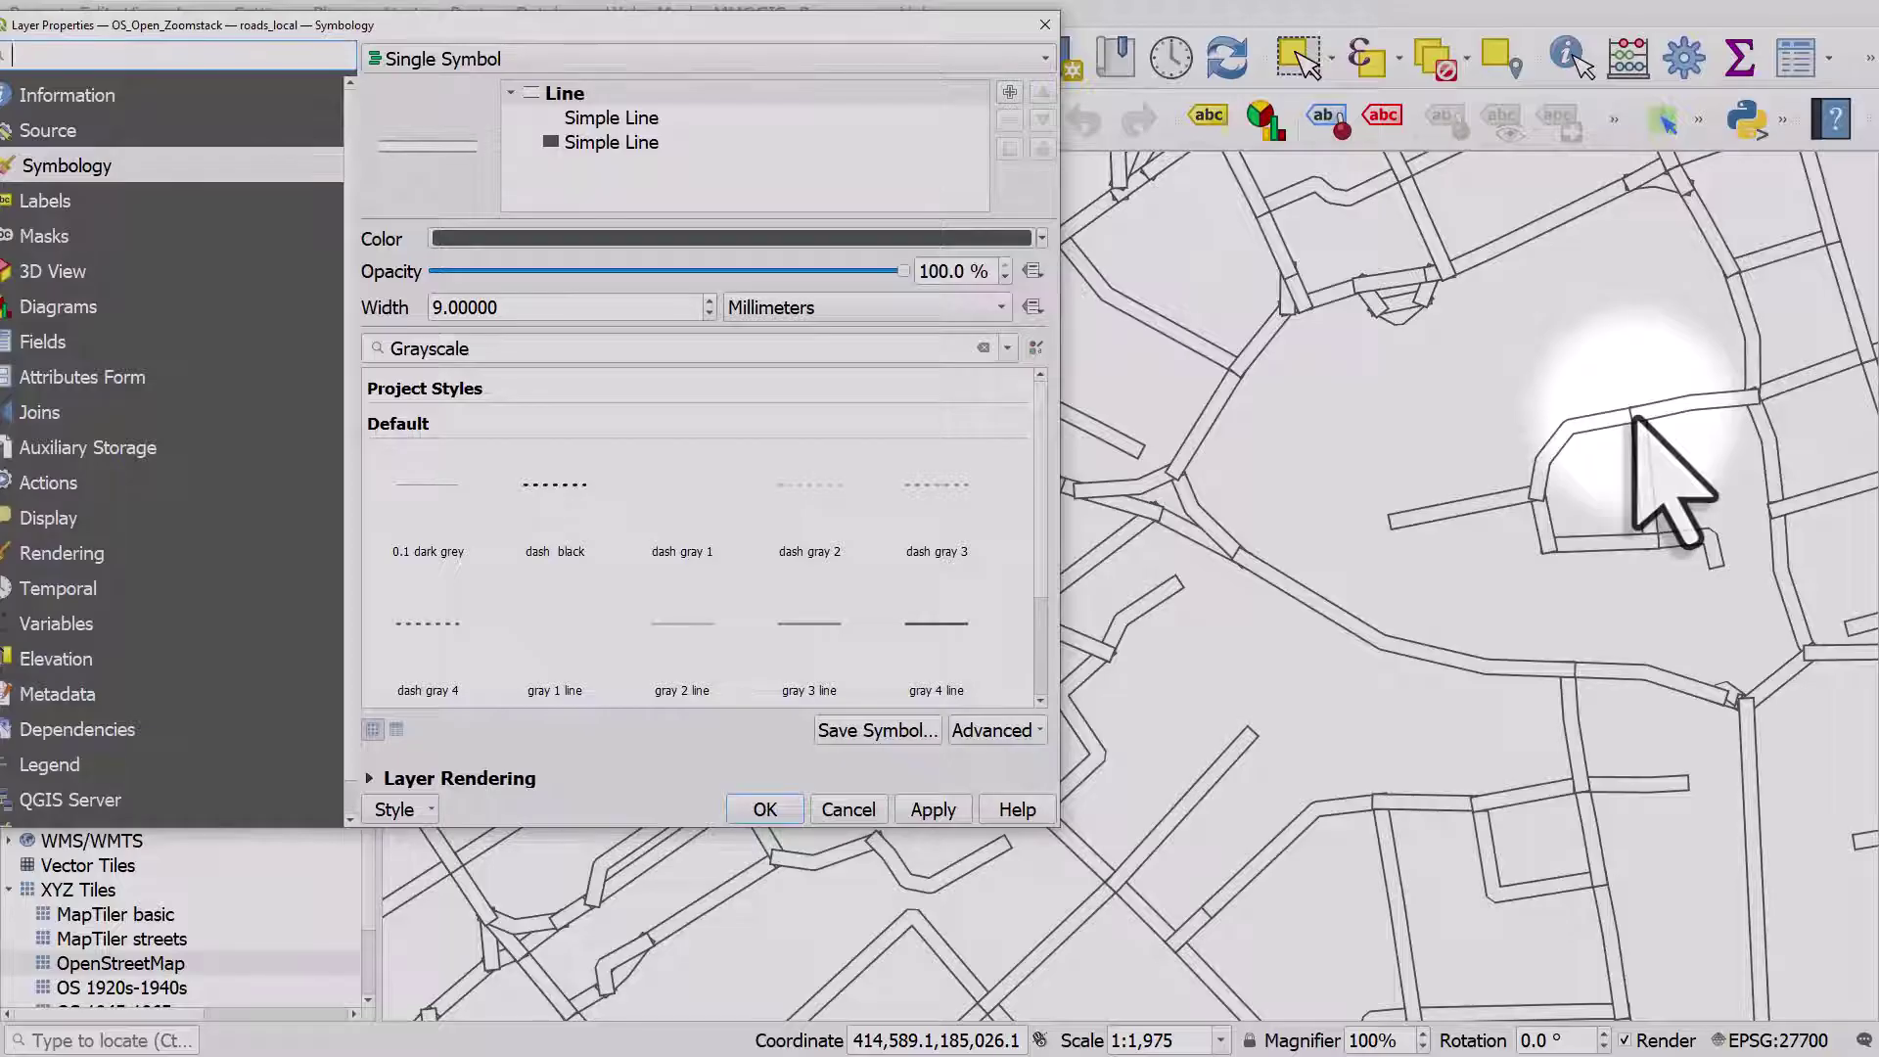
click(1026, 731)
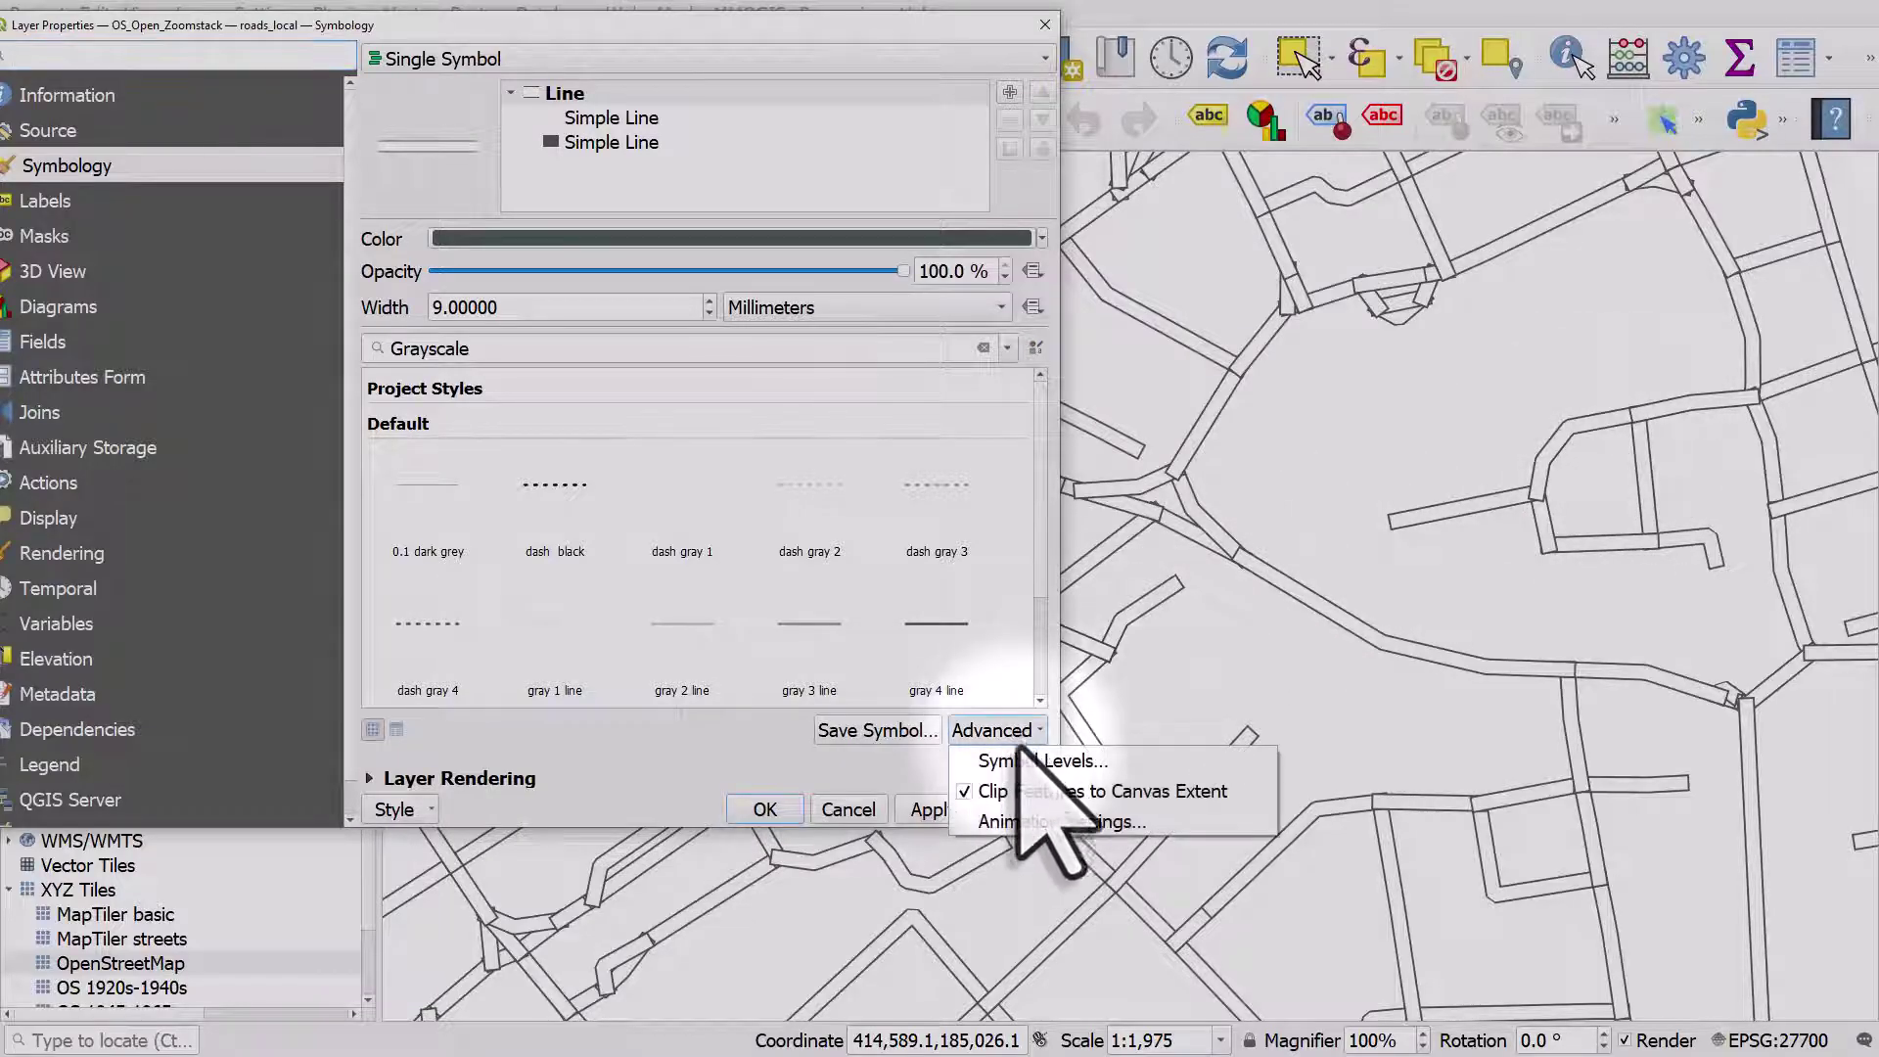
click(1047, 761)
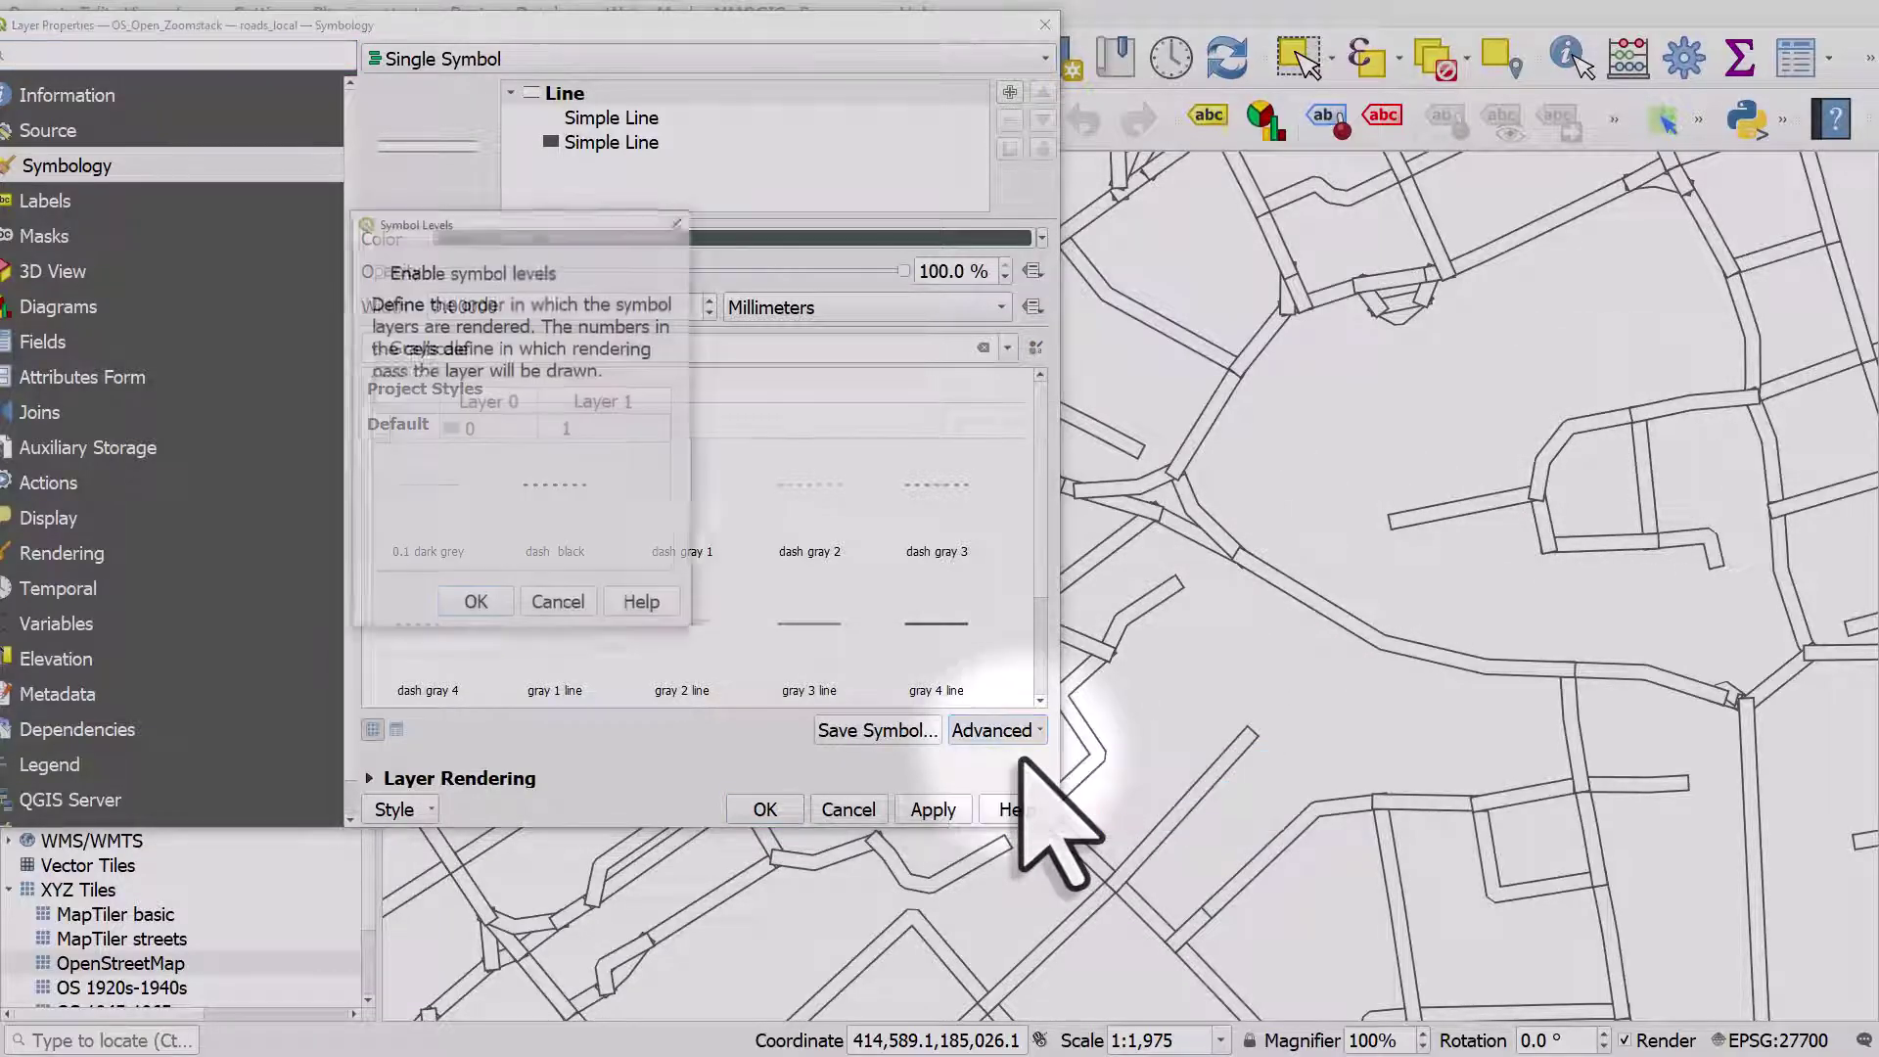
click(456, 277)
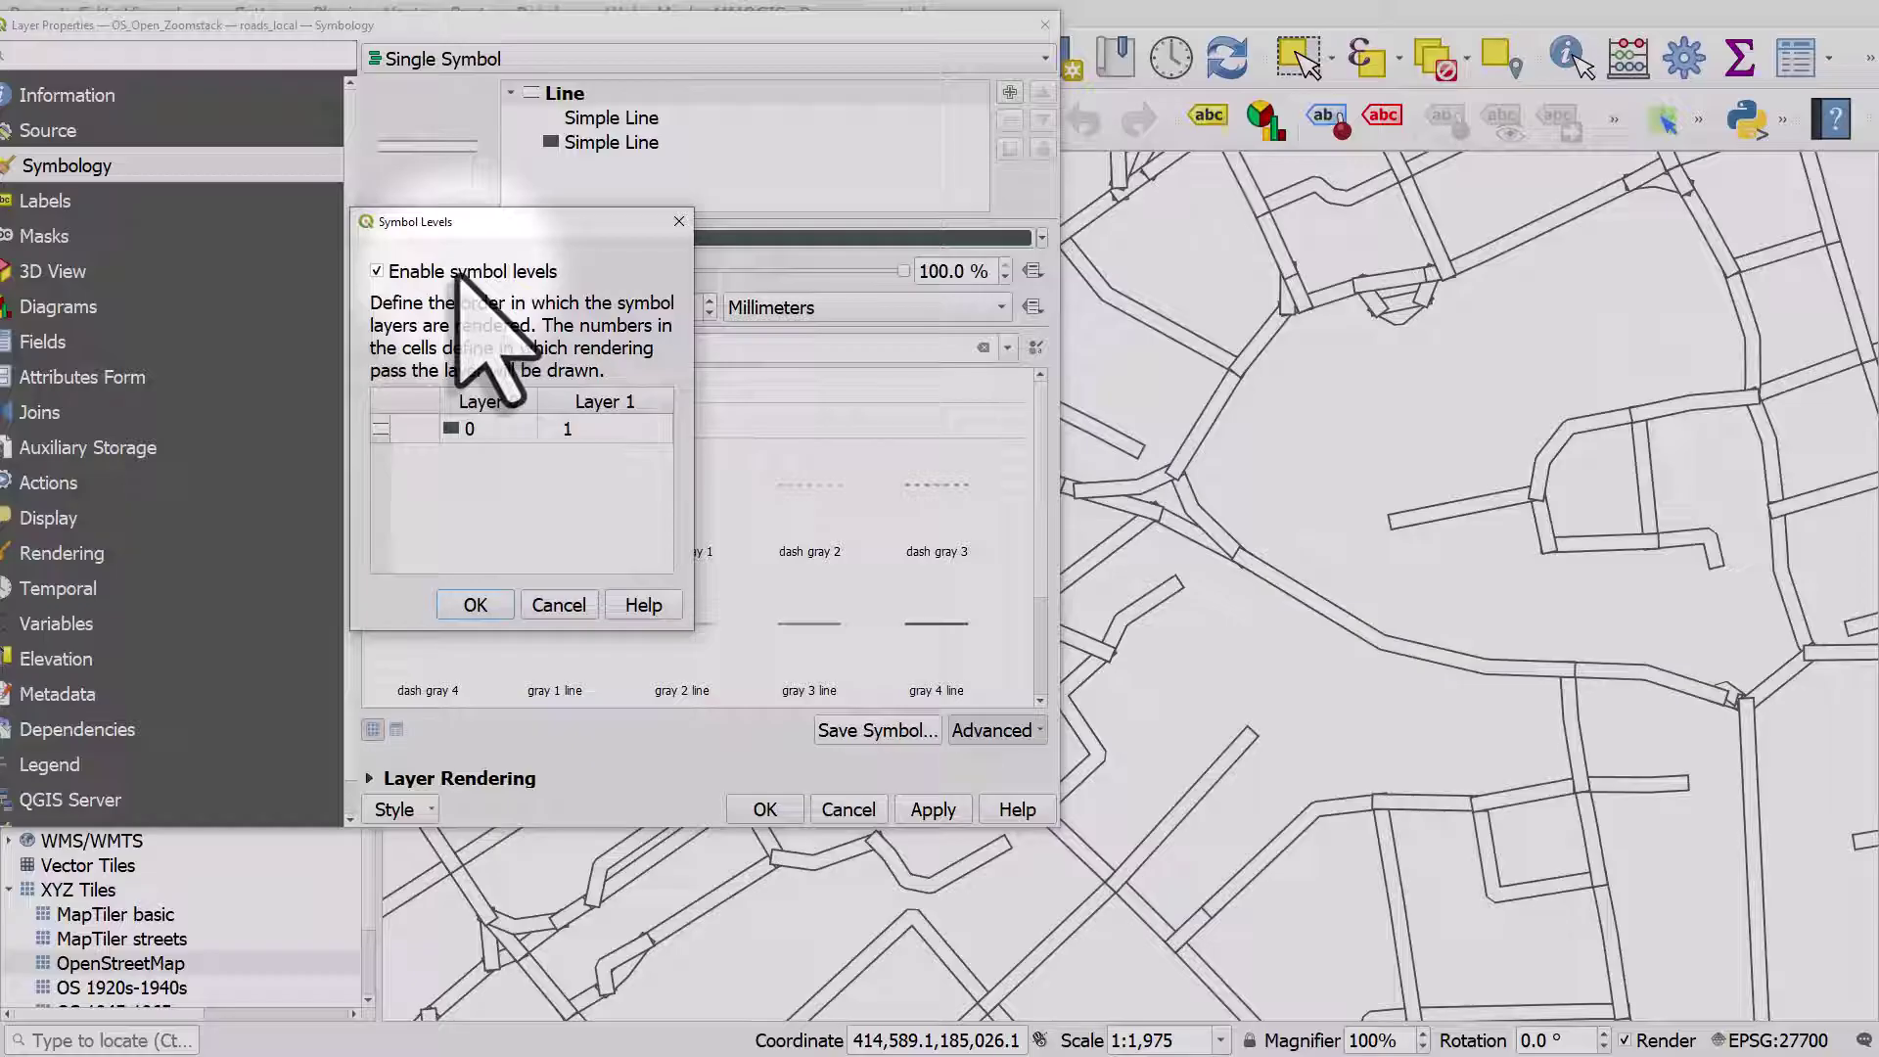
click(475, 604)
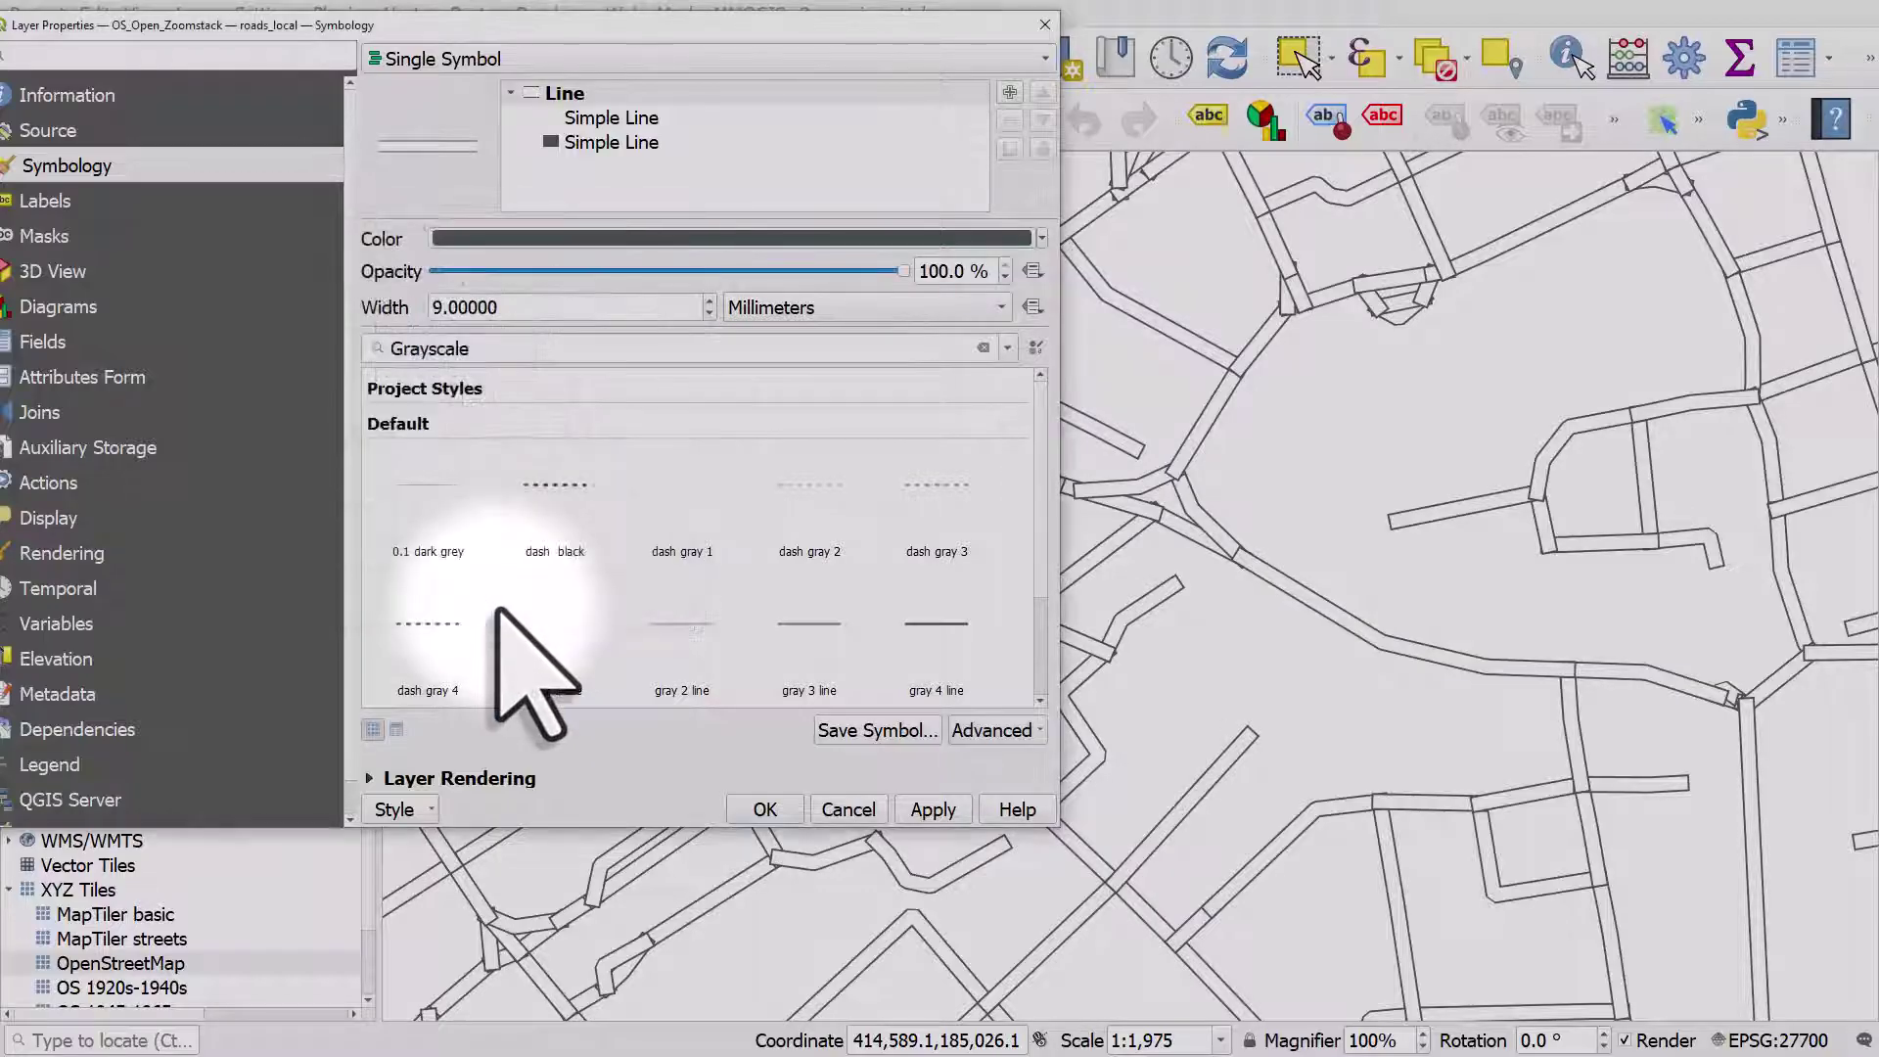
click(931, 812)
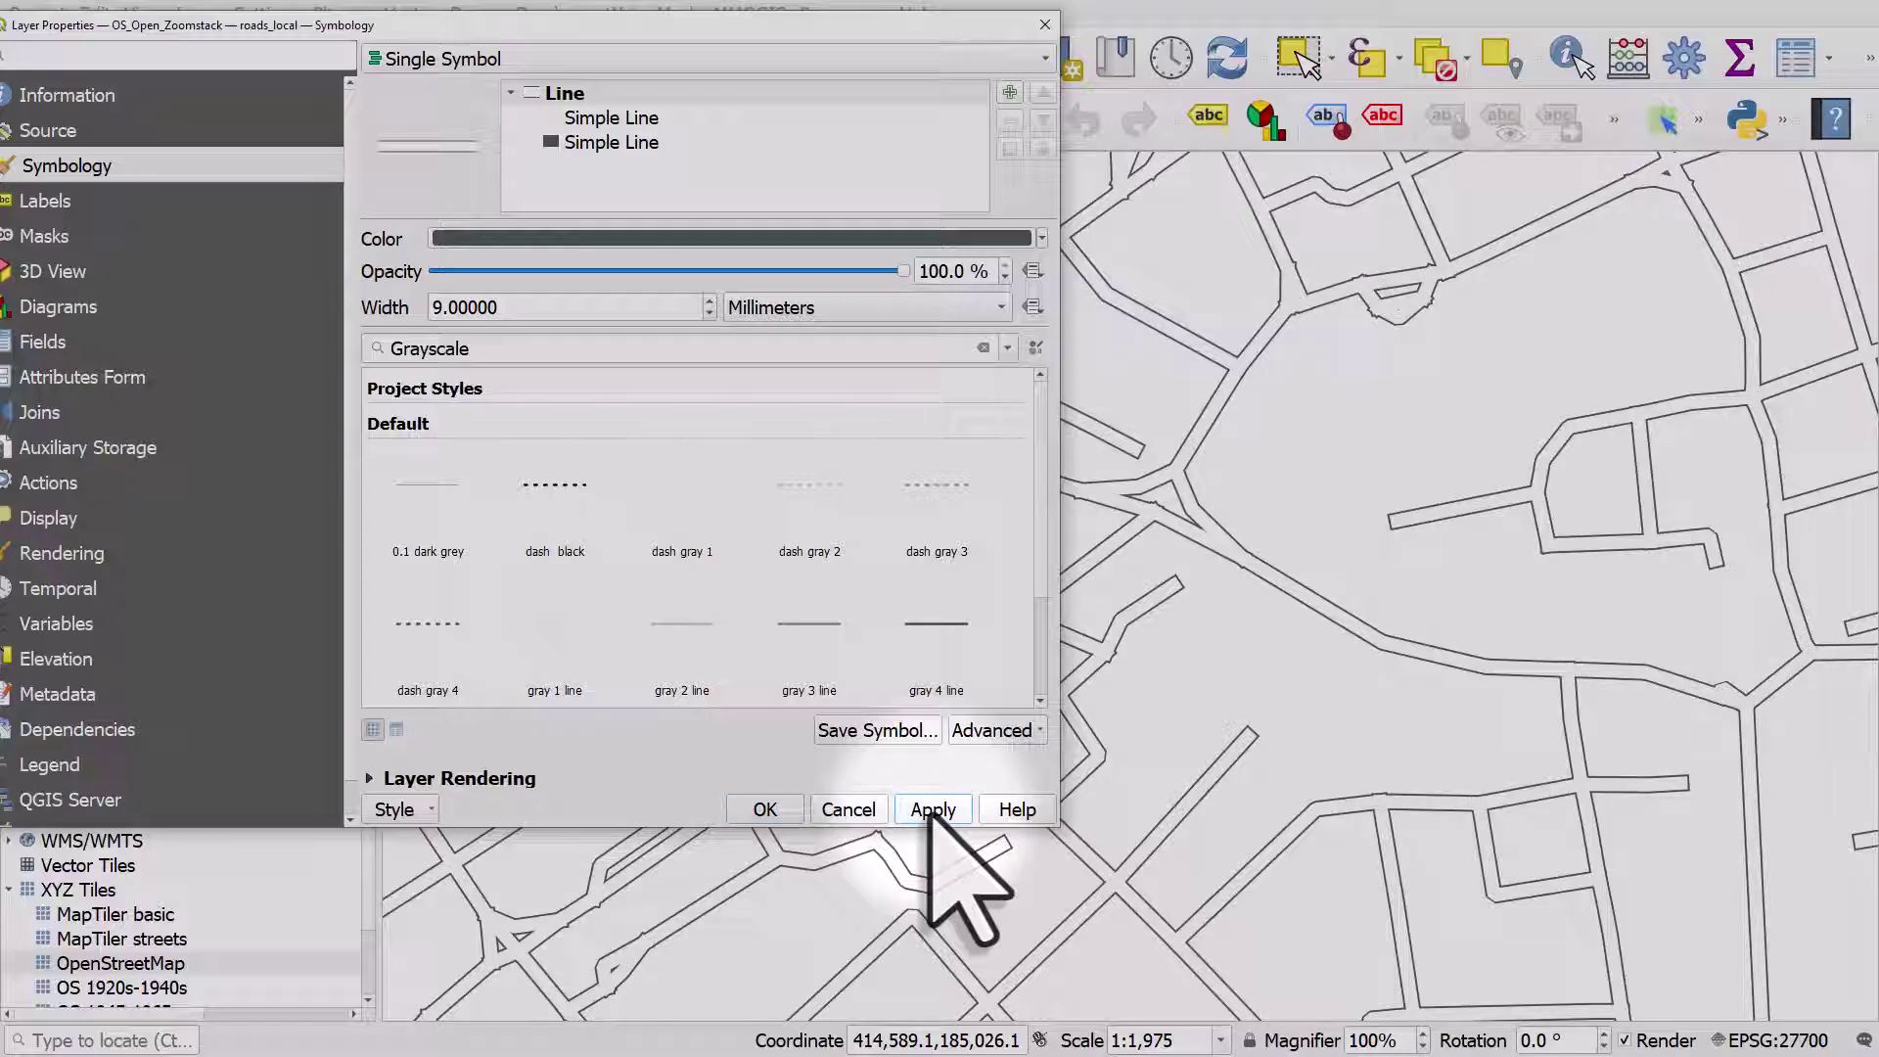
Close the properties and zoom out, back in, and pan to inspect the cased roads.
click(771, 809)
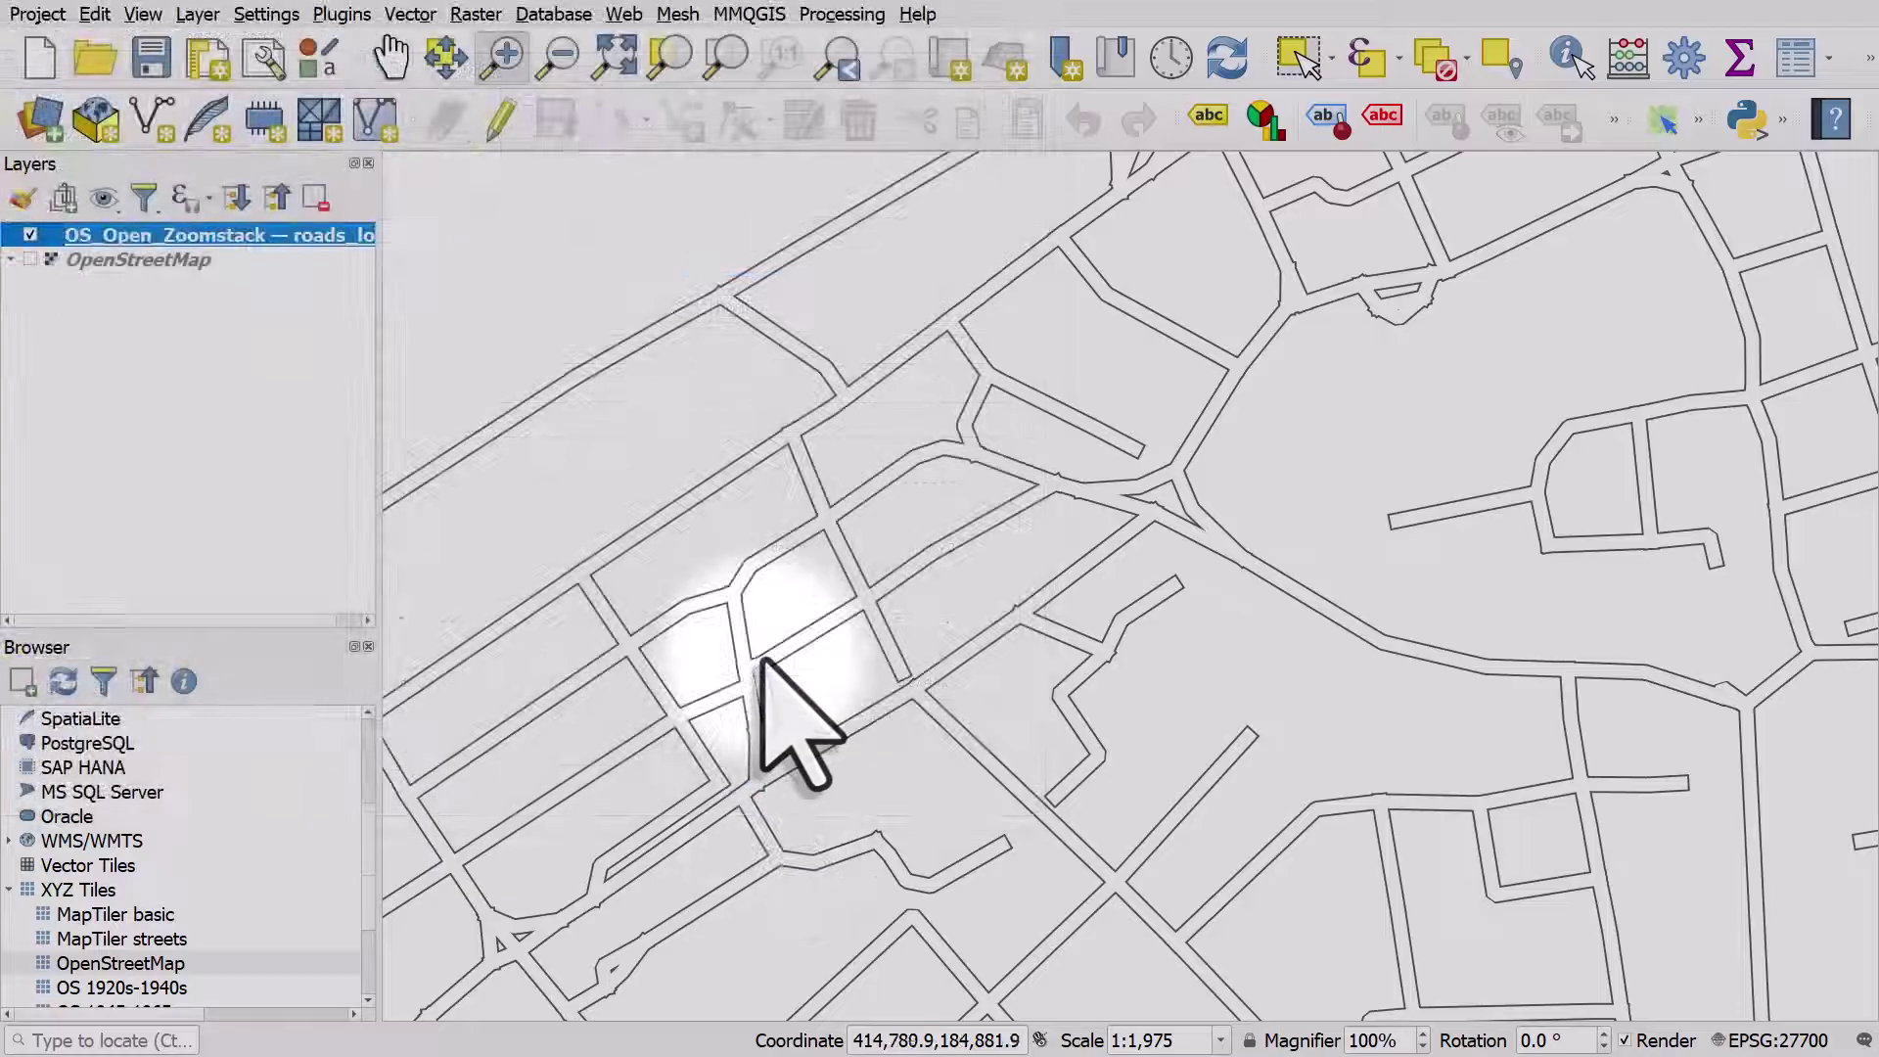
scroll(762, 662, down, 1)
scroll(762, 661, down, 1)
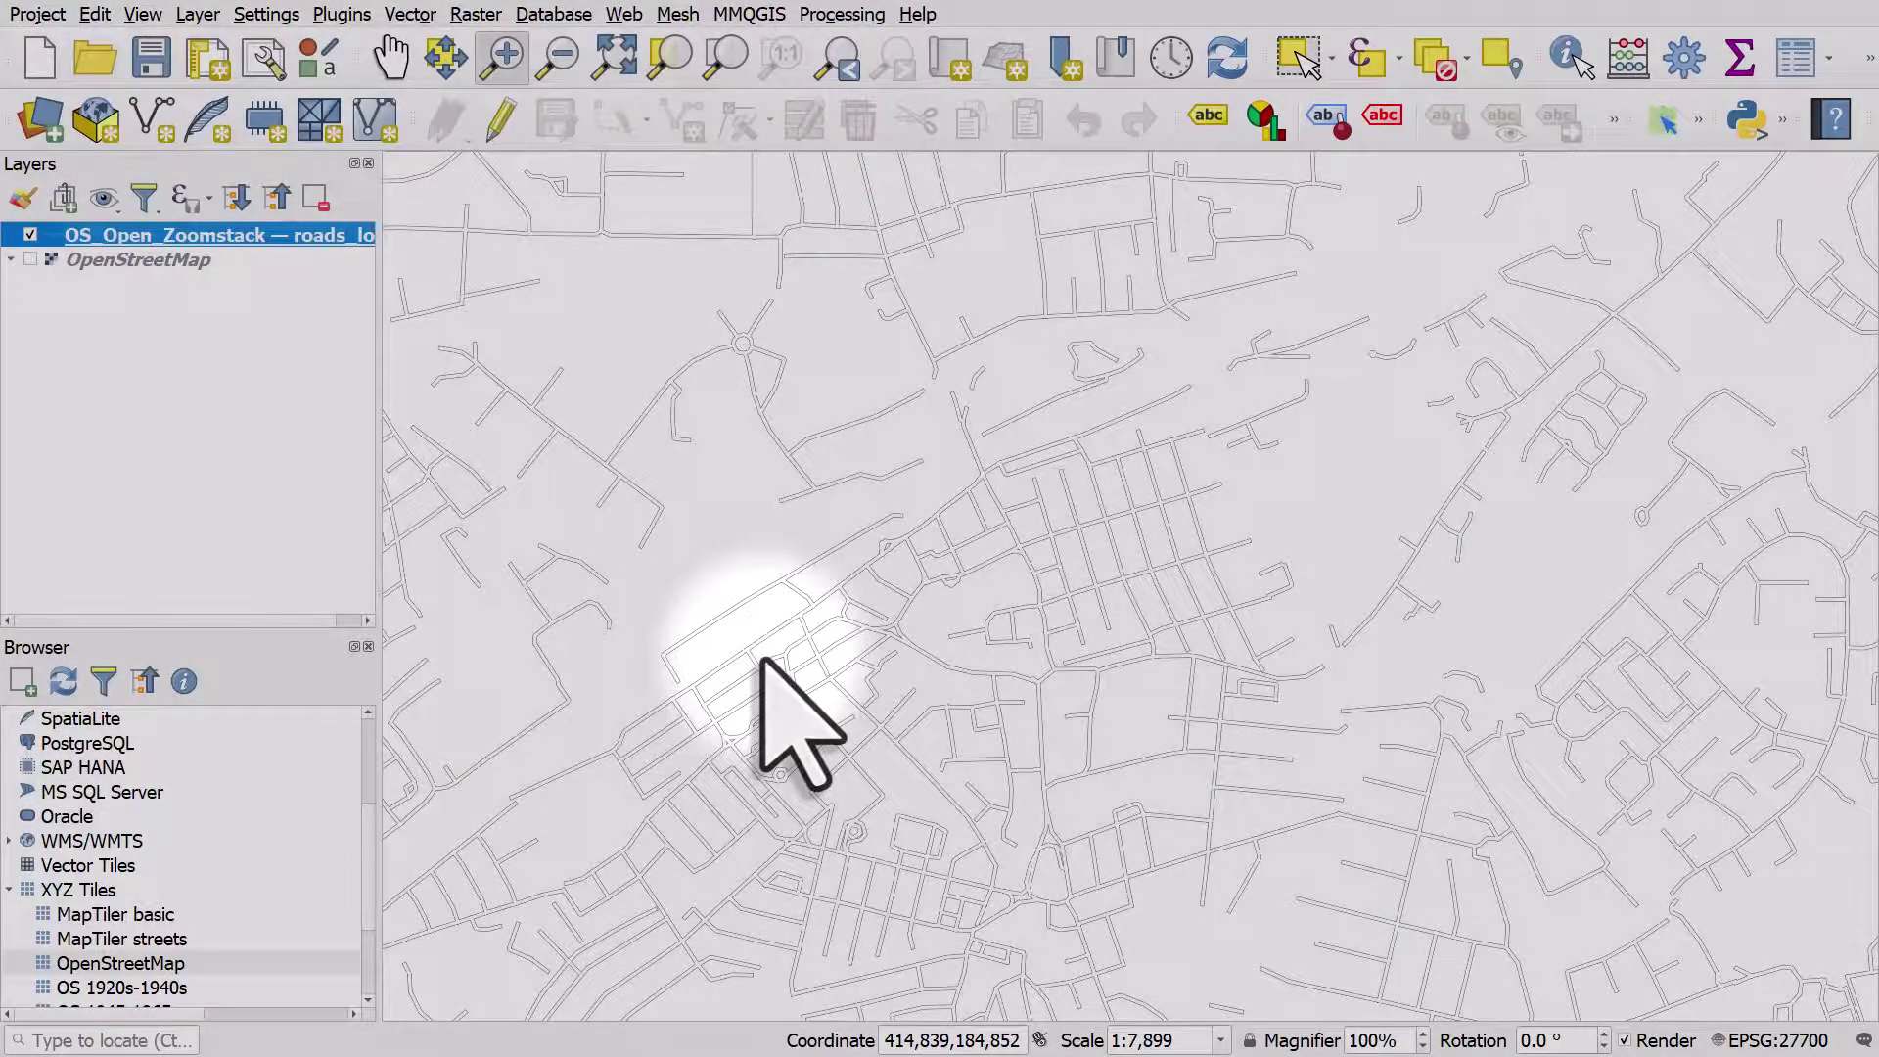
scroll(763, 661, down, 1)
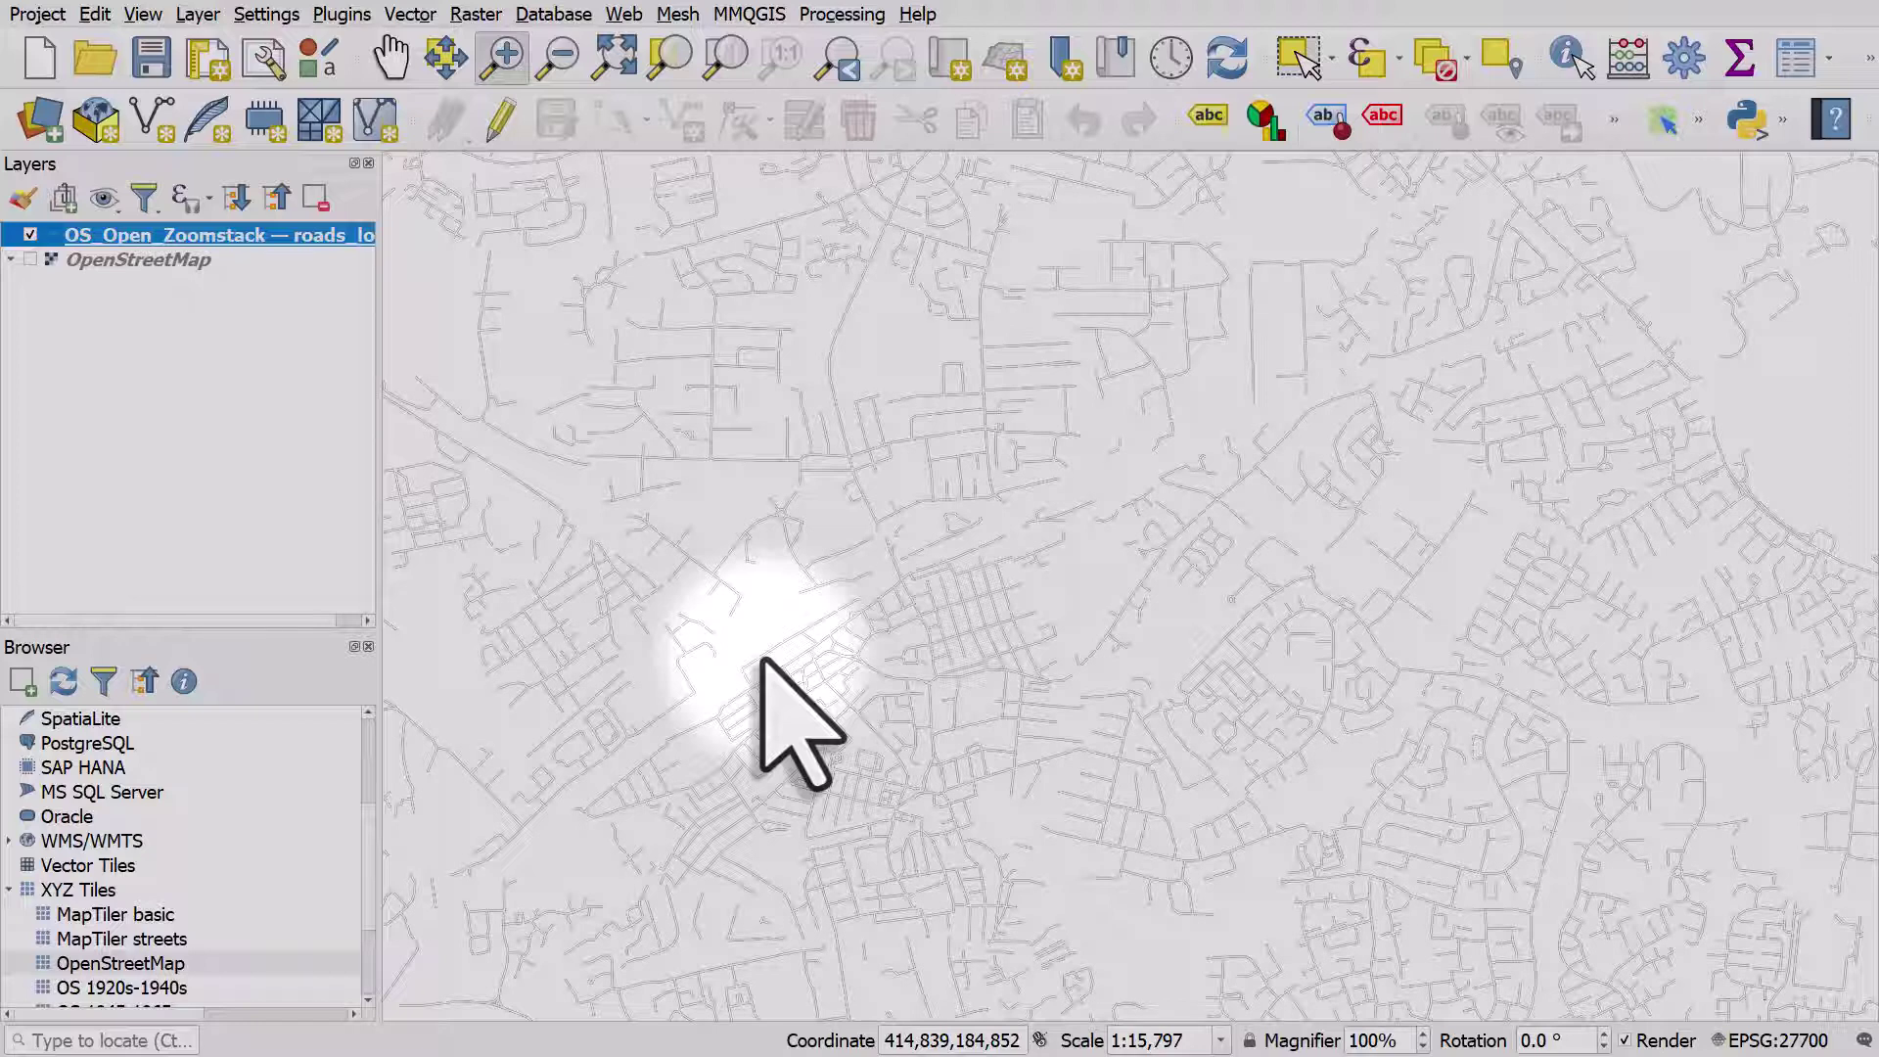
scroll(948, 656, up, 3)
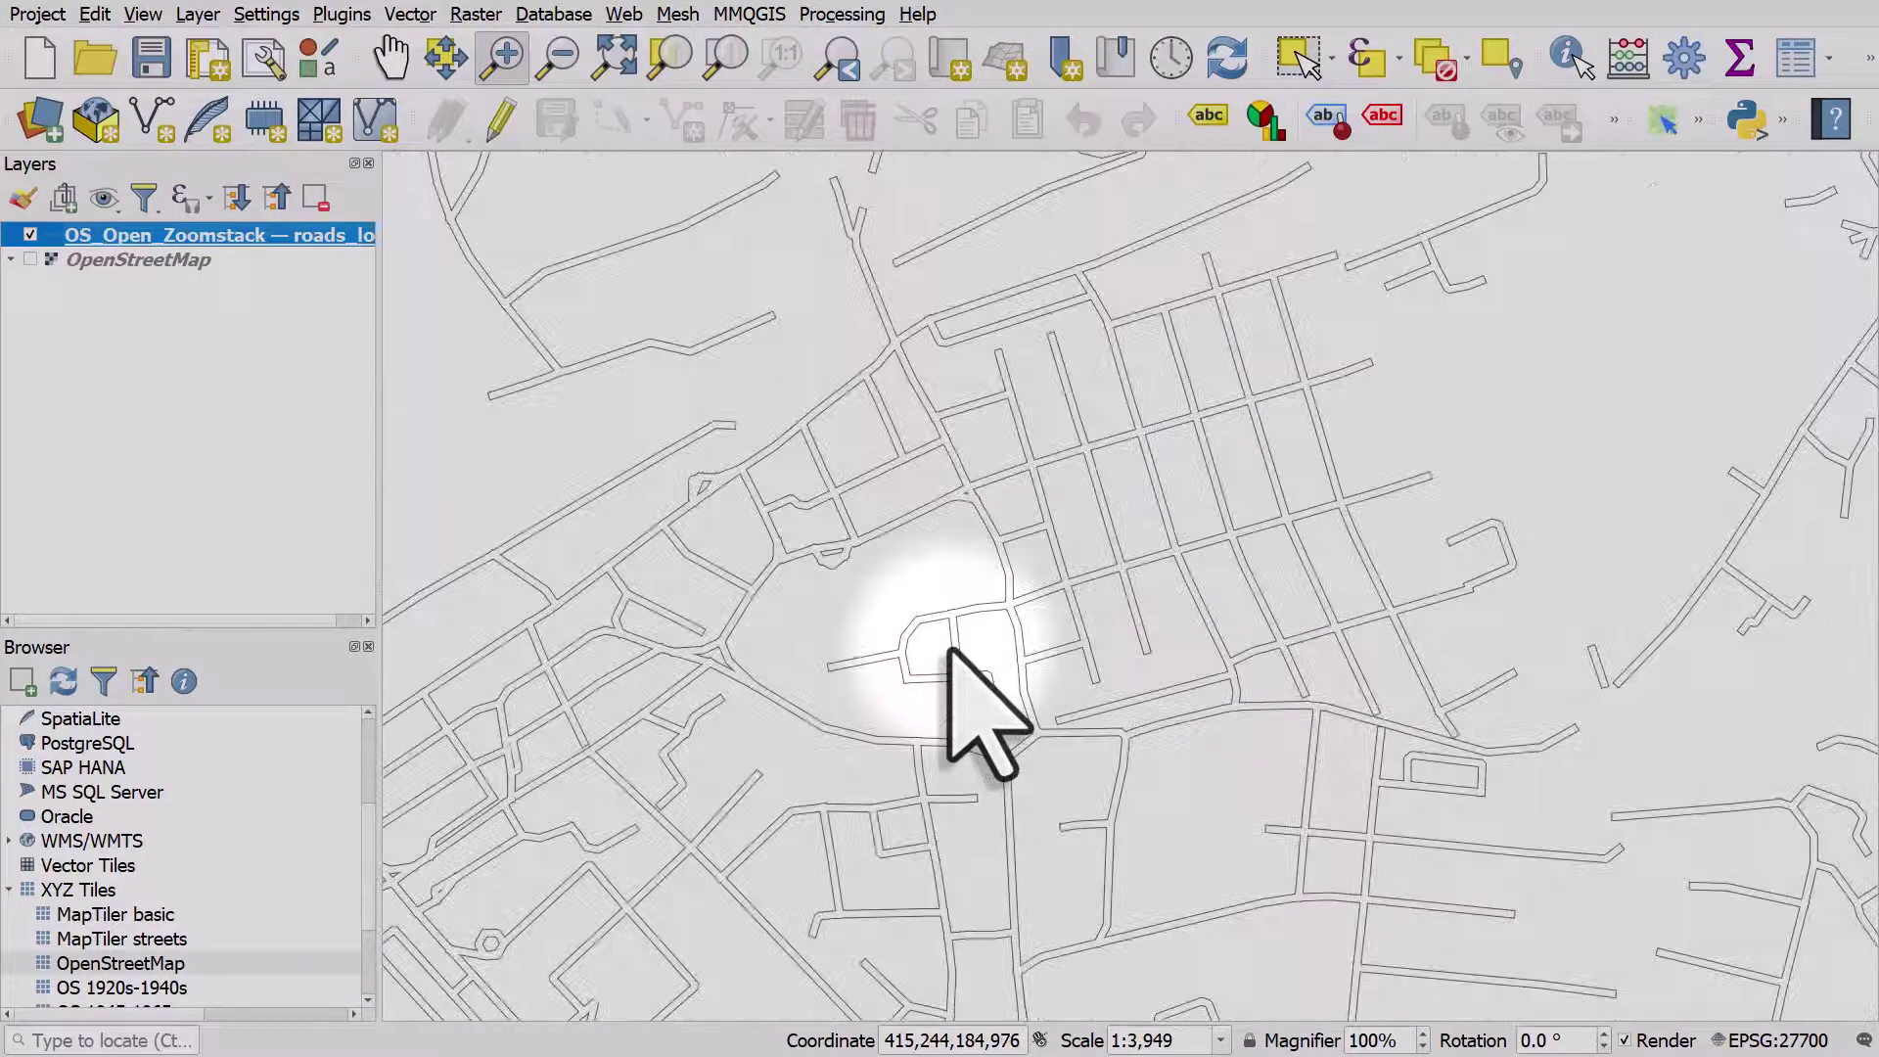
drag(948, 653, 954, 651)
Set Round join and Round cap styles on the first road line layer.
double_click(127, 235)
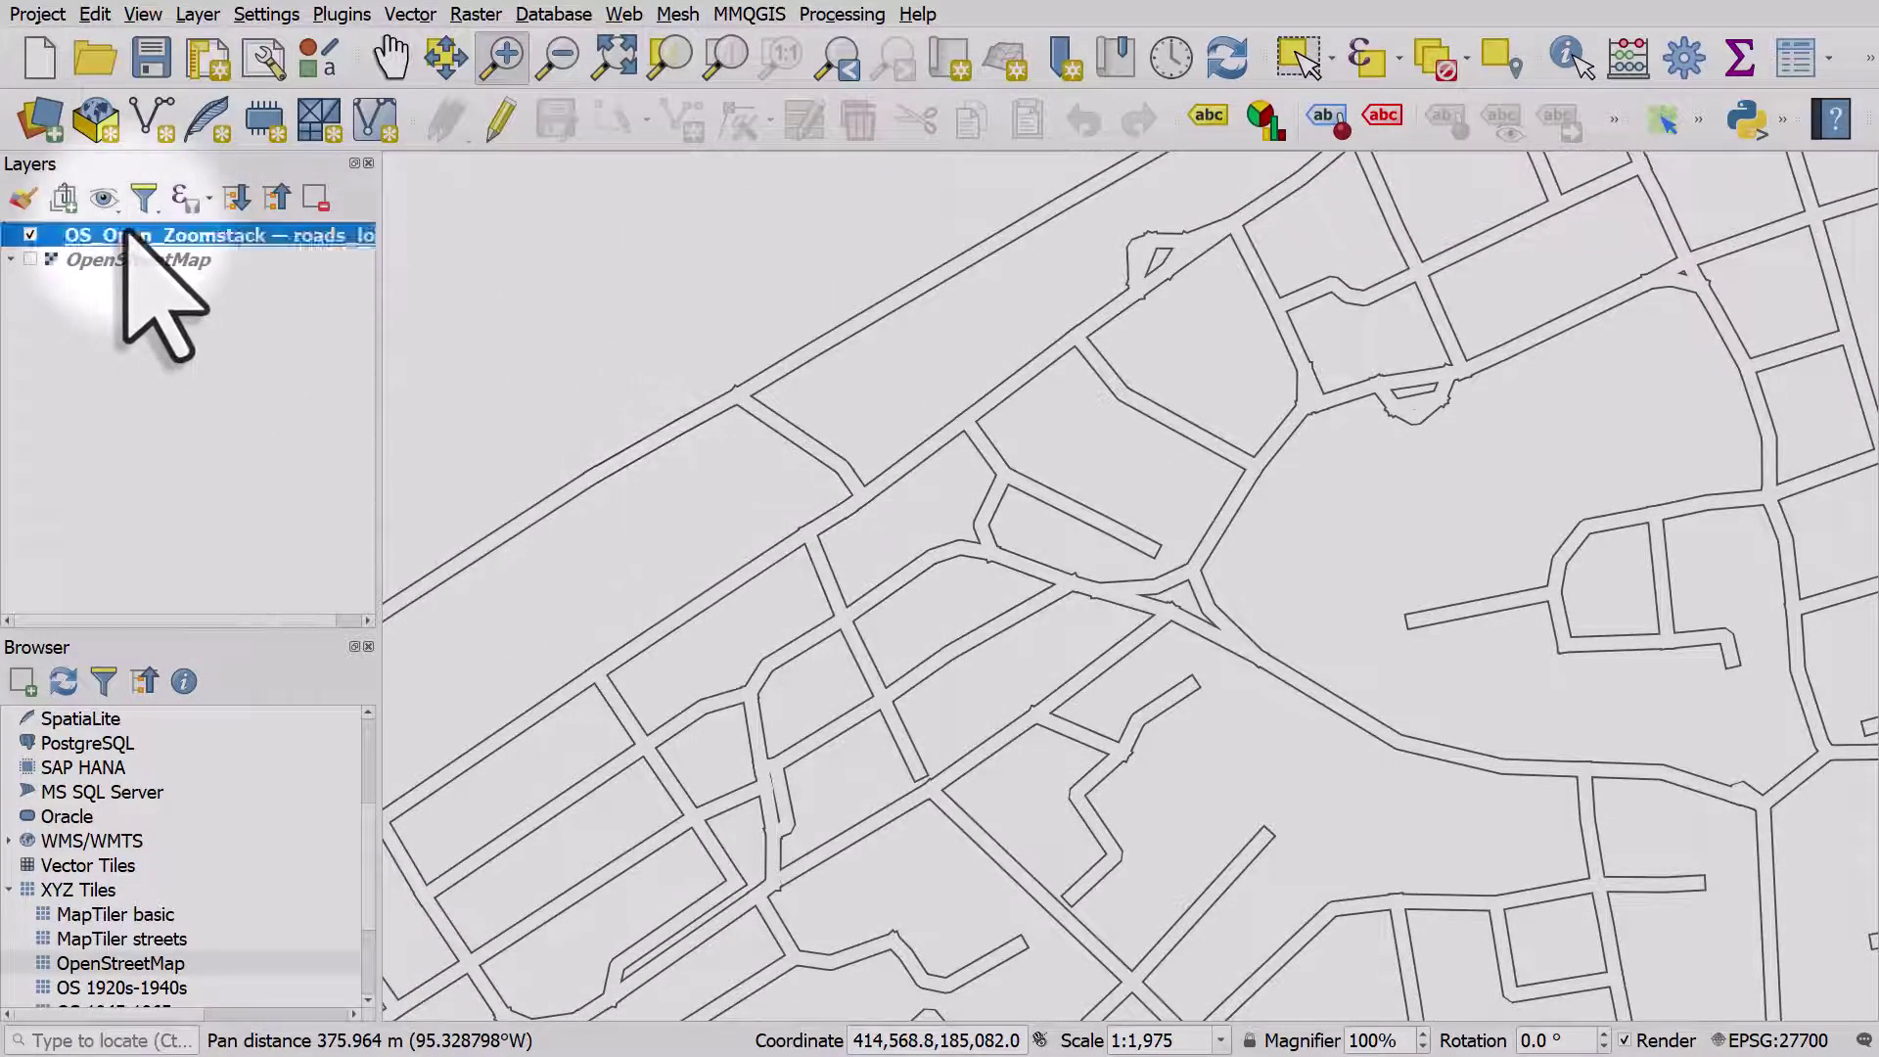
click(597, 117)
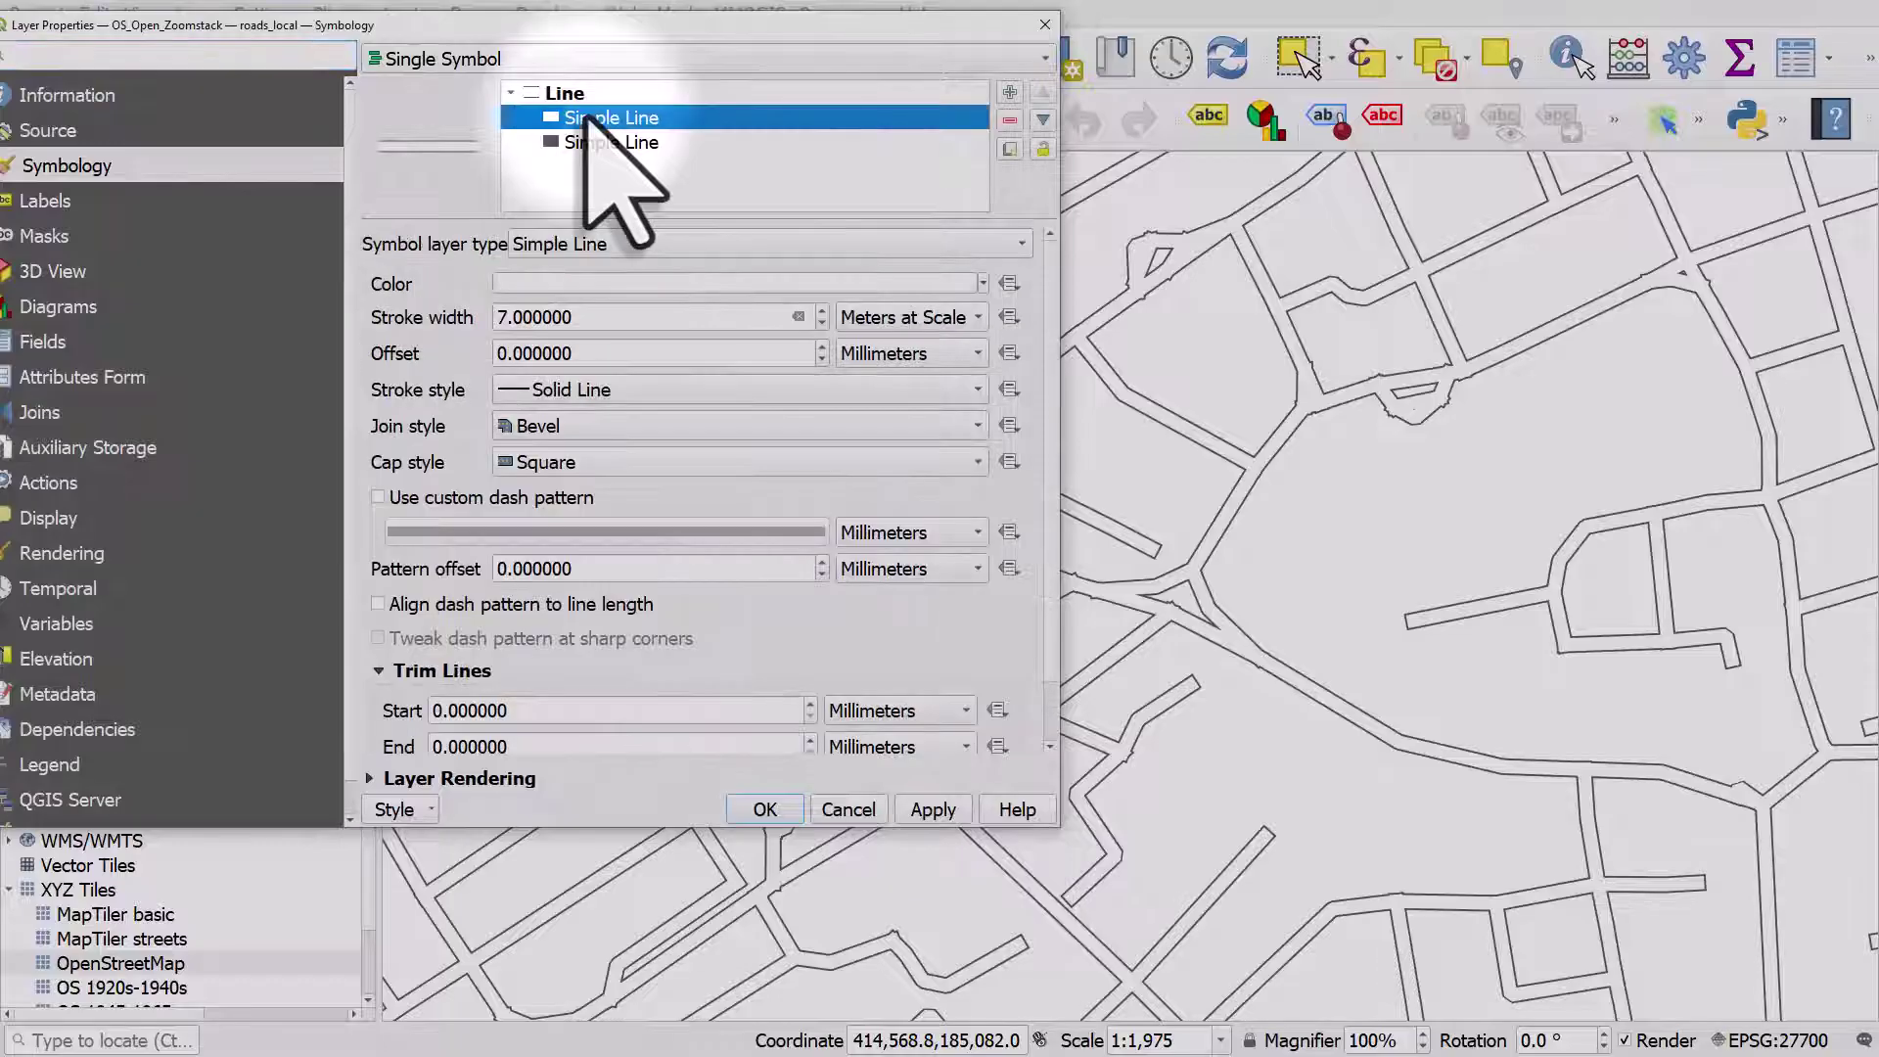
click(565, 429)
click(533, 485)
click(553, 464)
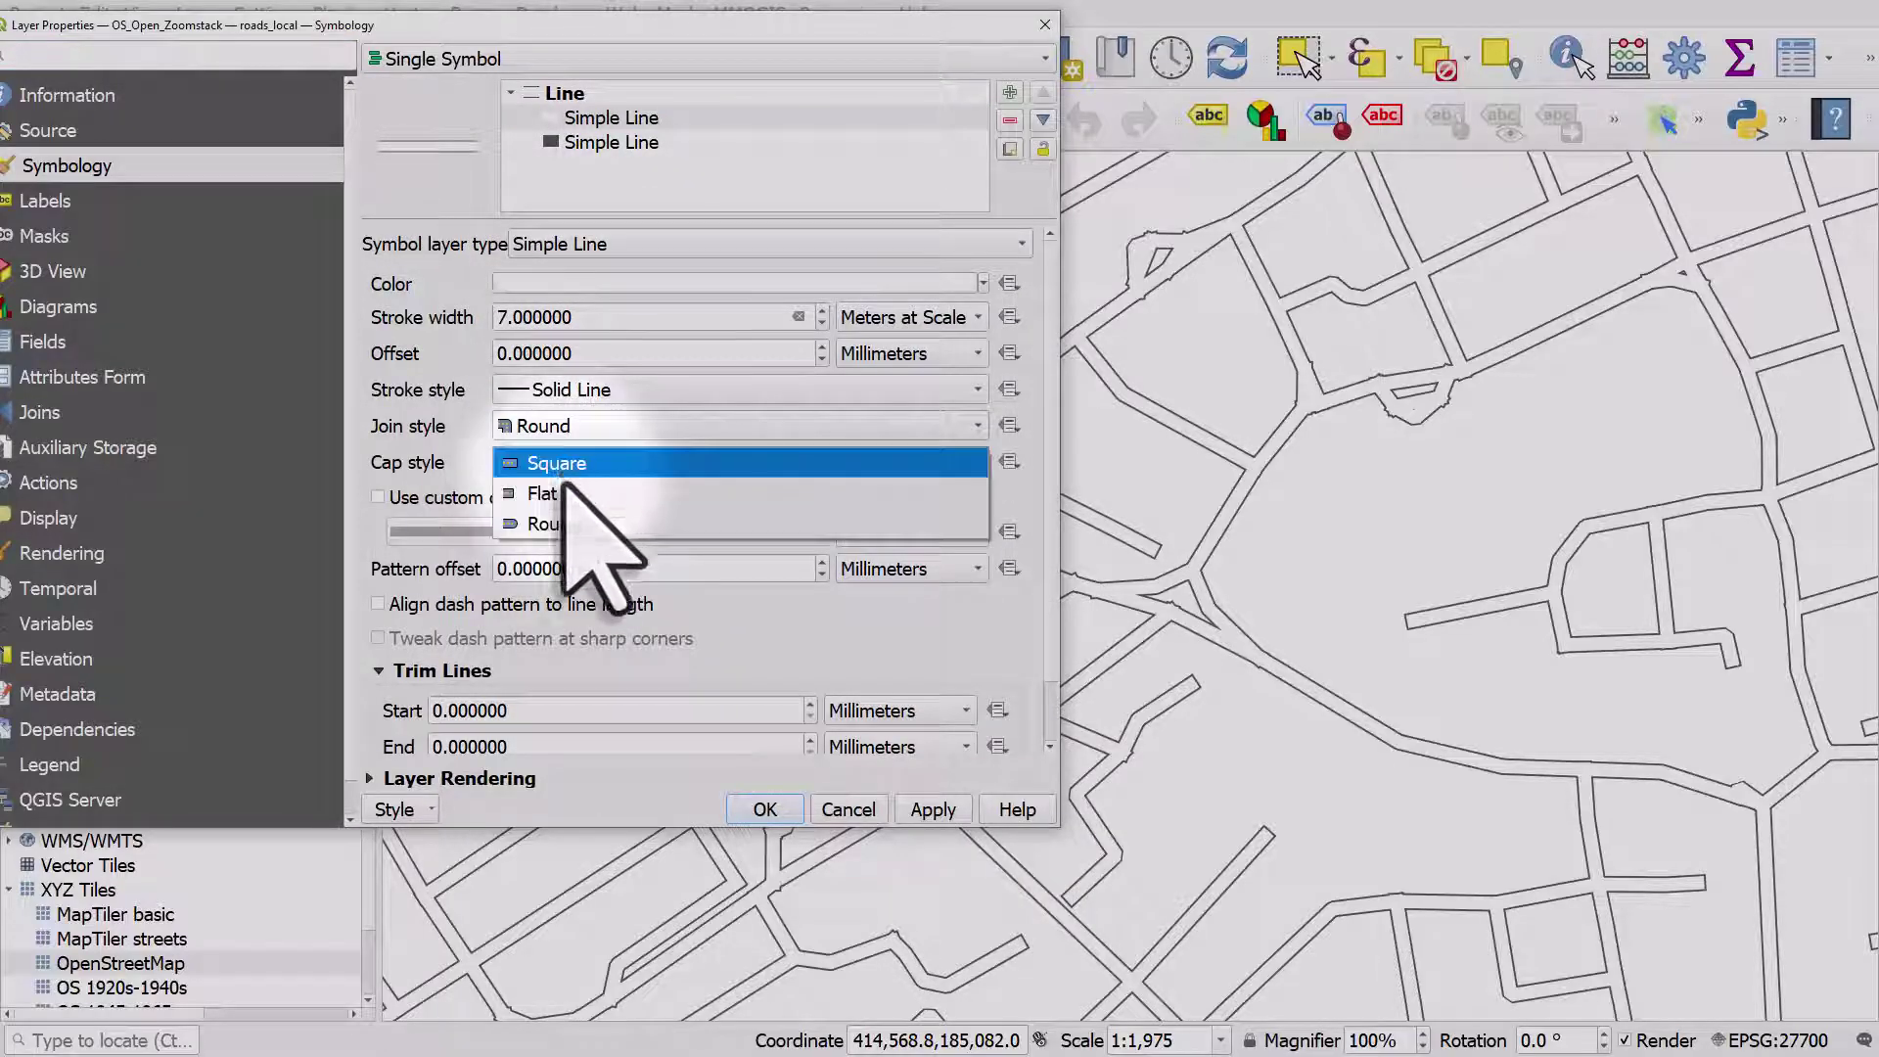
click(592, 526)
Give the second line layer Round join and Round cap too, and apply the rounded style.
click(612, 143)
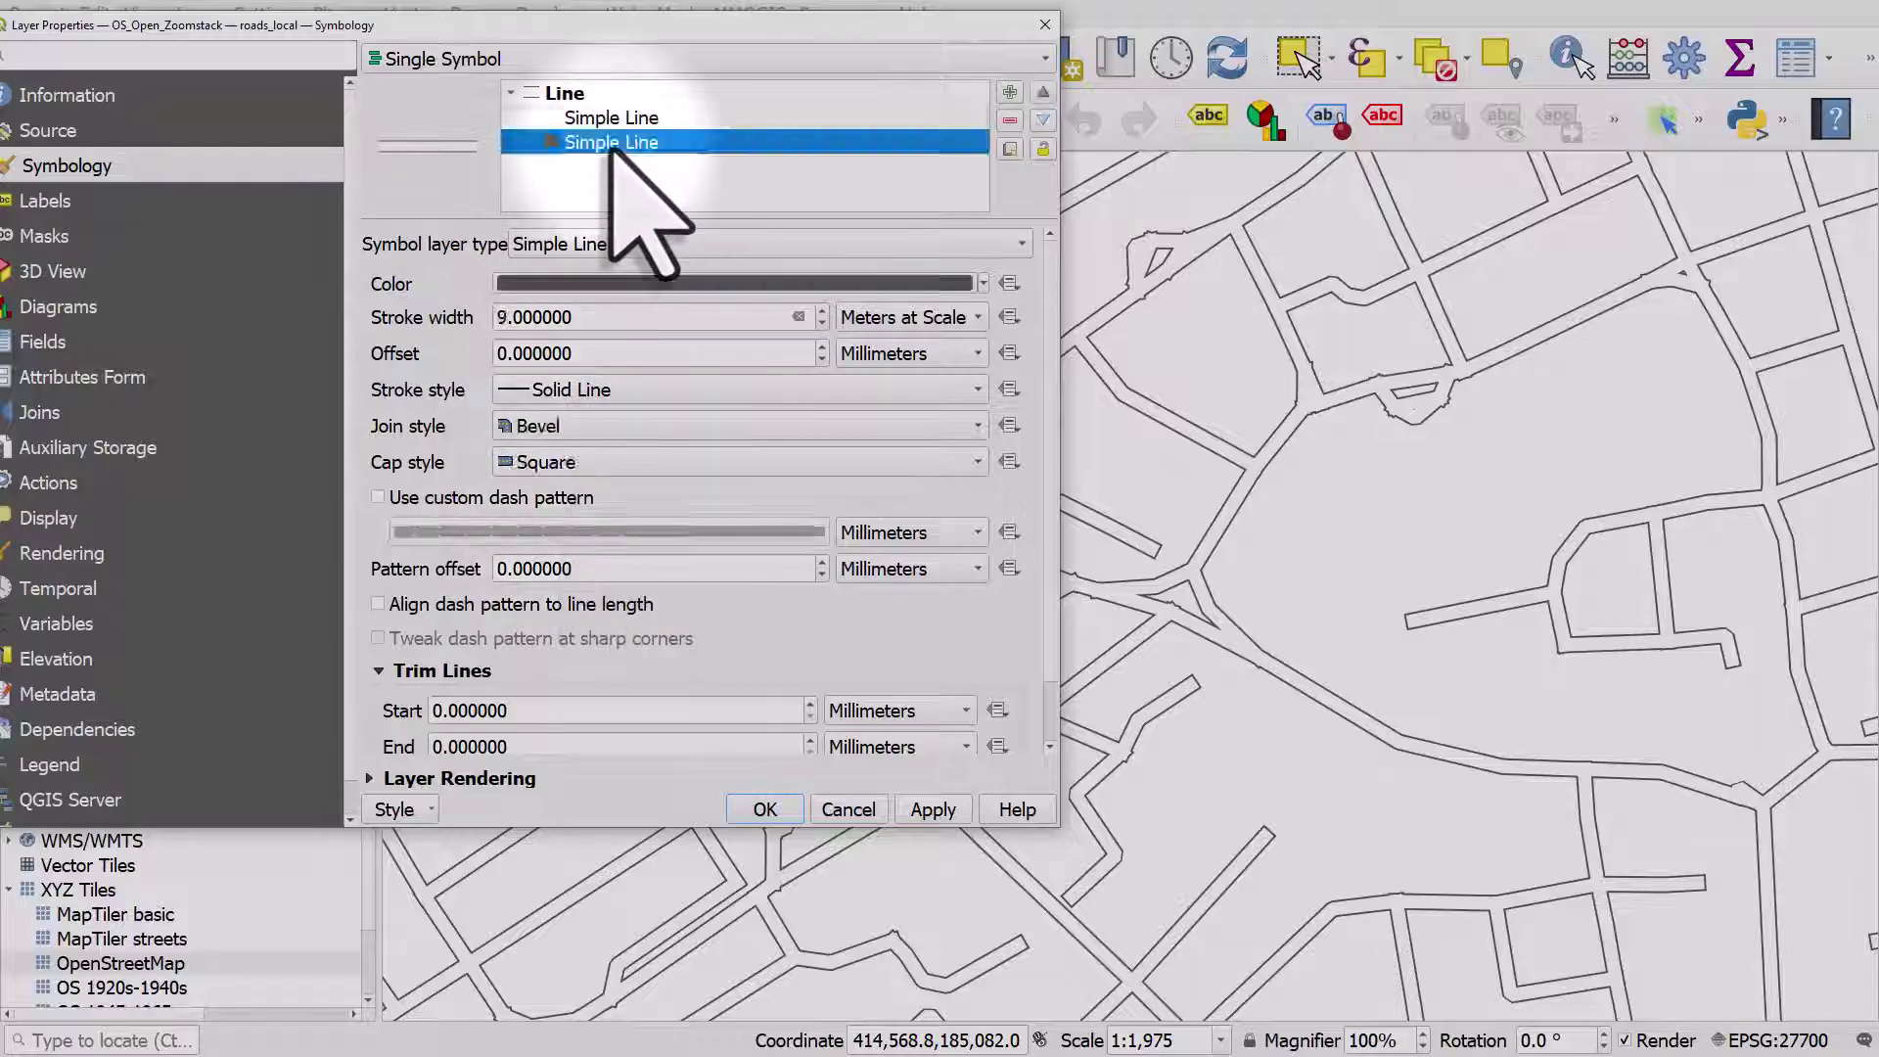
click(543, 428)
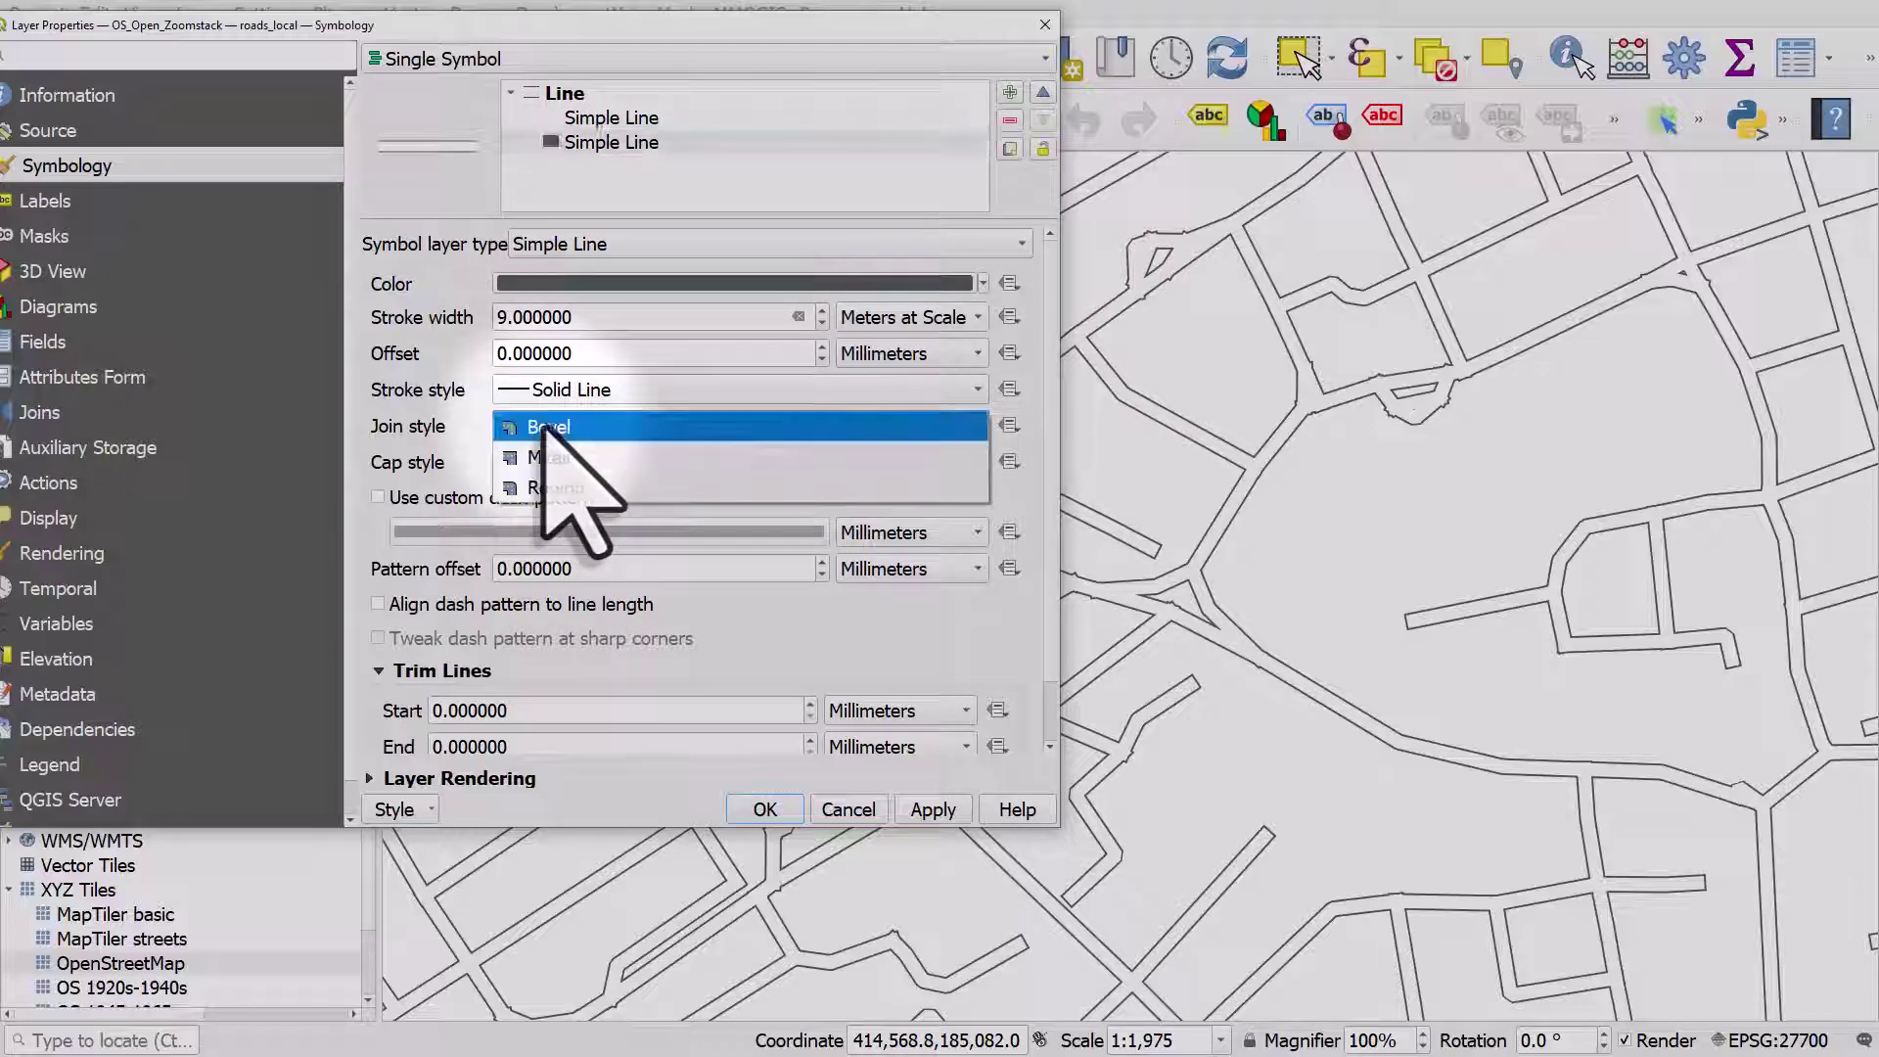
click(553, 488)
click(543, 463)
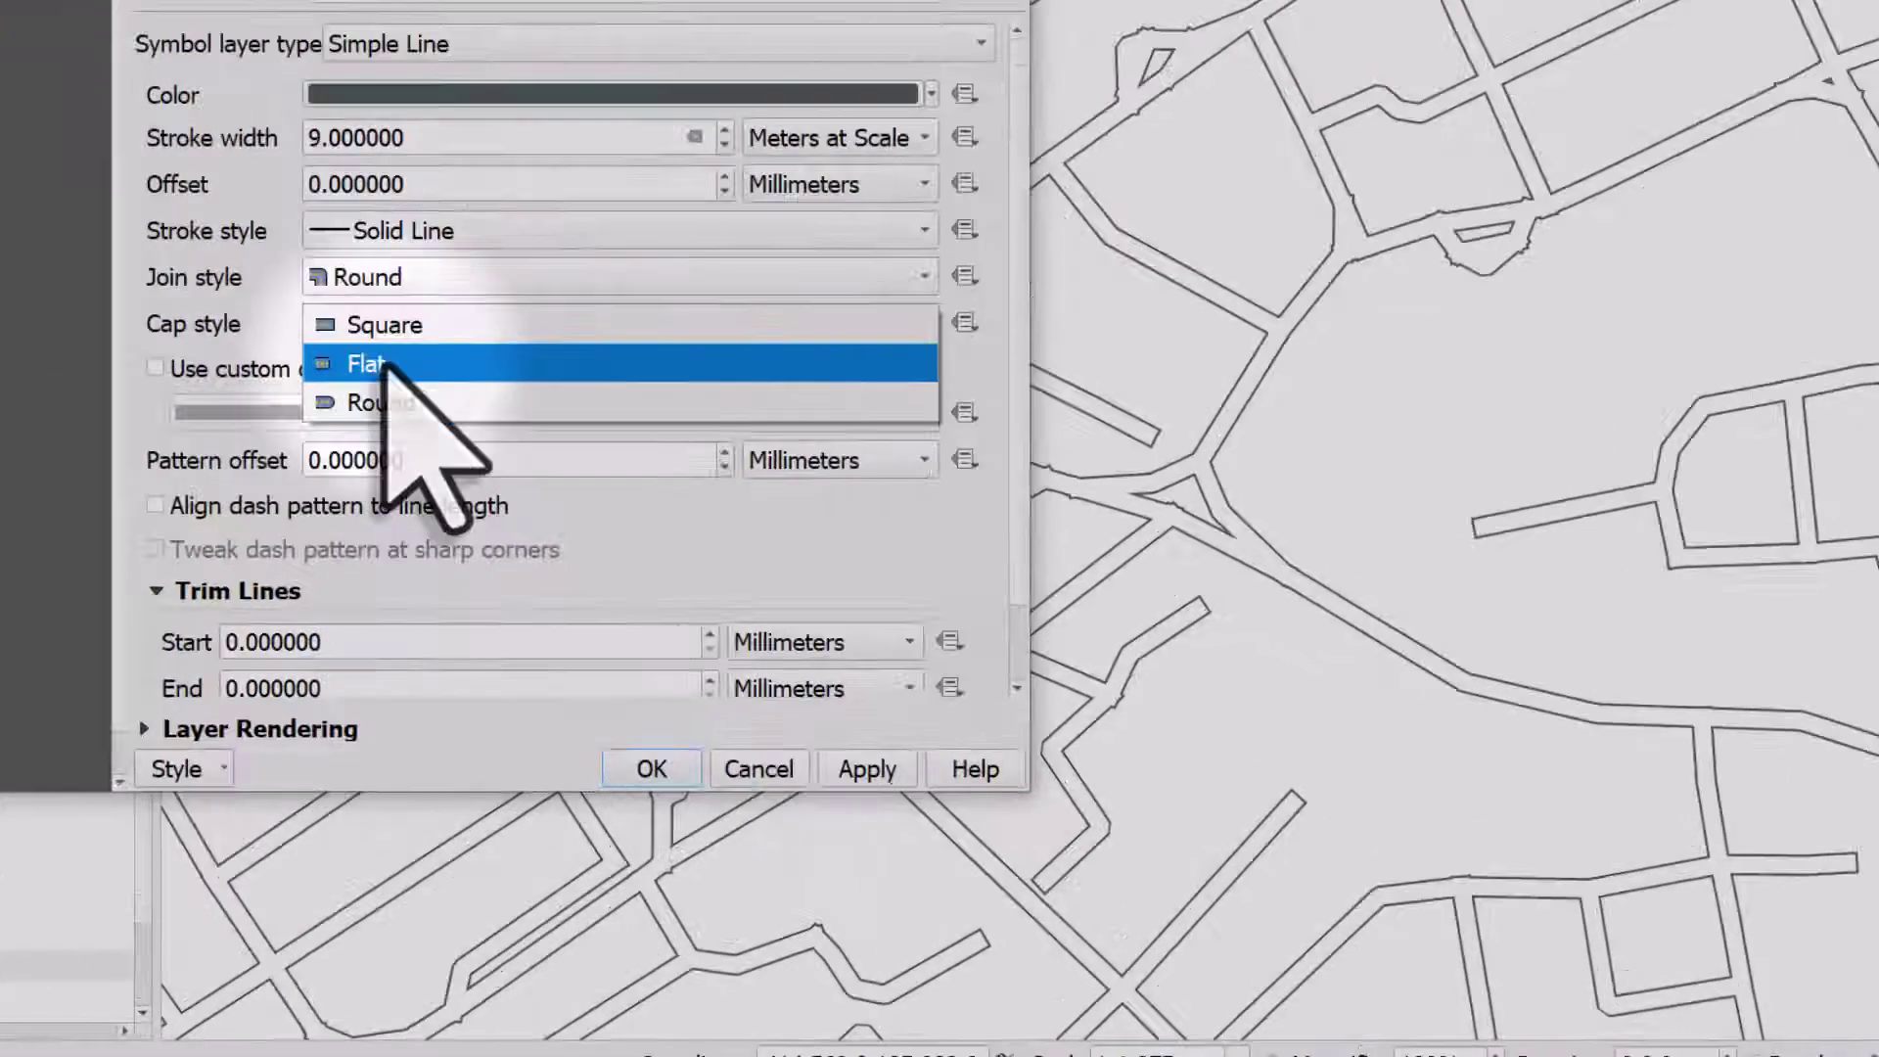
click(384, 364)
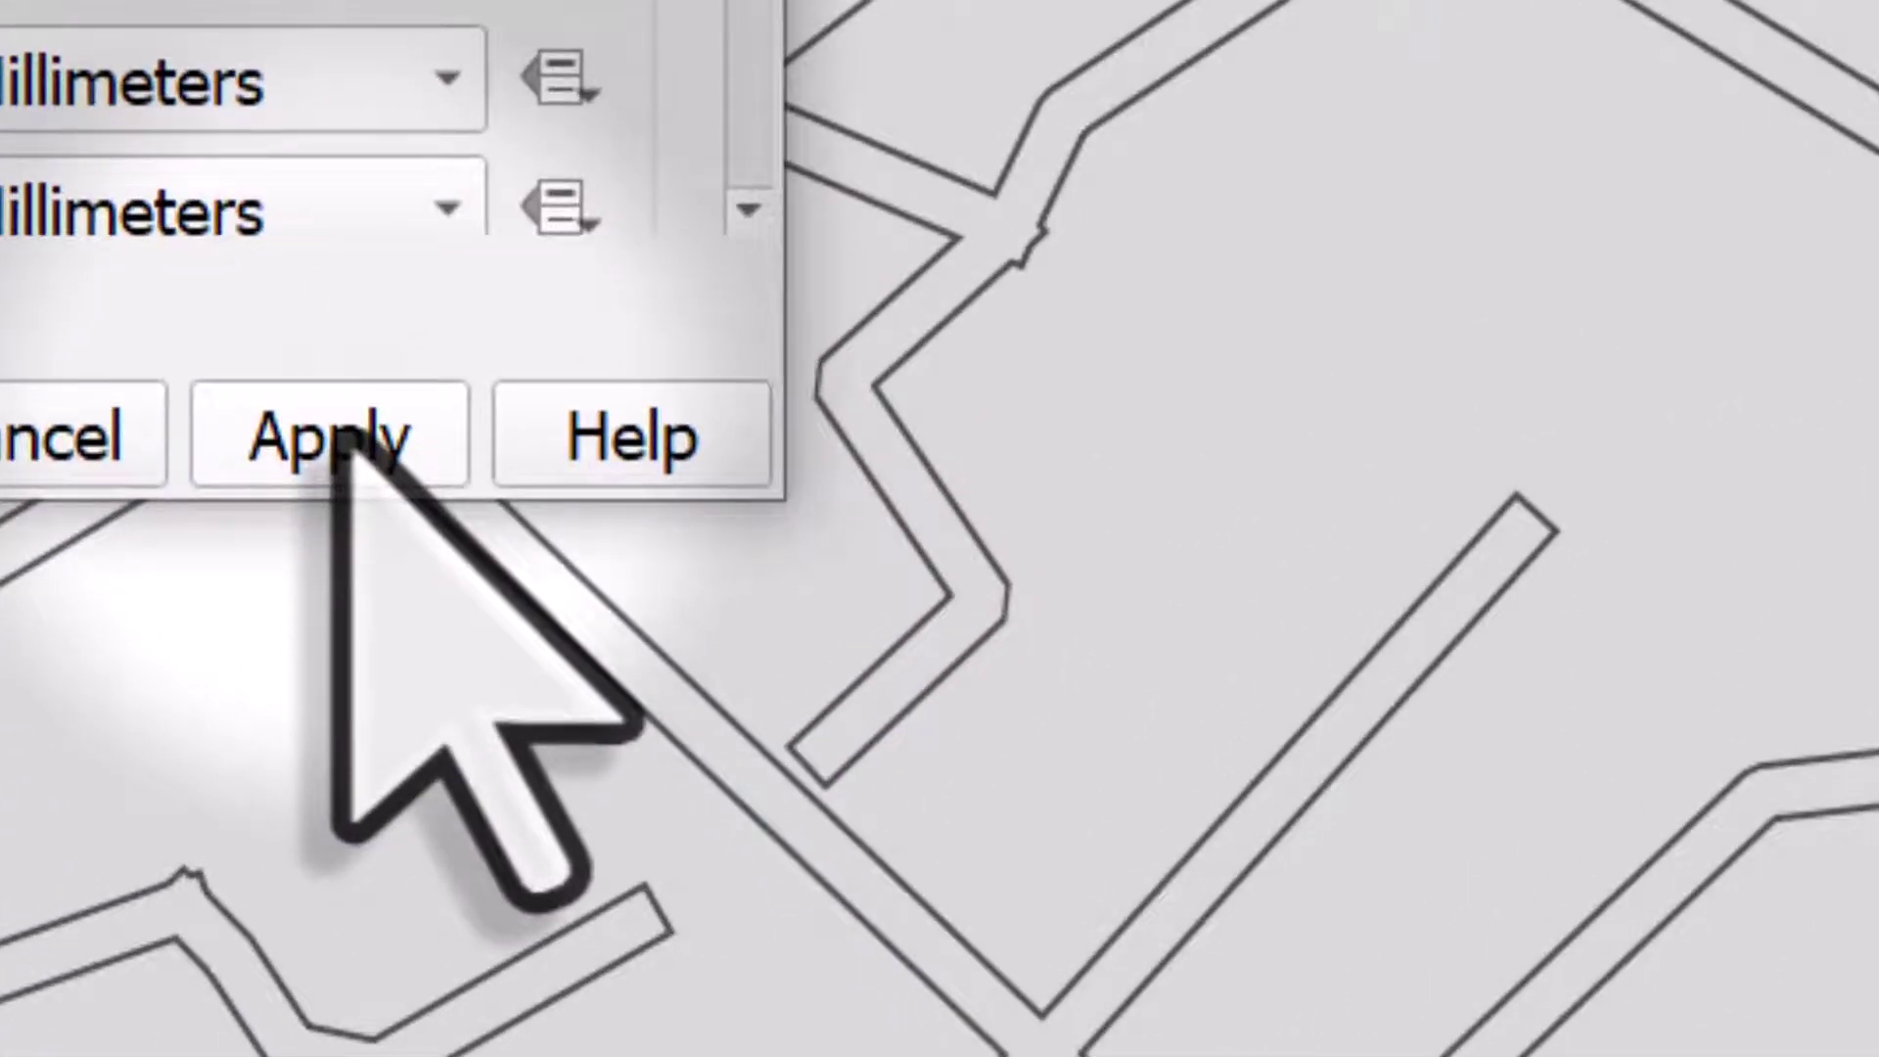
click(338, 445)
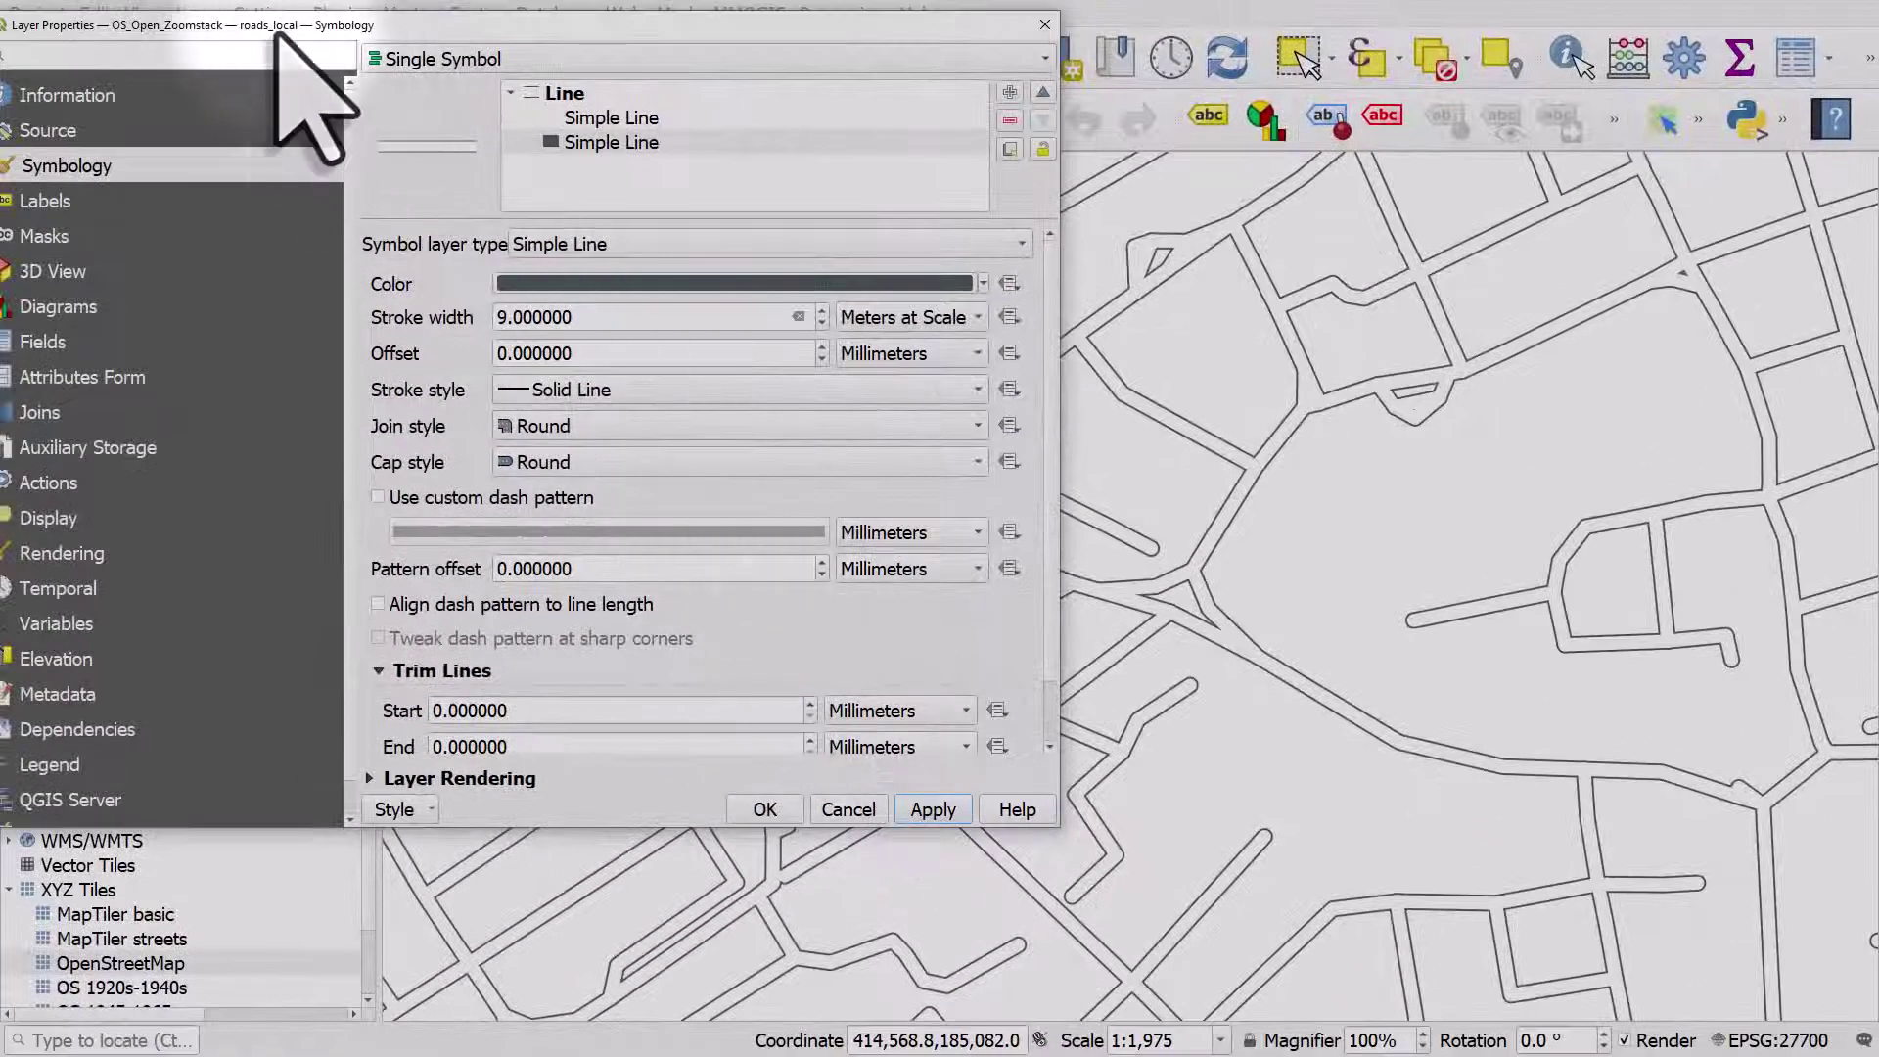
drag(279, 35, 359, 34)
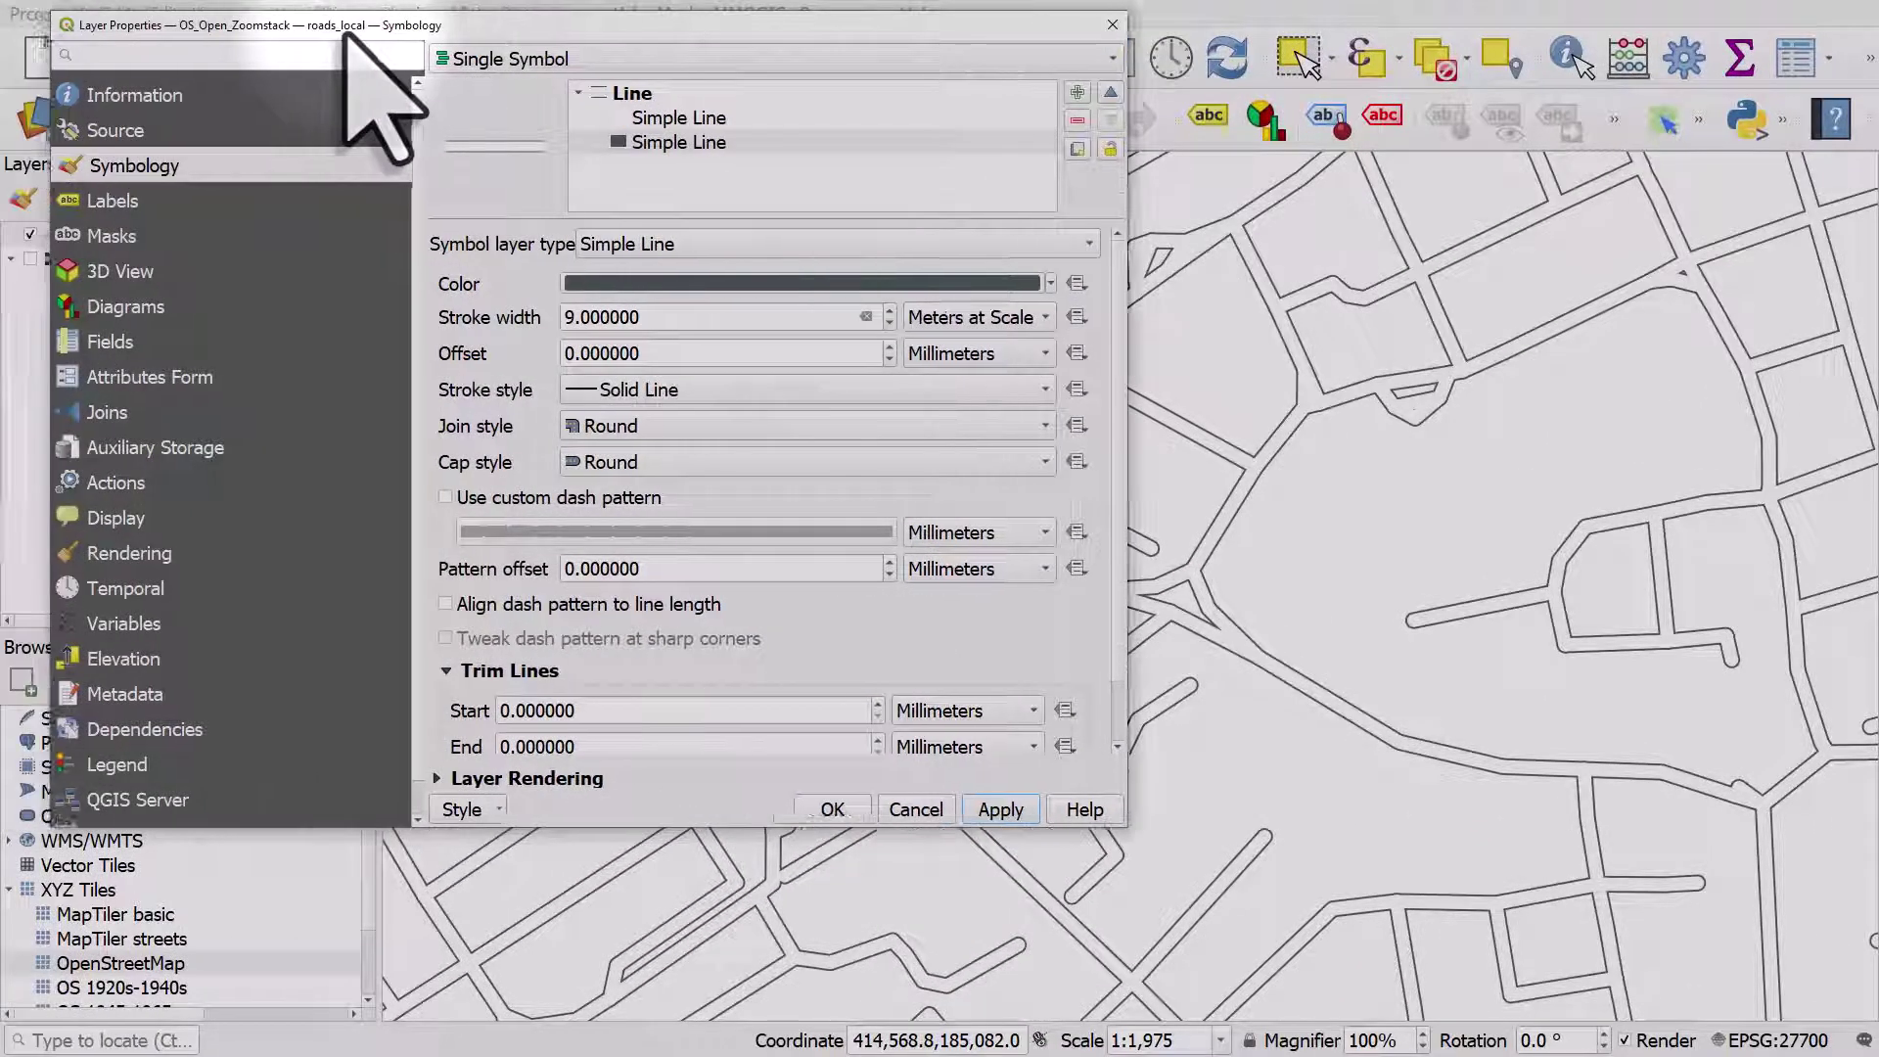
Turn on Single Labels for the roads using the 'name' field and apply.
click(161, 198)
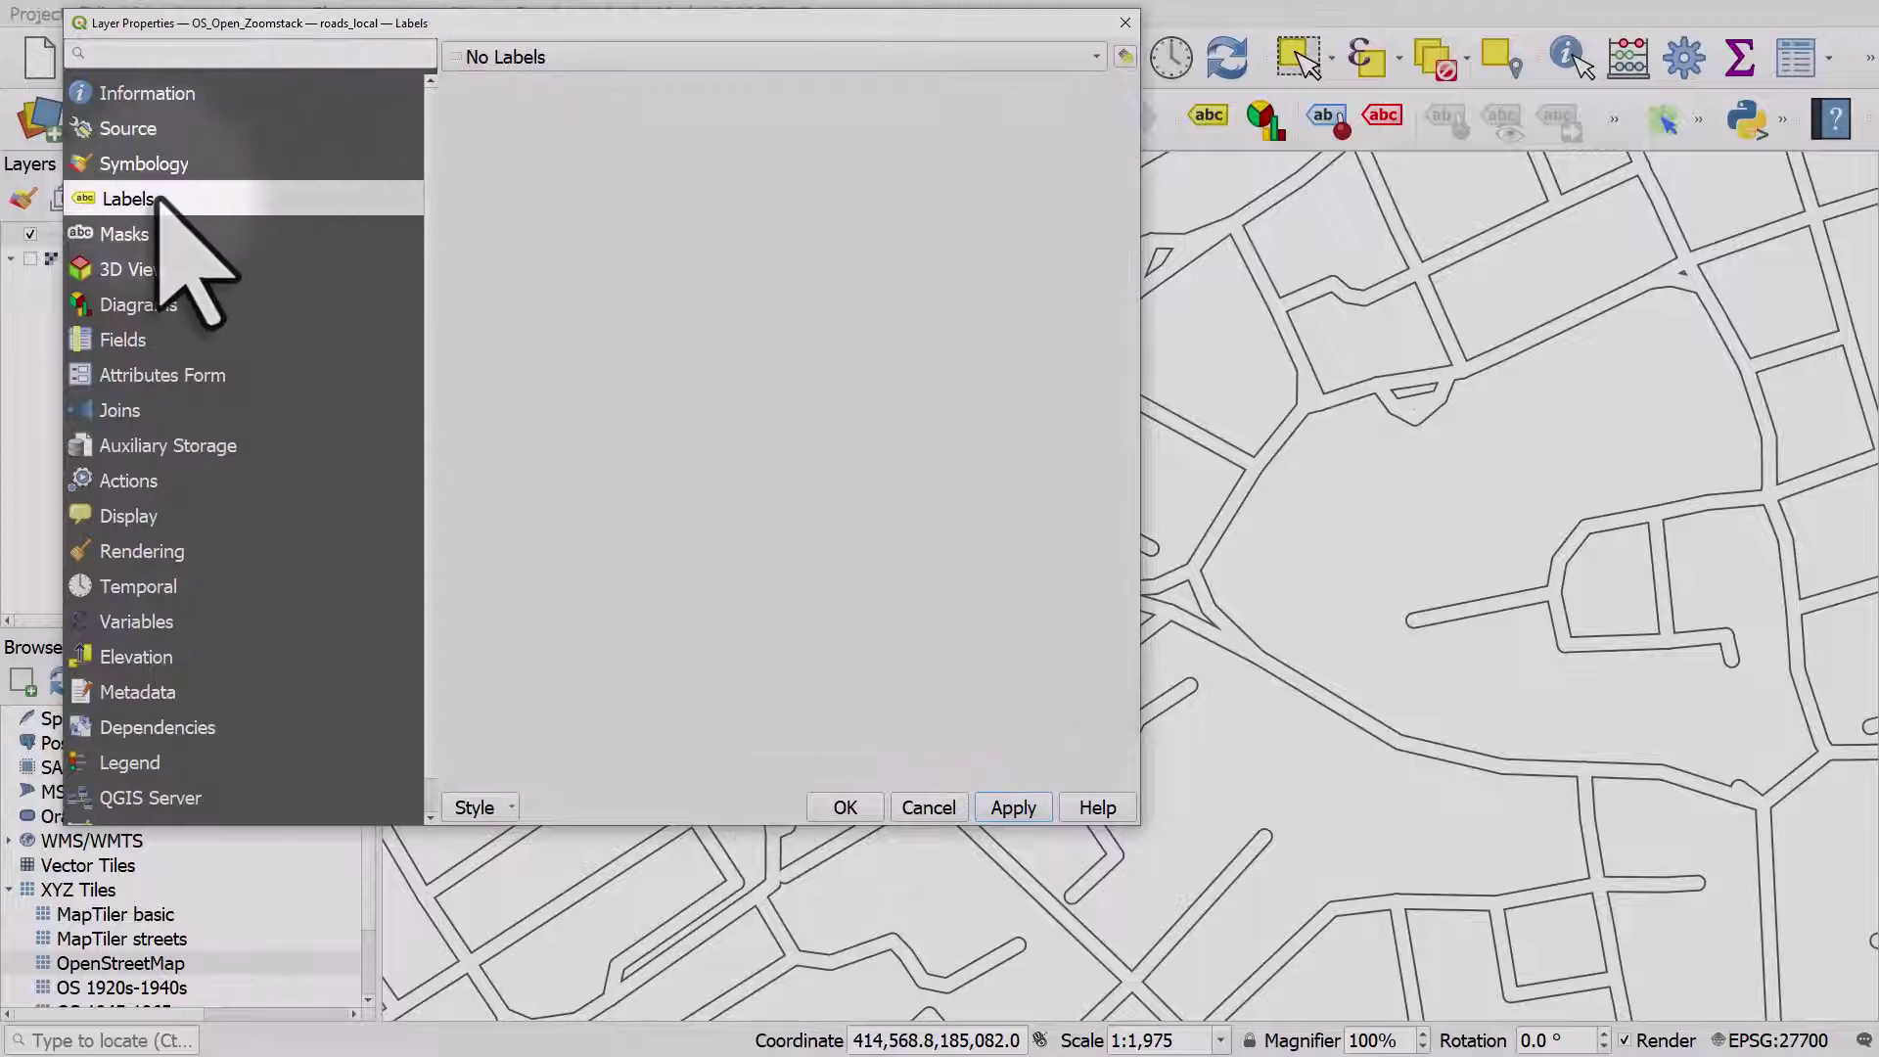
click(645, 59)
click(634, 84)
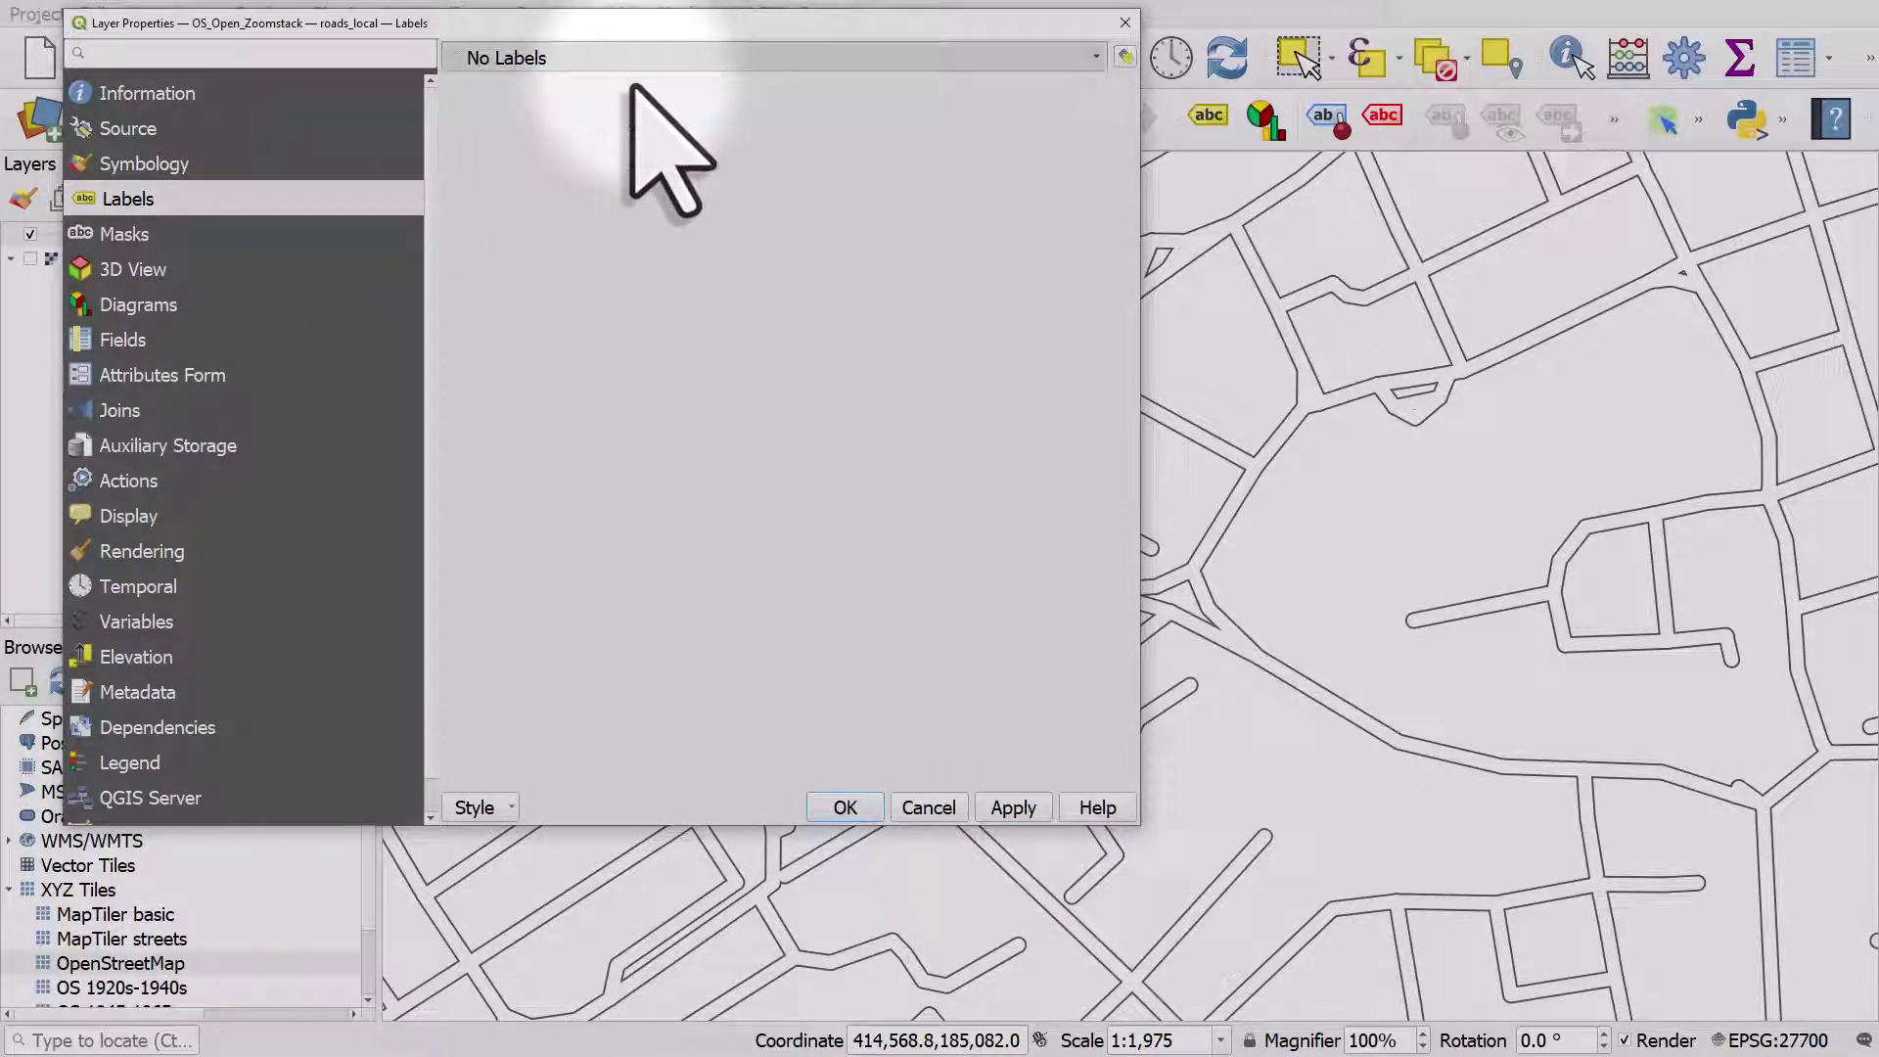
click(1097, 93)
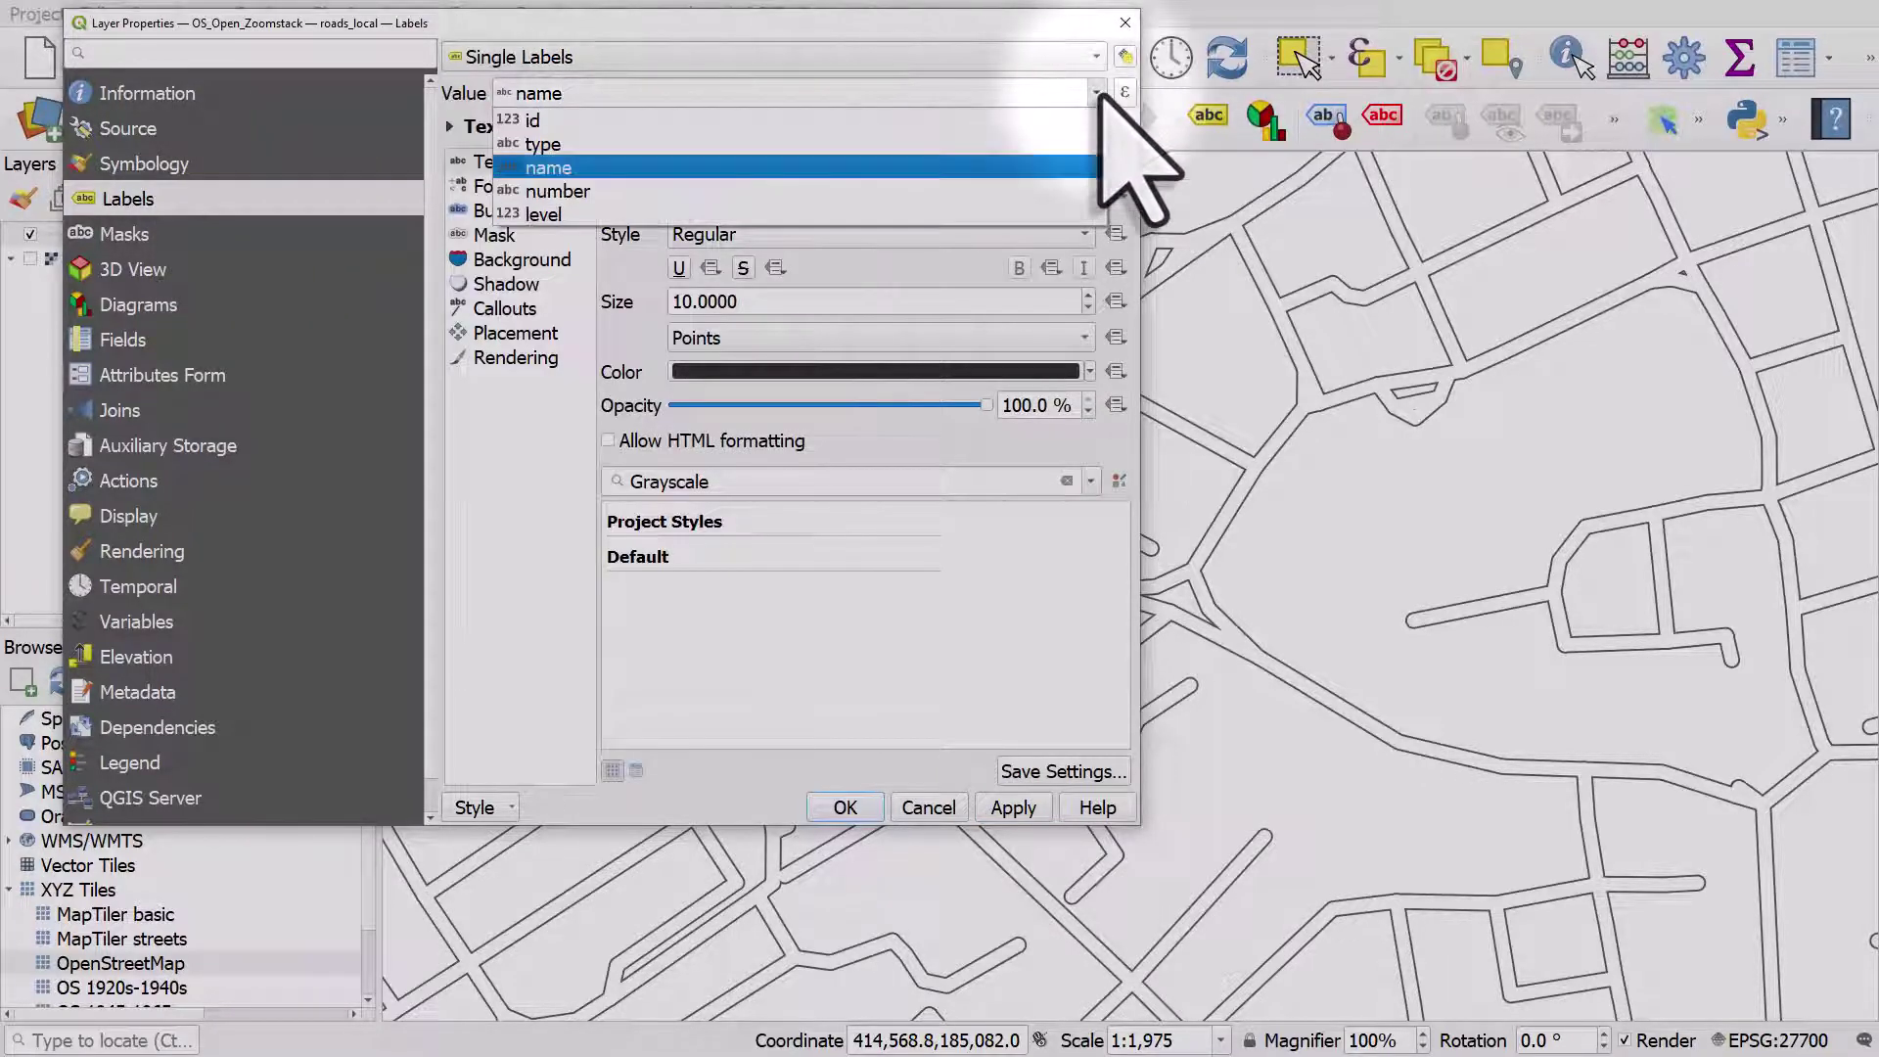
click(822, 169)
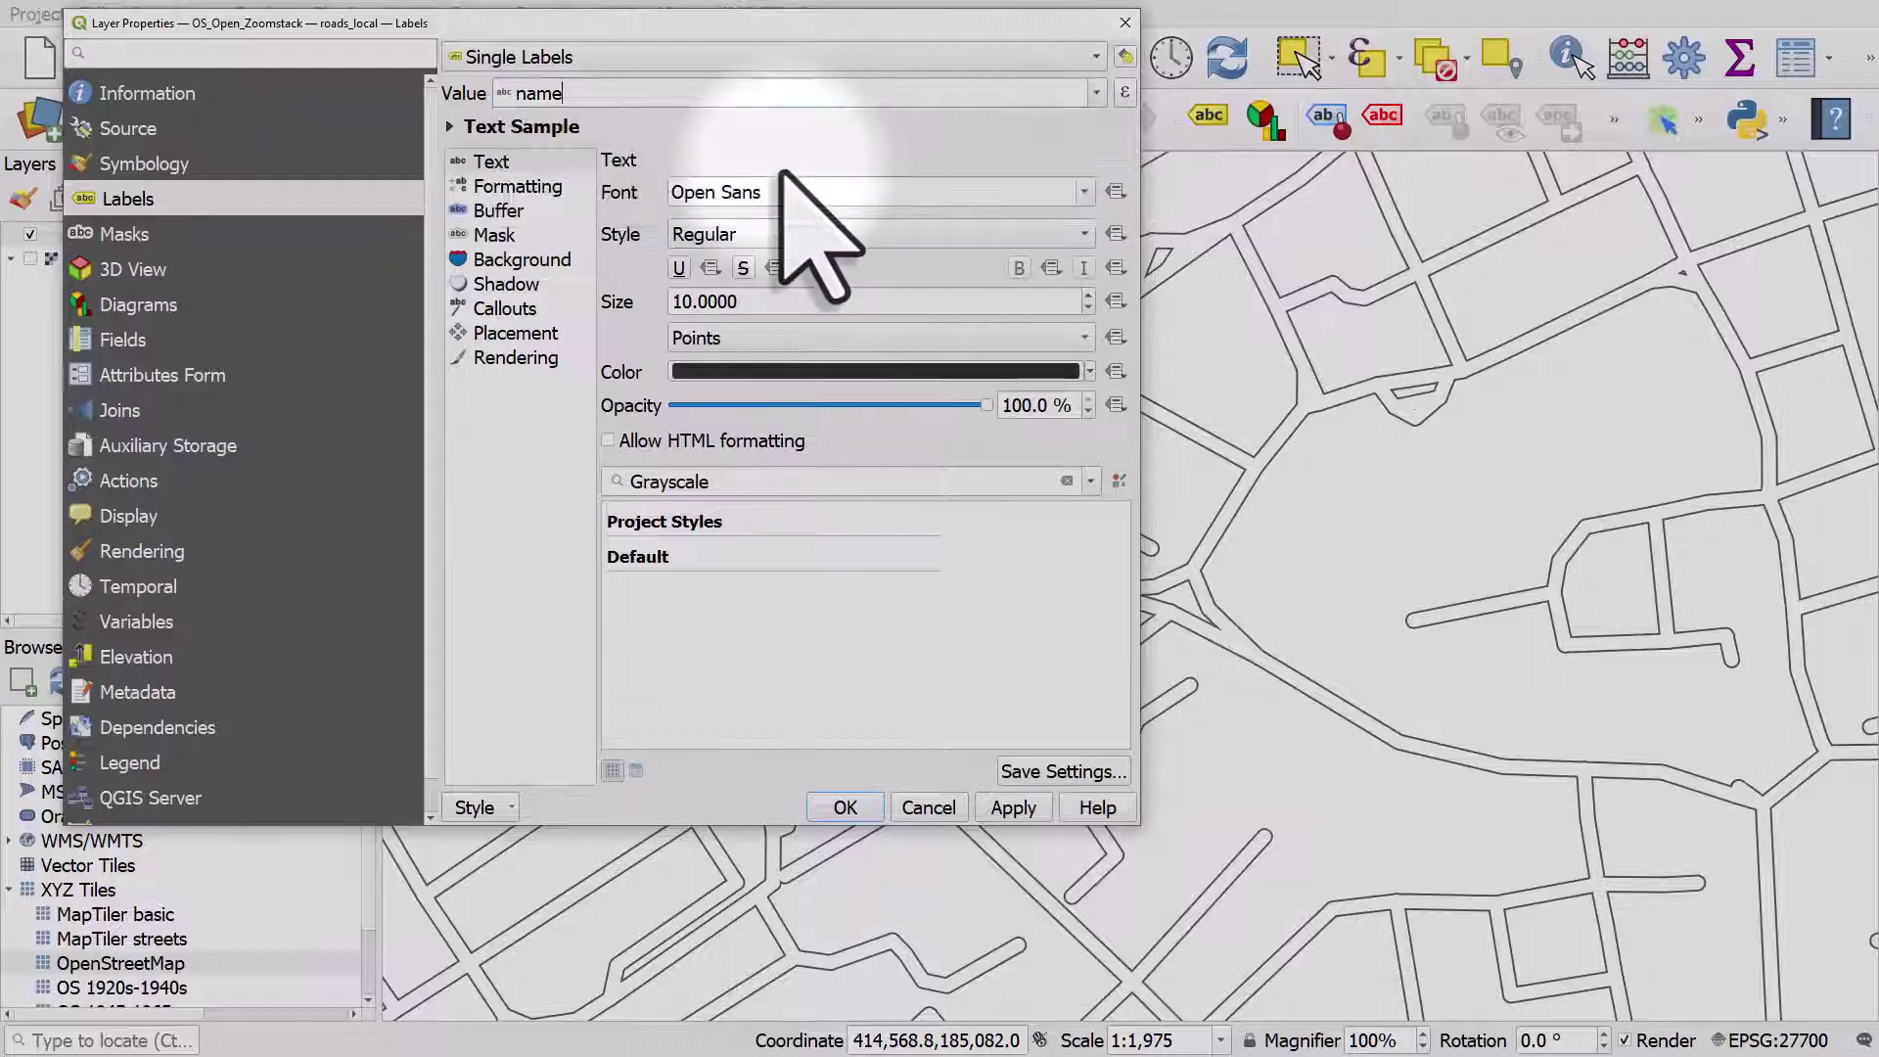
click(1028, 809)
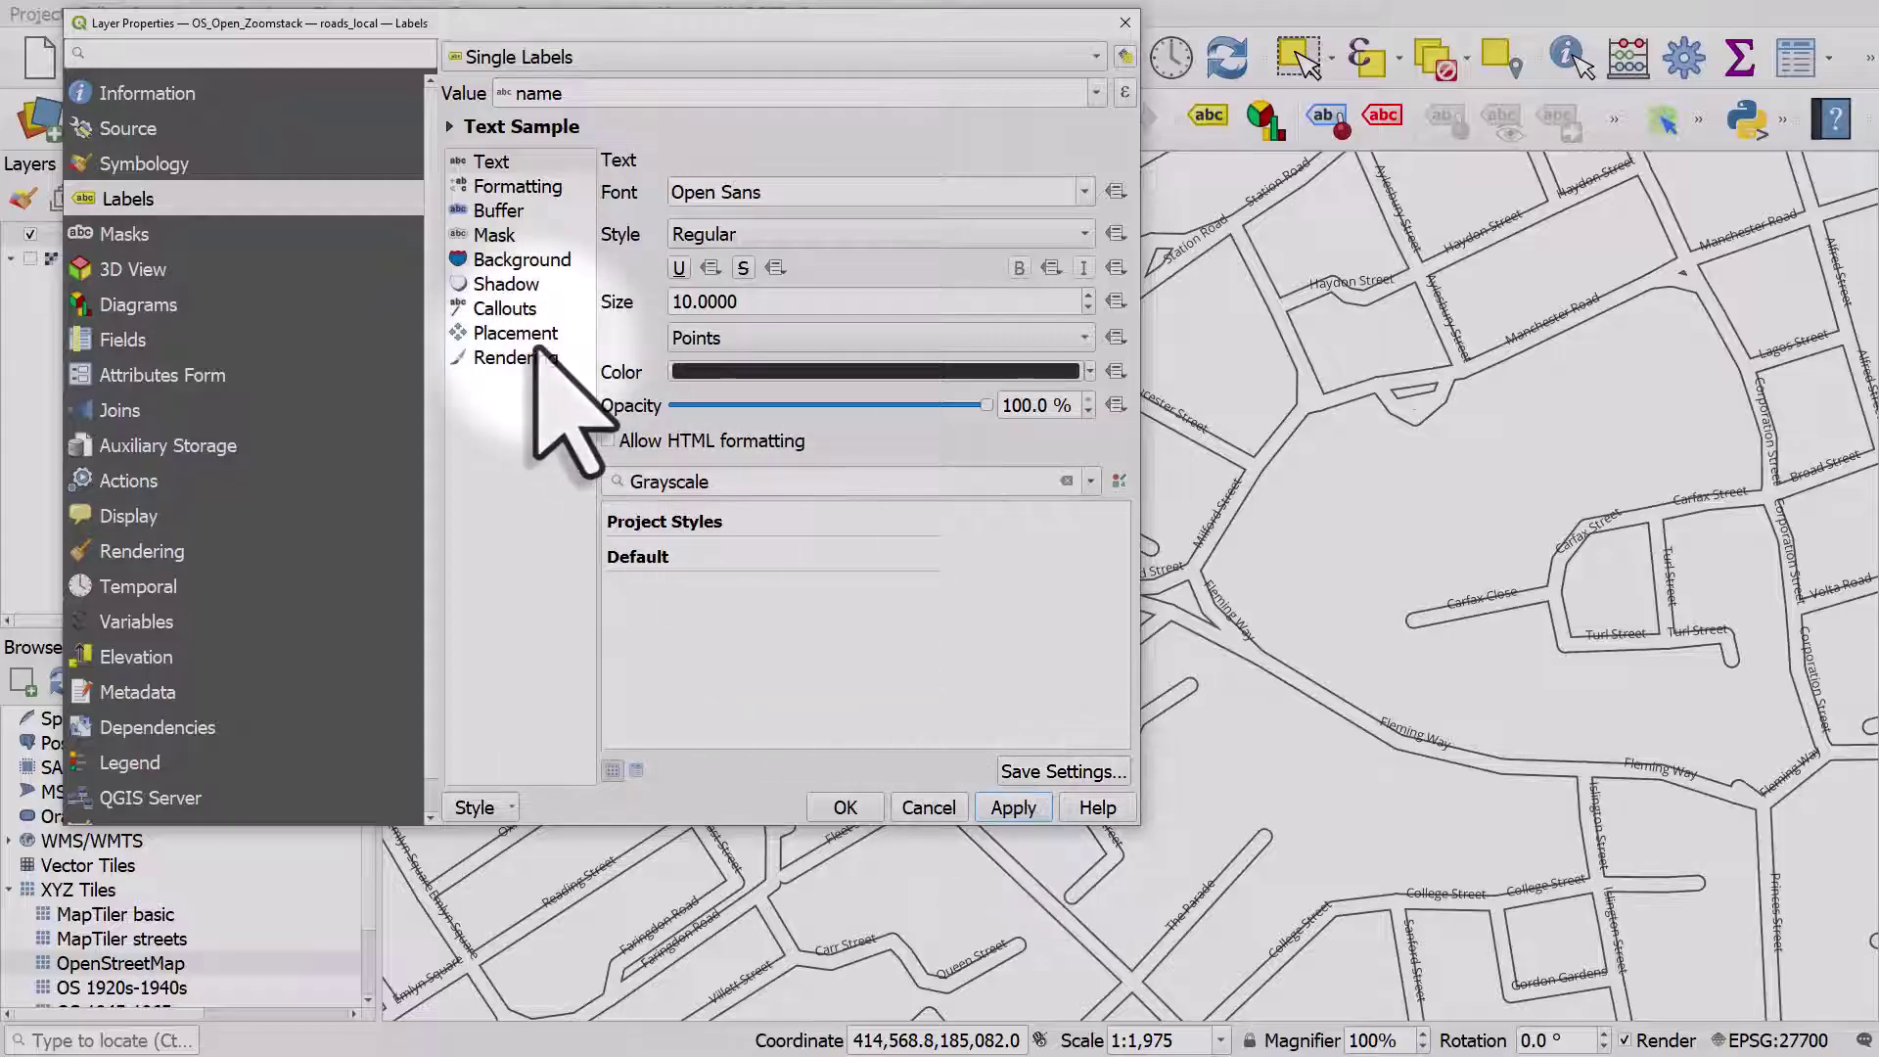
Set label placement to Curved, on the line rather than above it, and apply.
click(516, 334)
click(736, 305)
click(734, 332)
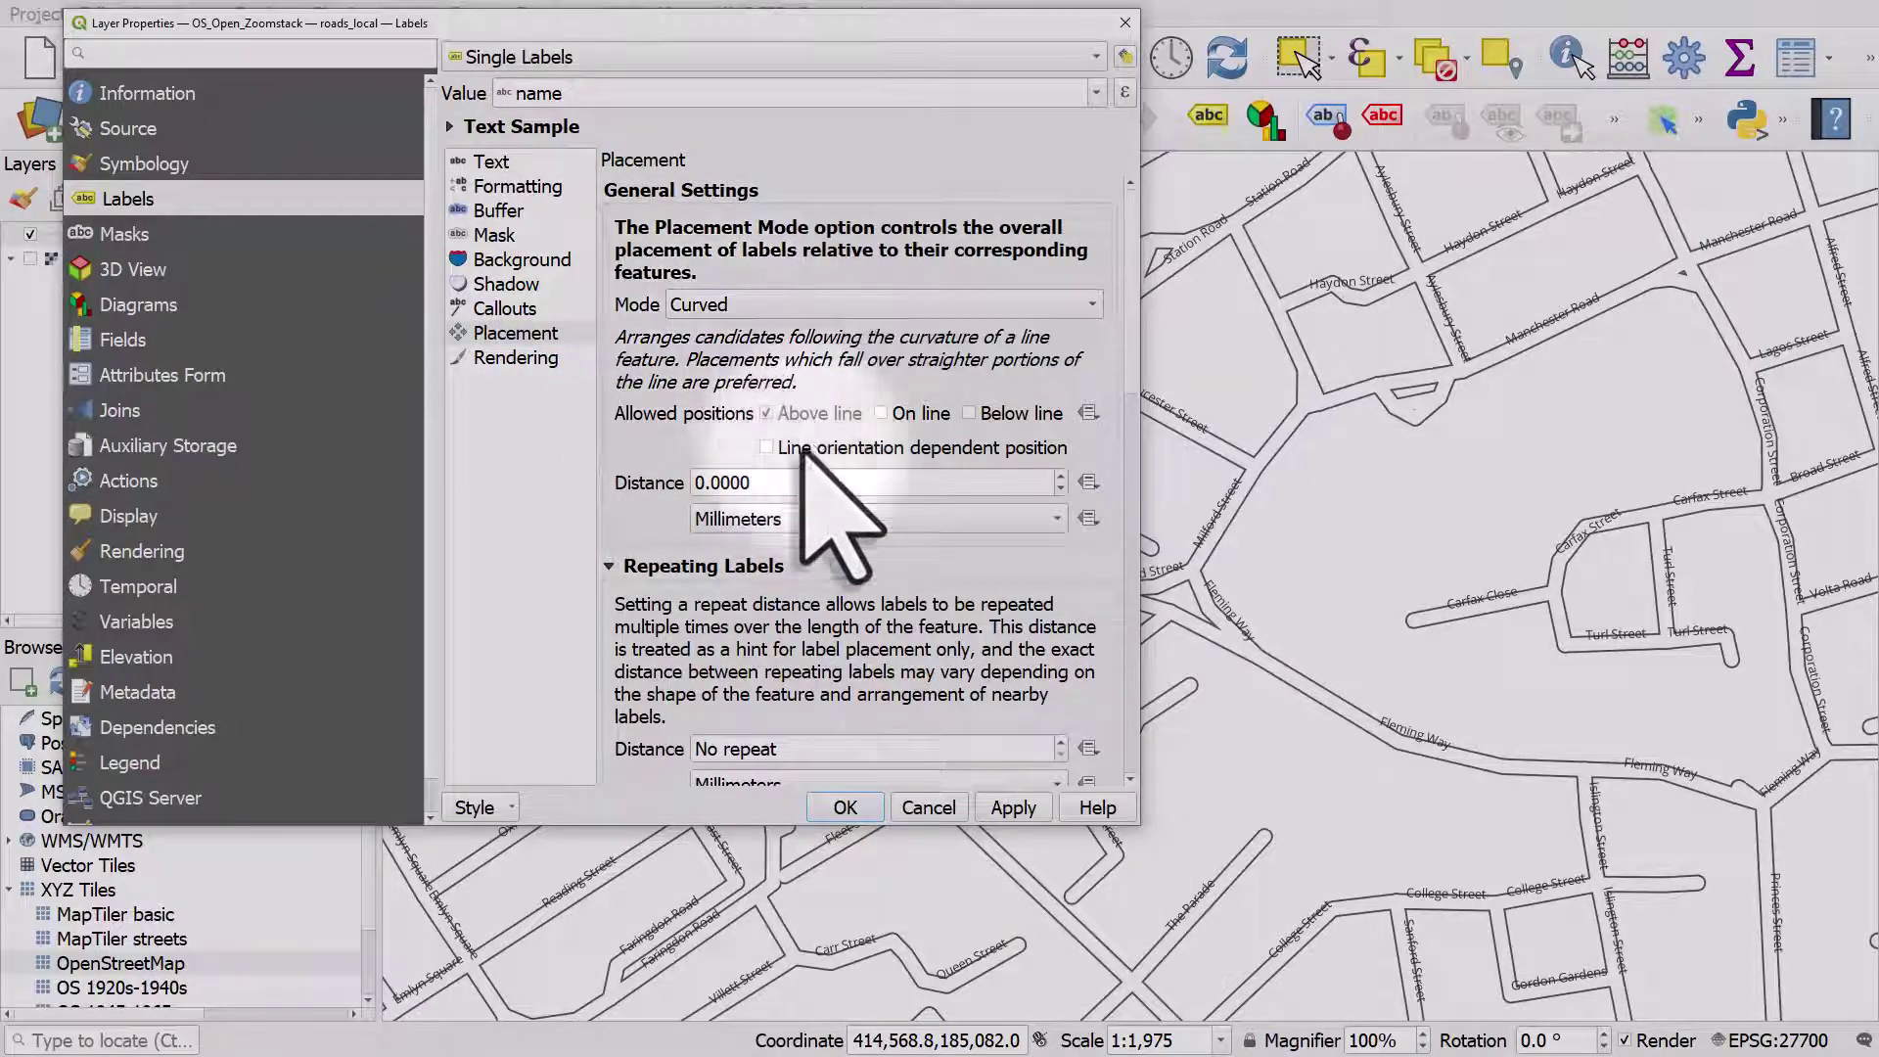
click(1014, 808)
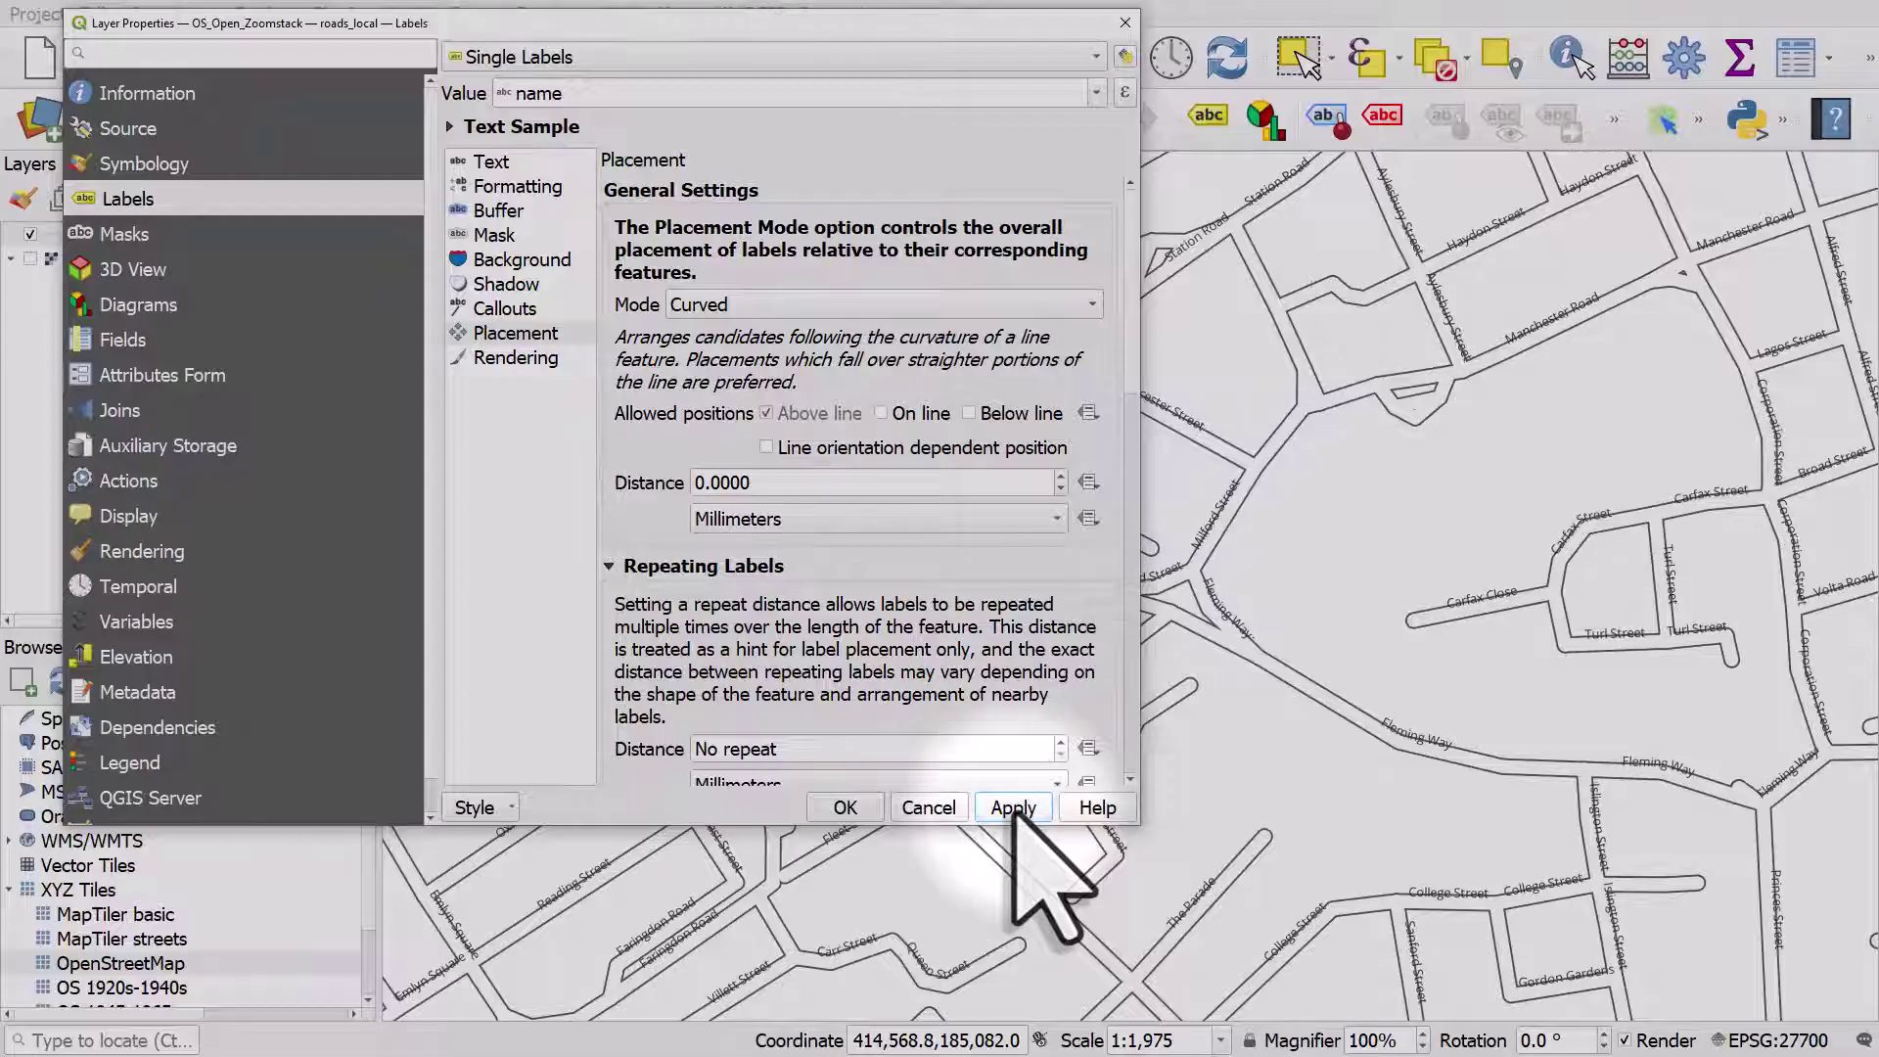
click(880, 414)
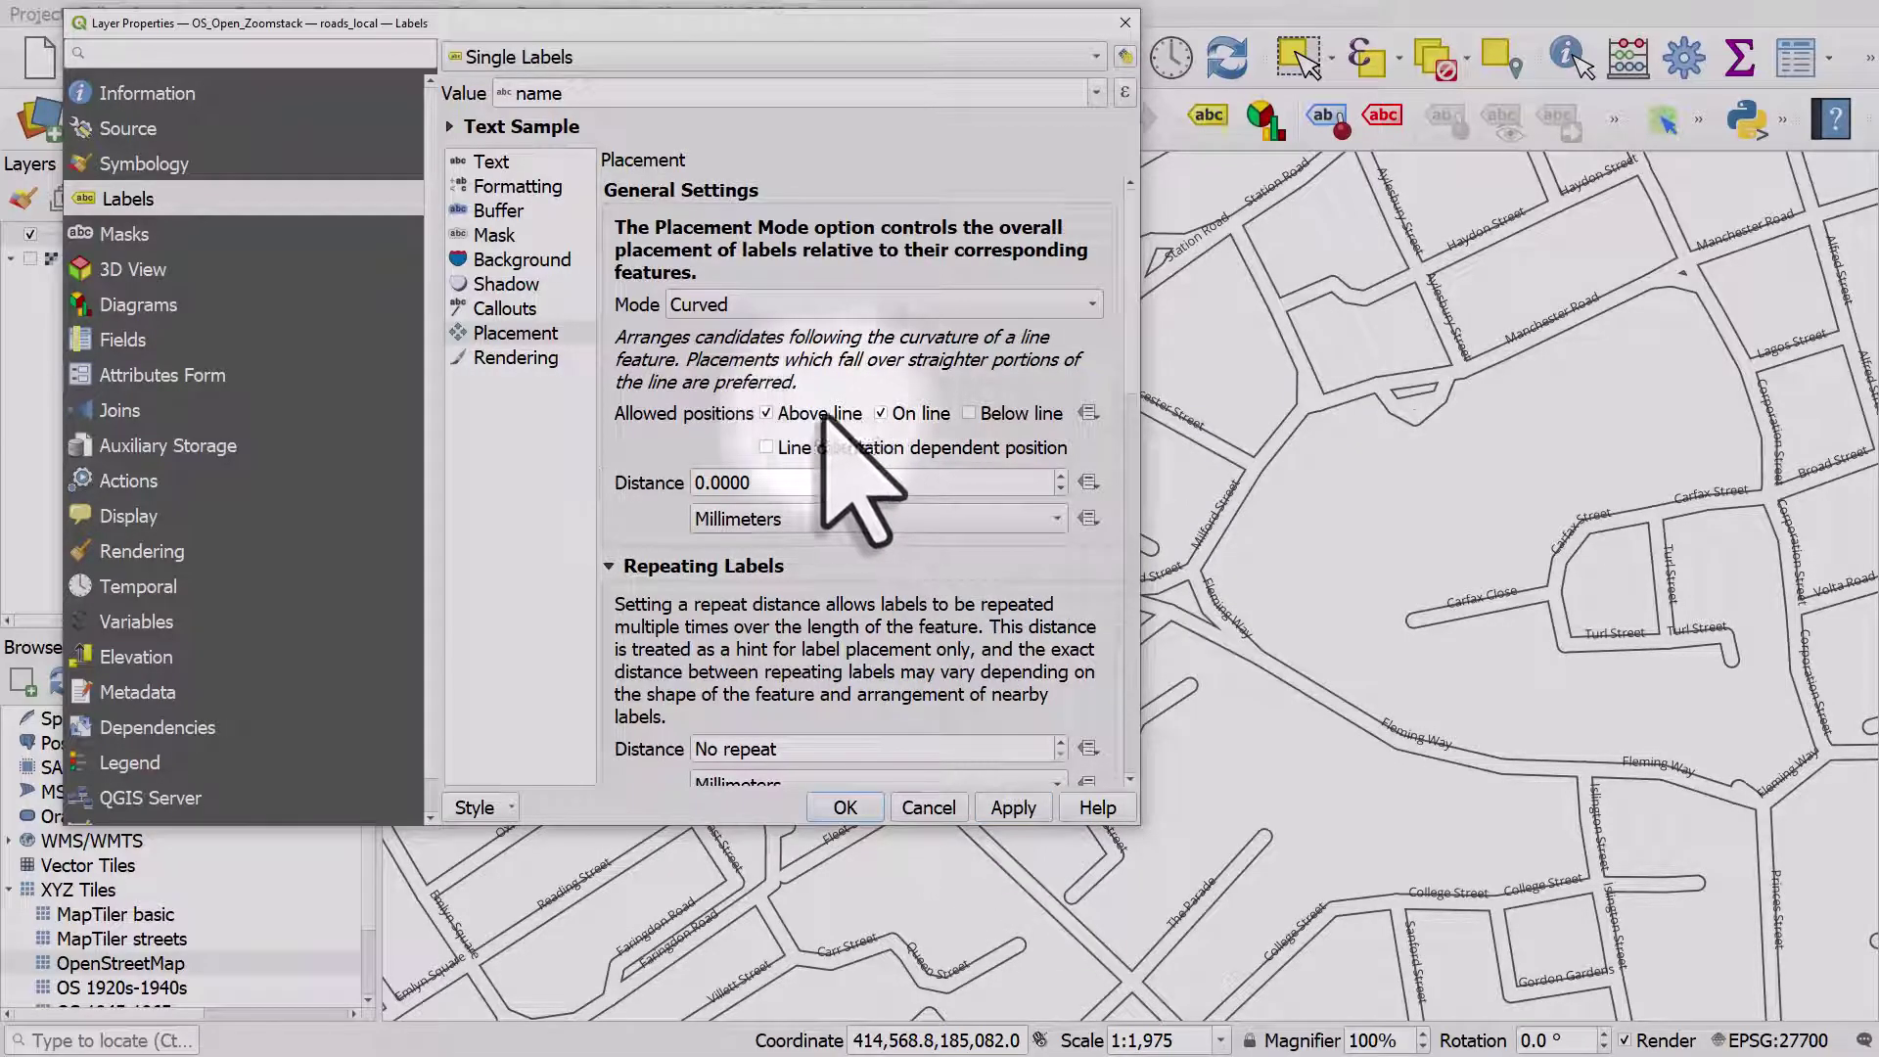
click(767, 414)
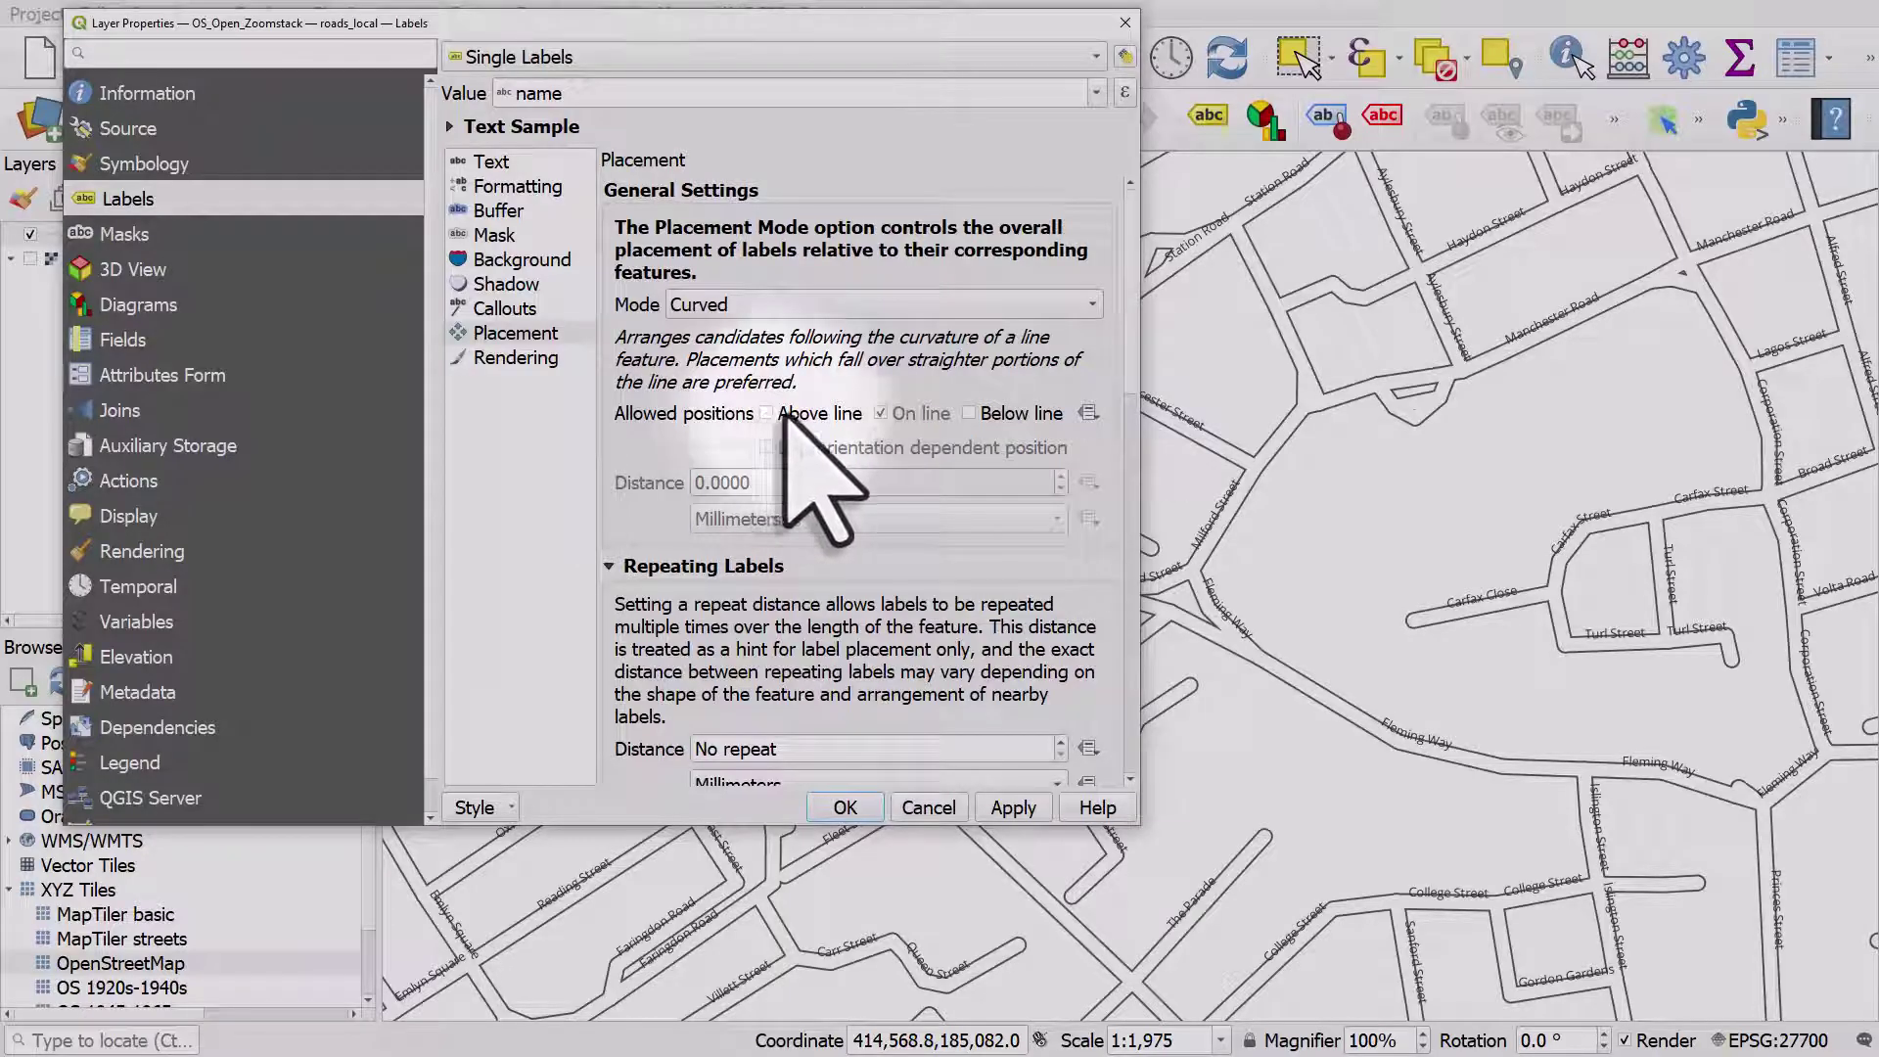
click(1035, 806)
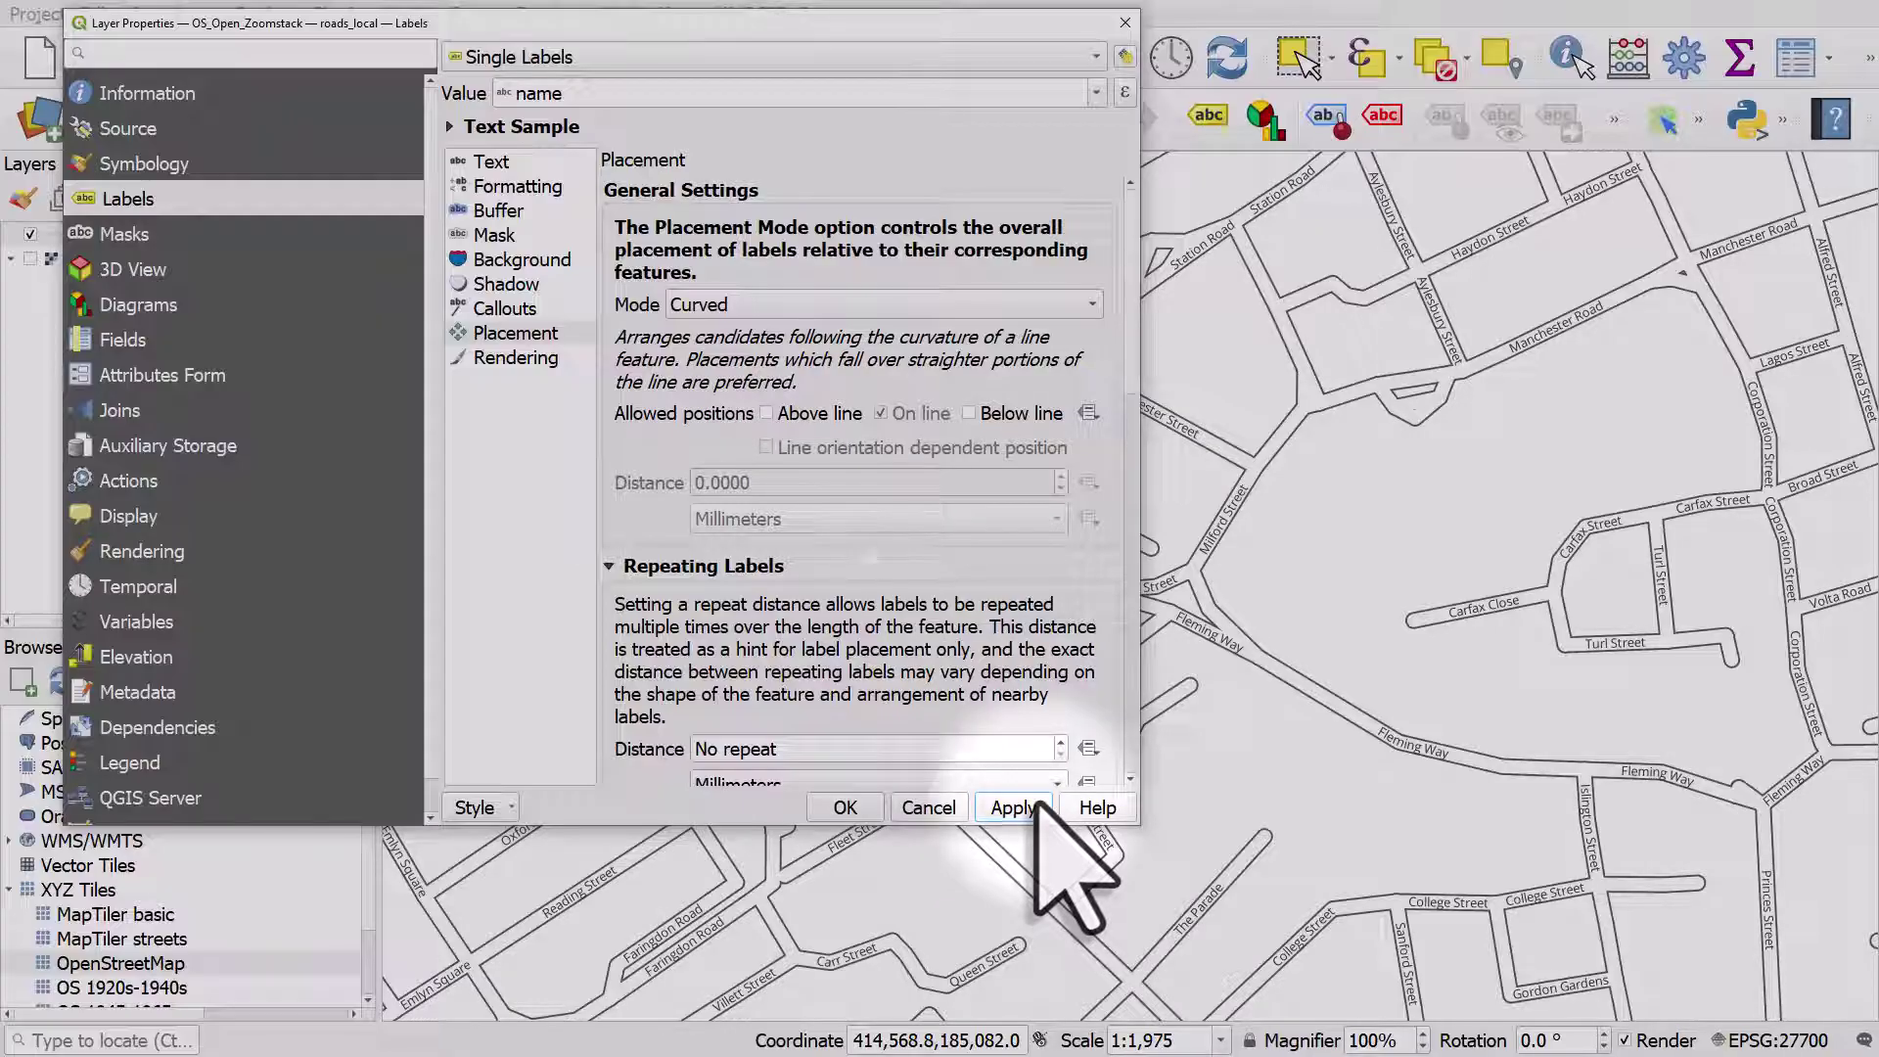
click(525, 187)
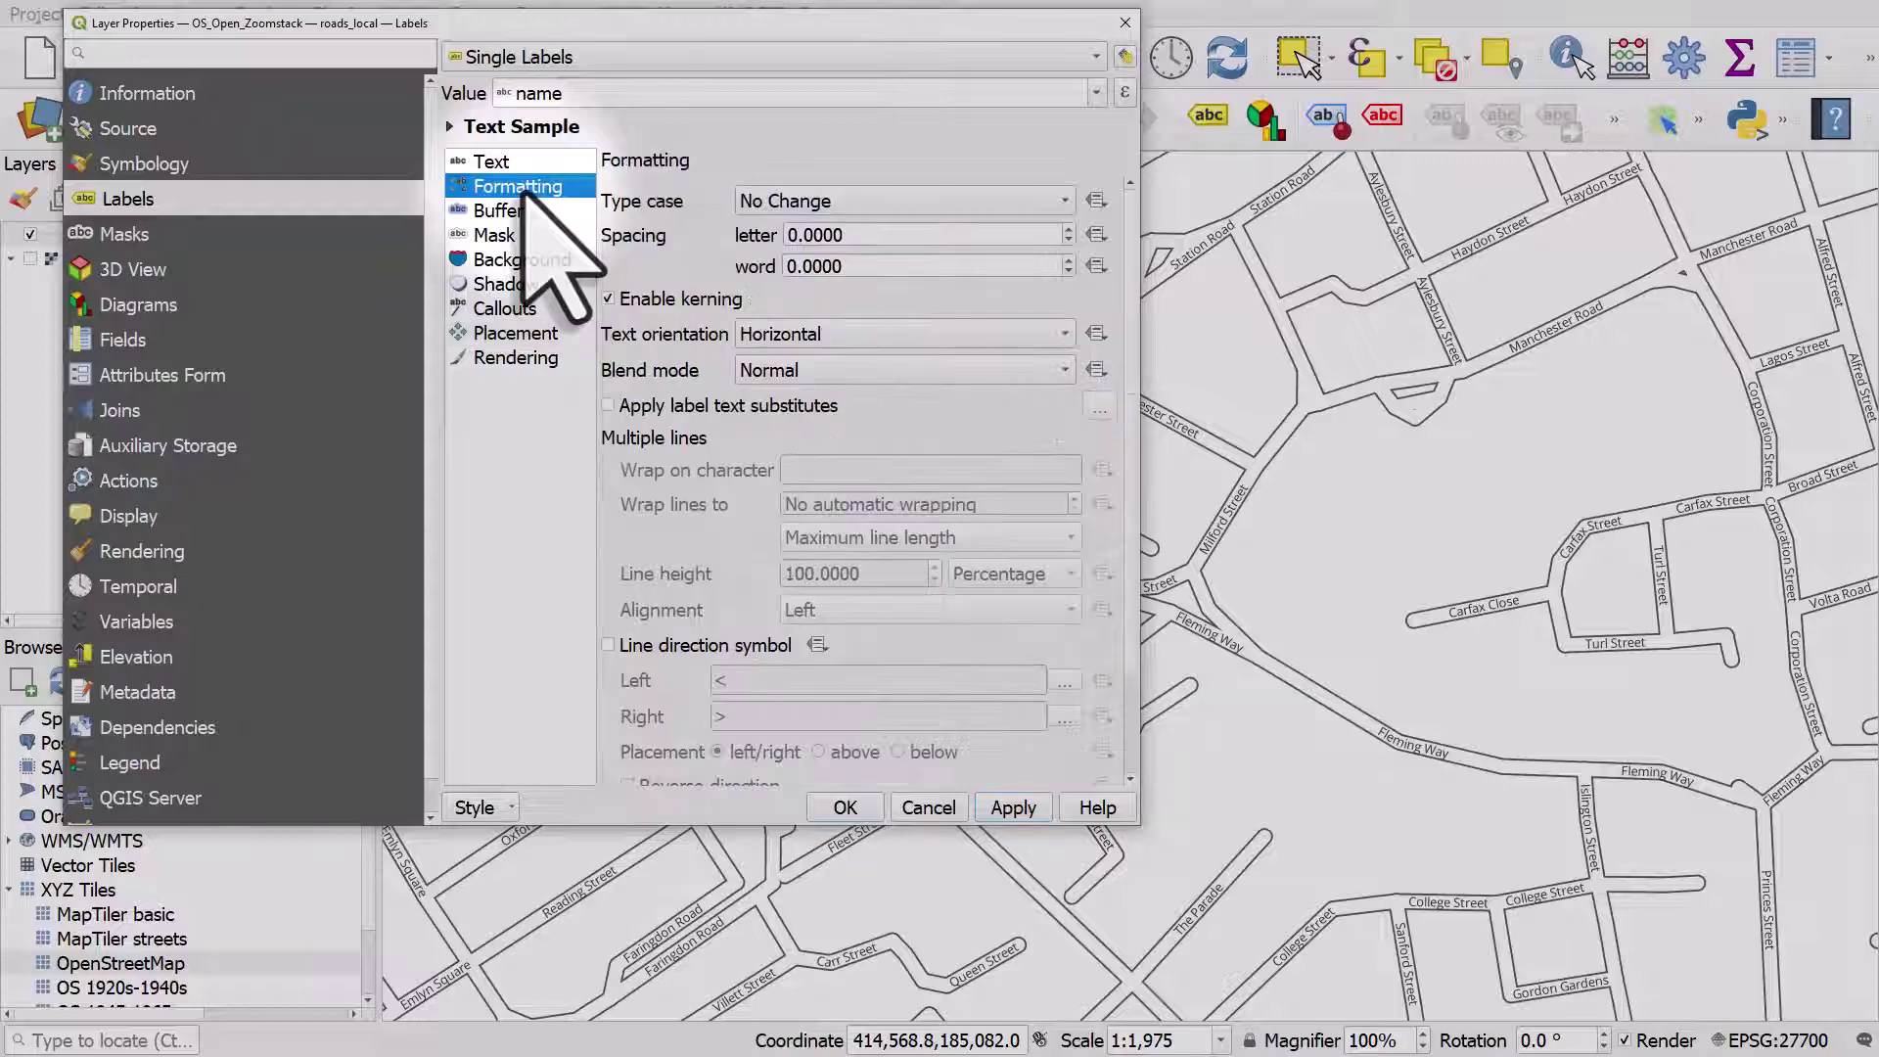
Set the label Type case to All Uppercase and apply it.
click(765, 201)
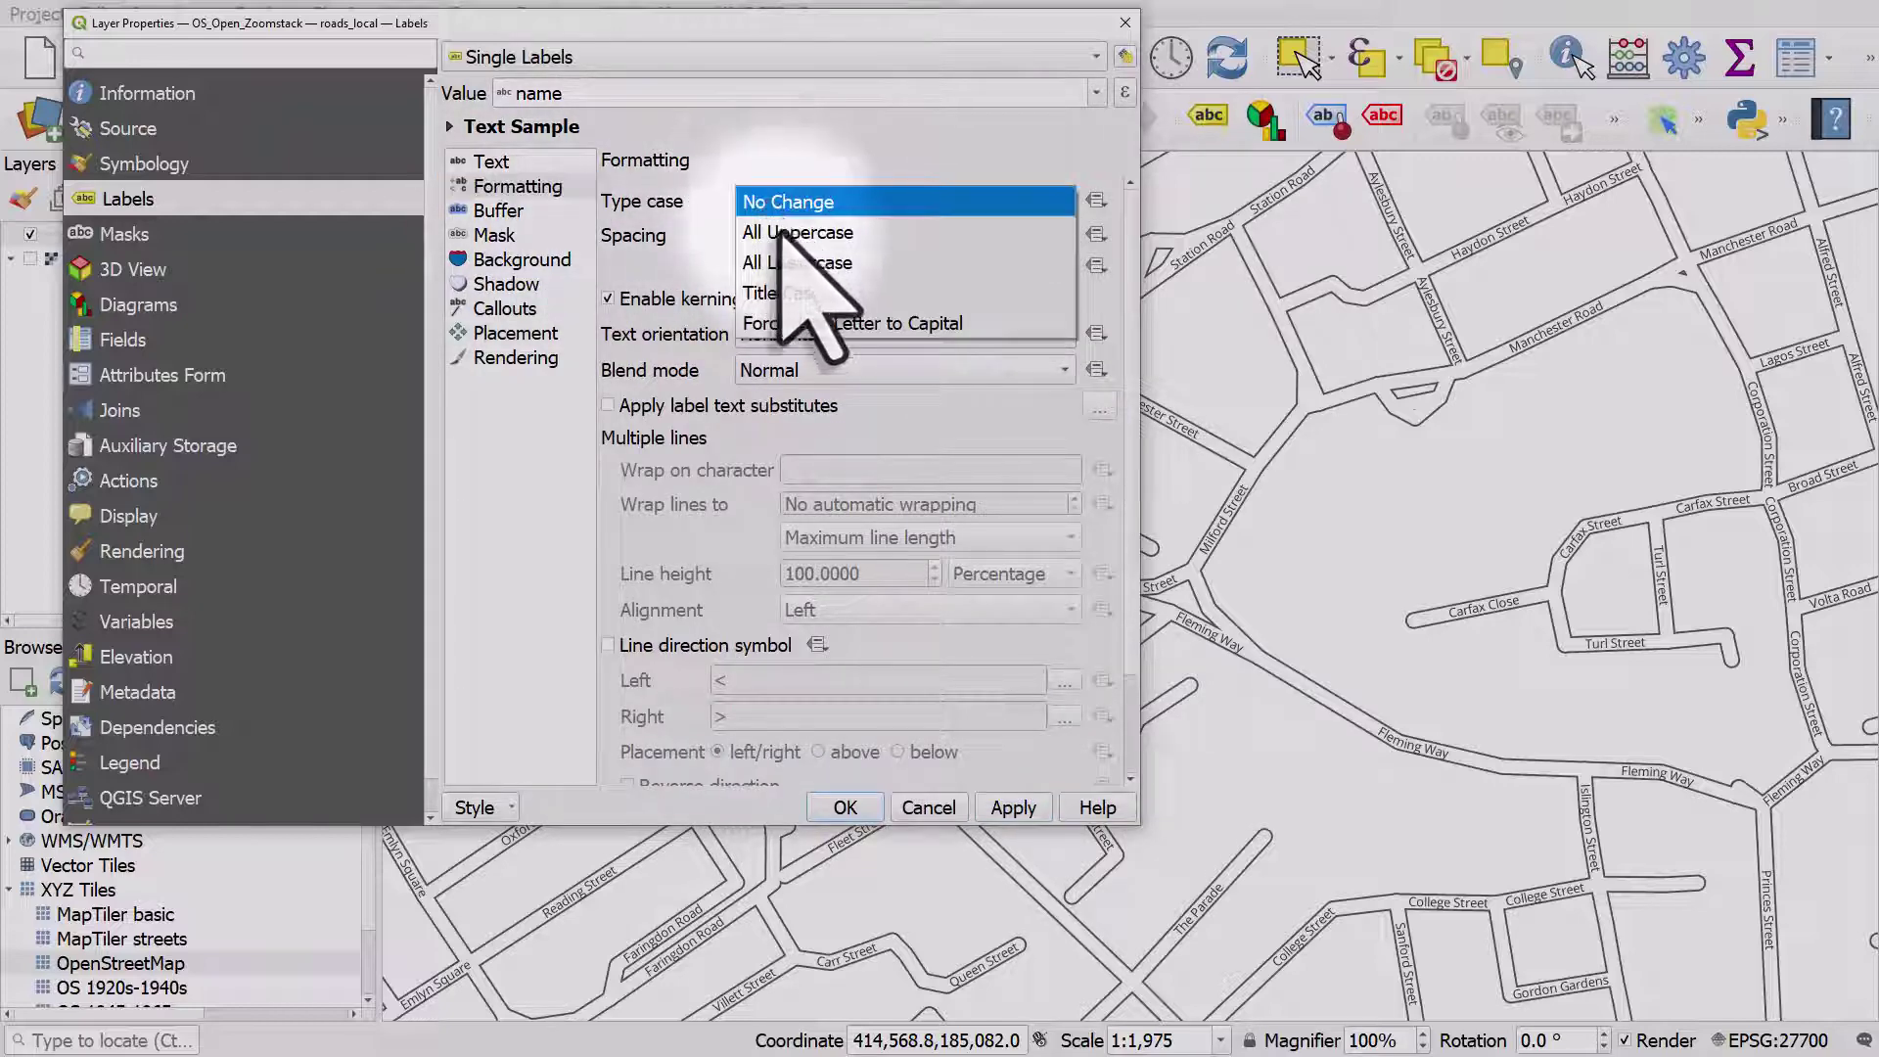
click(798, 232)
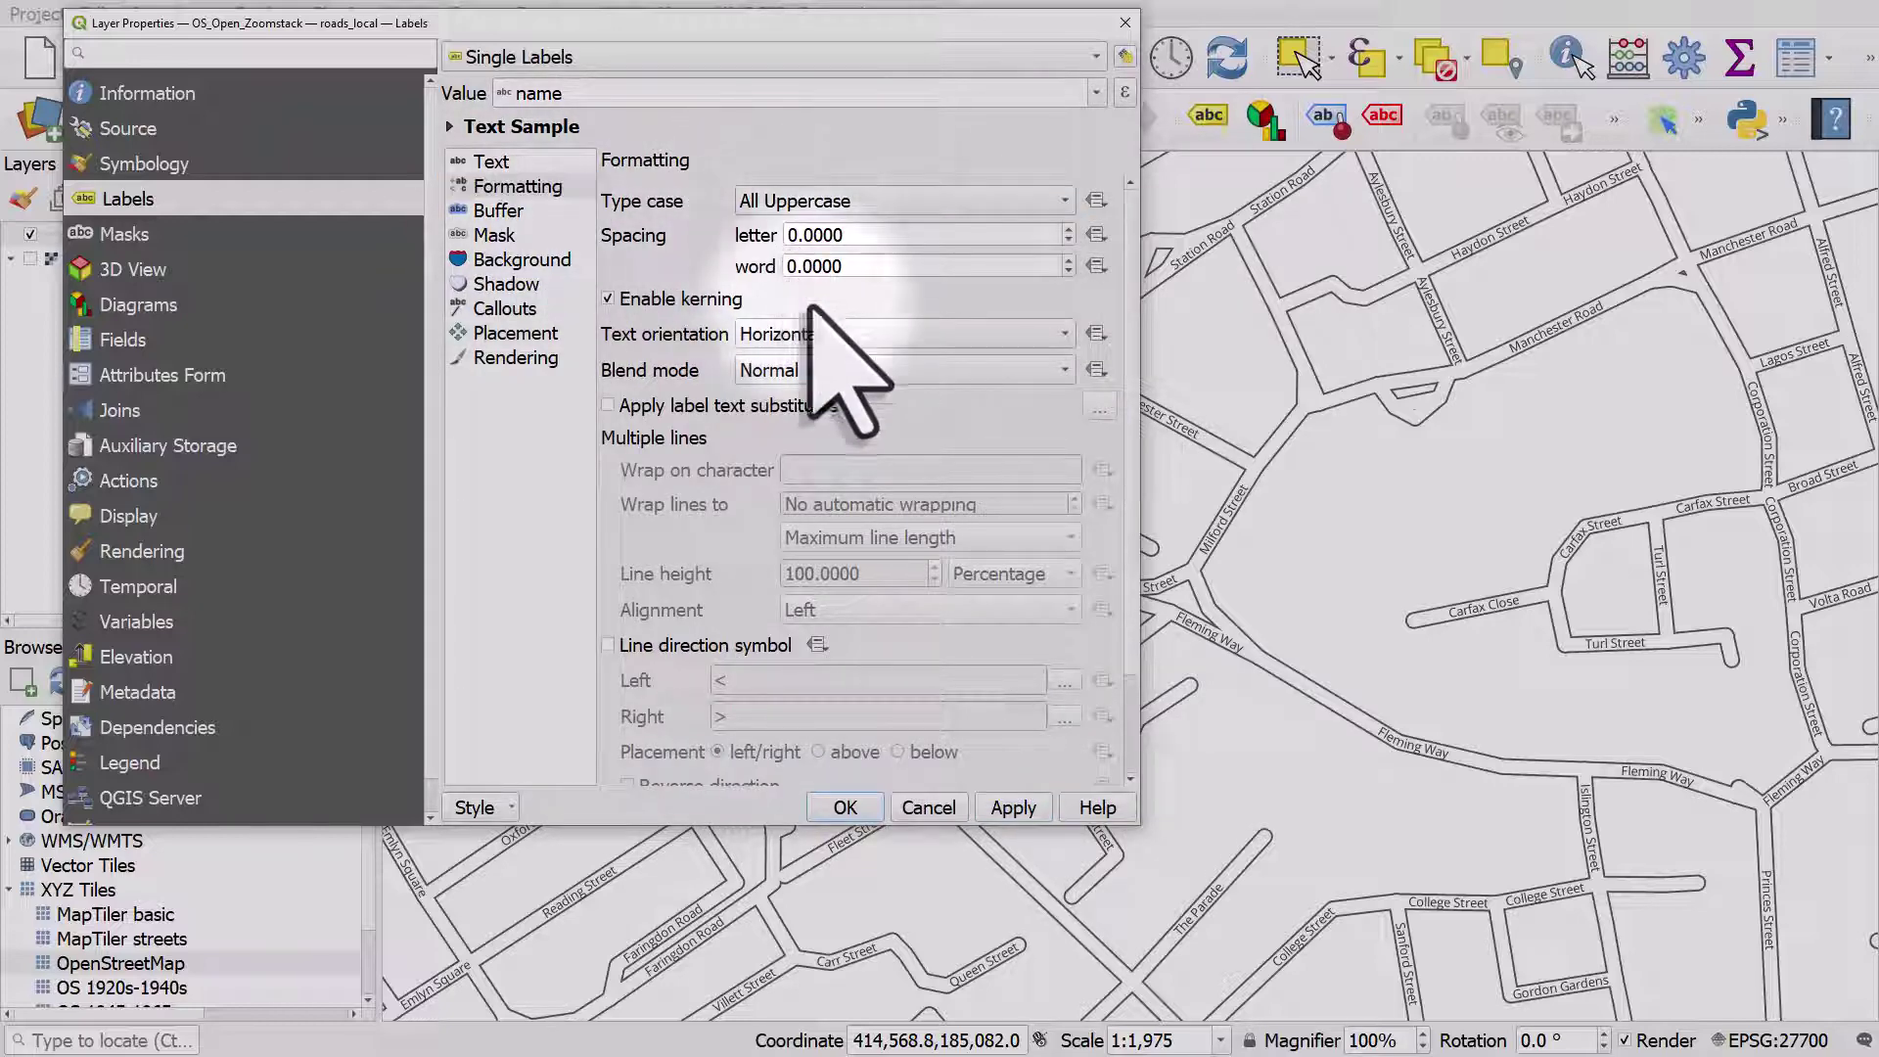
click(1014, 809)
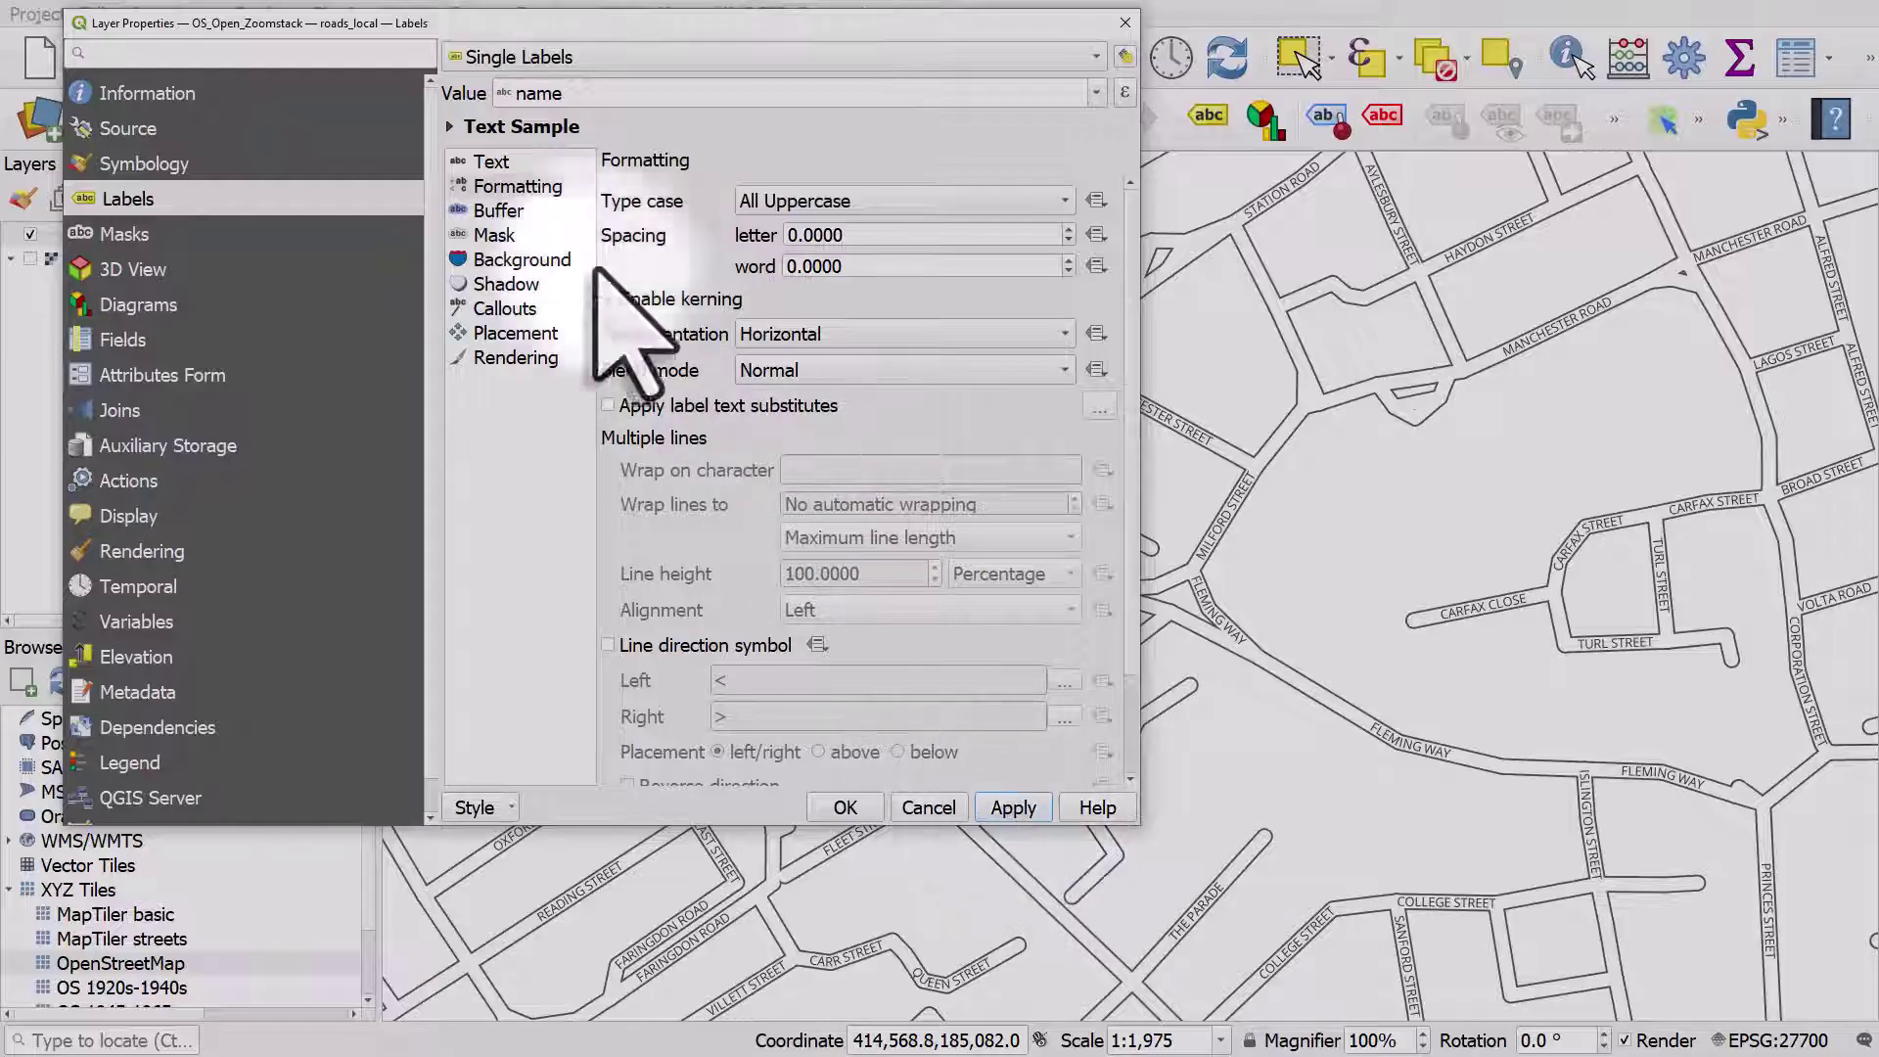
click(519, 164)
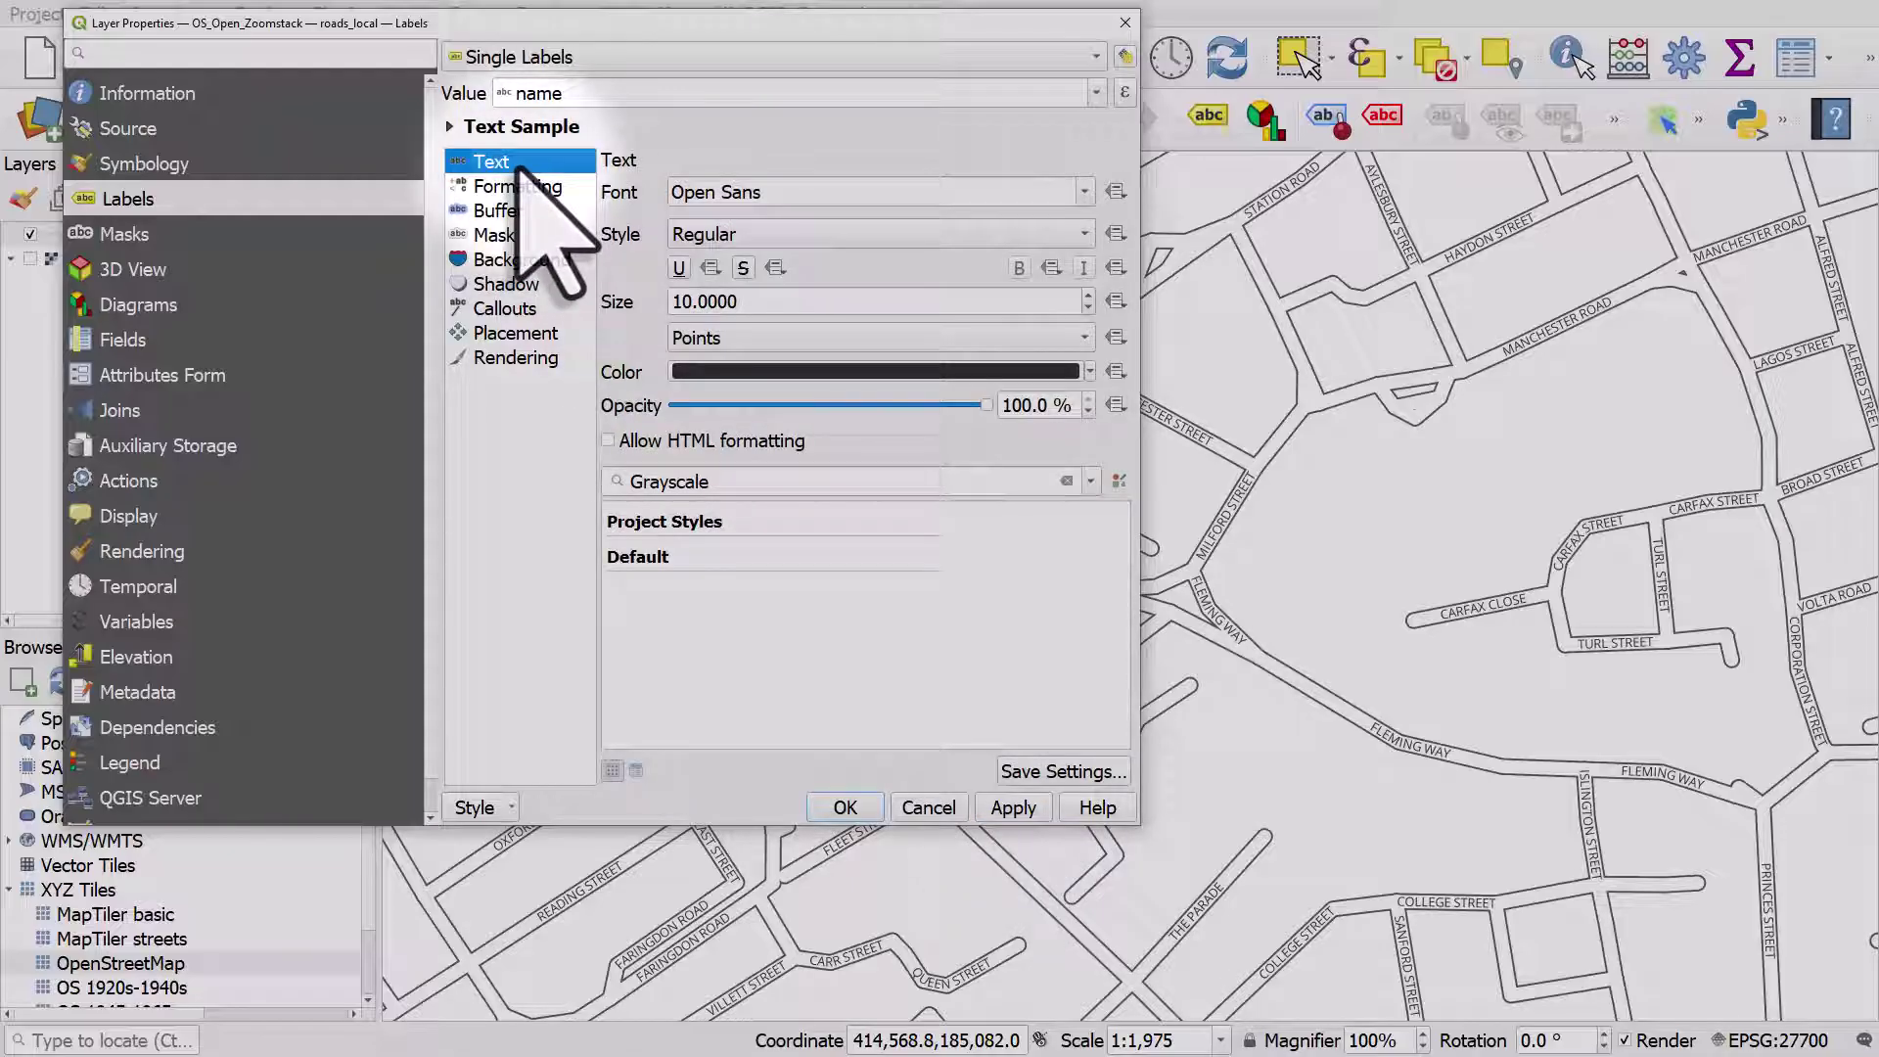
Set the label size to 6 in Meters at Scale, apply, and close with OK.
click(697, 339)
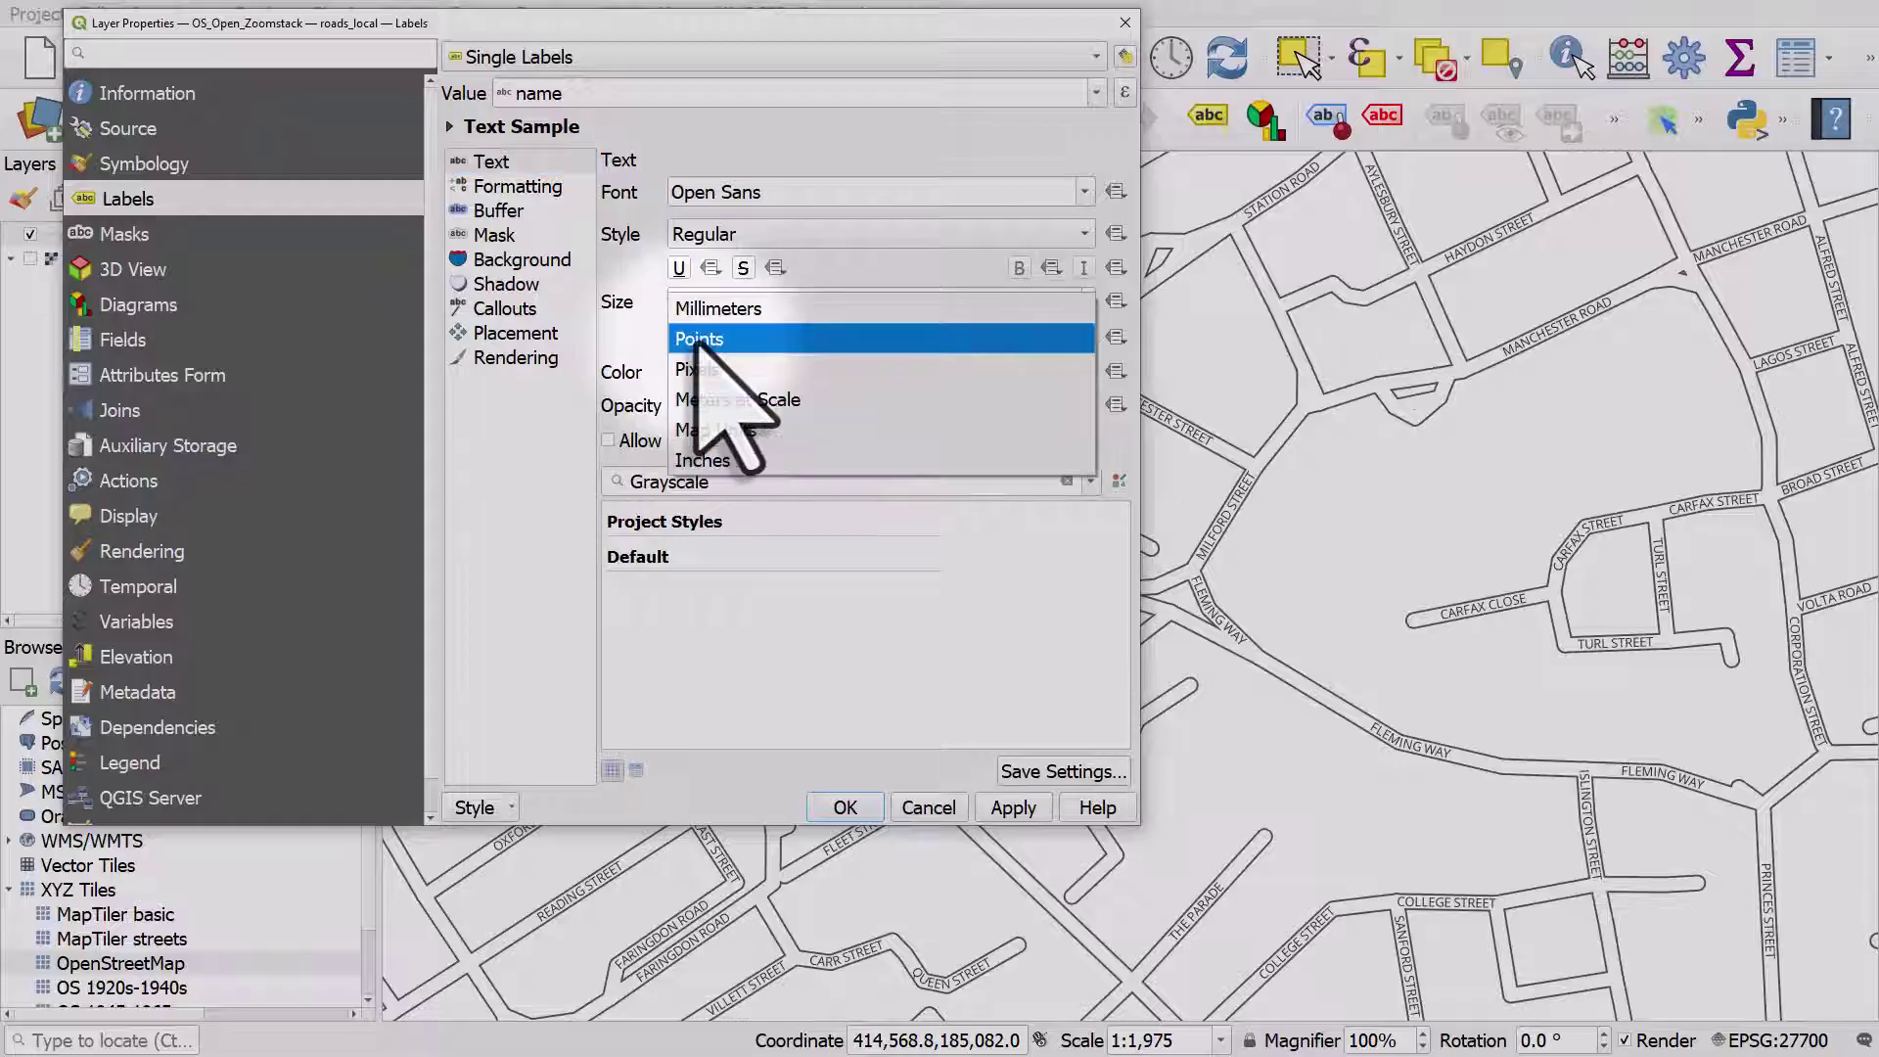
click(736, 399)
drag(739, 302, 671, 303)
text(6)
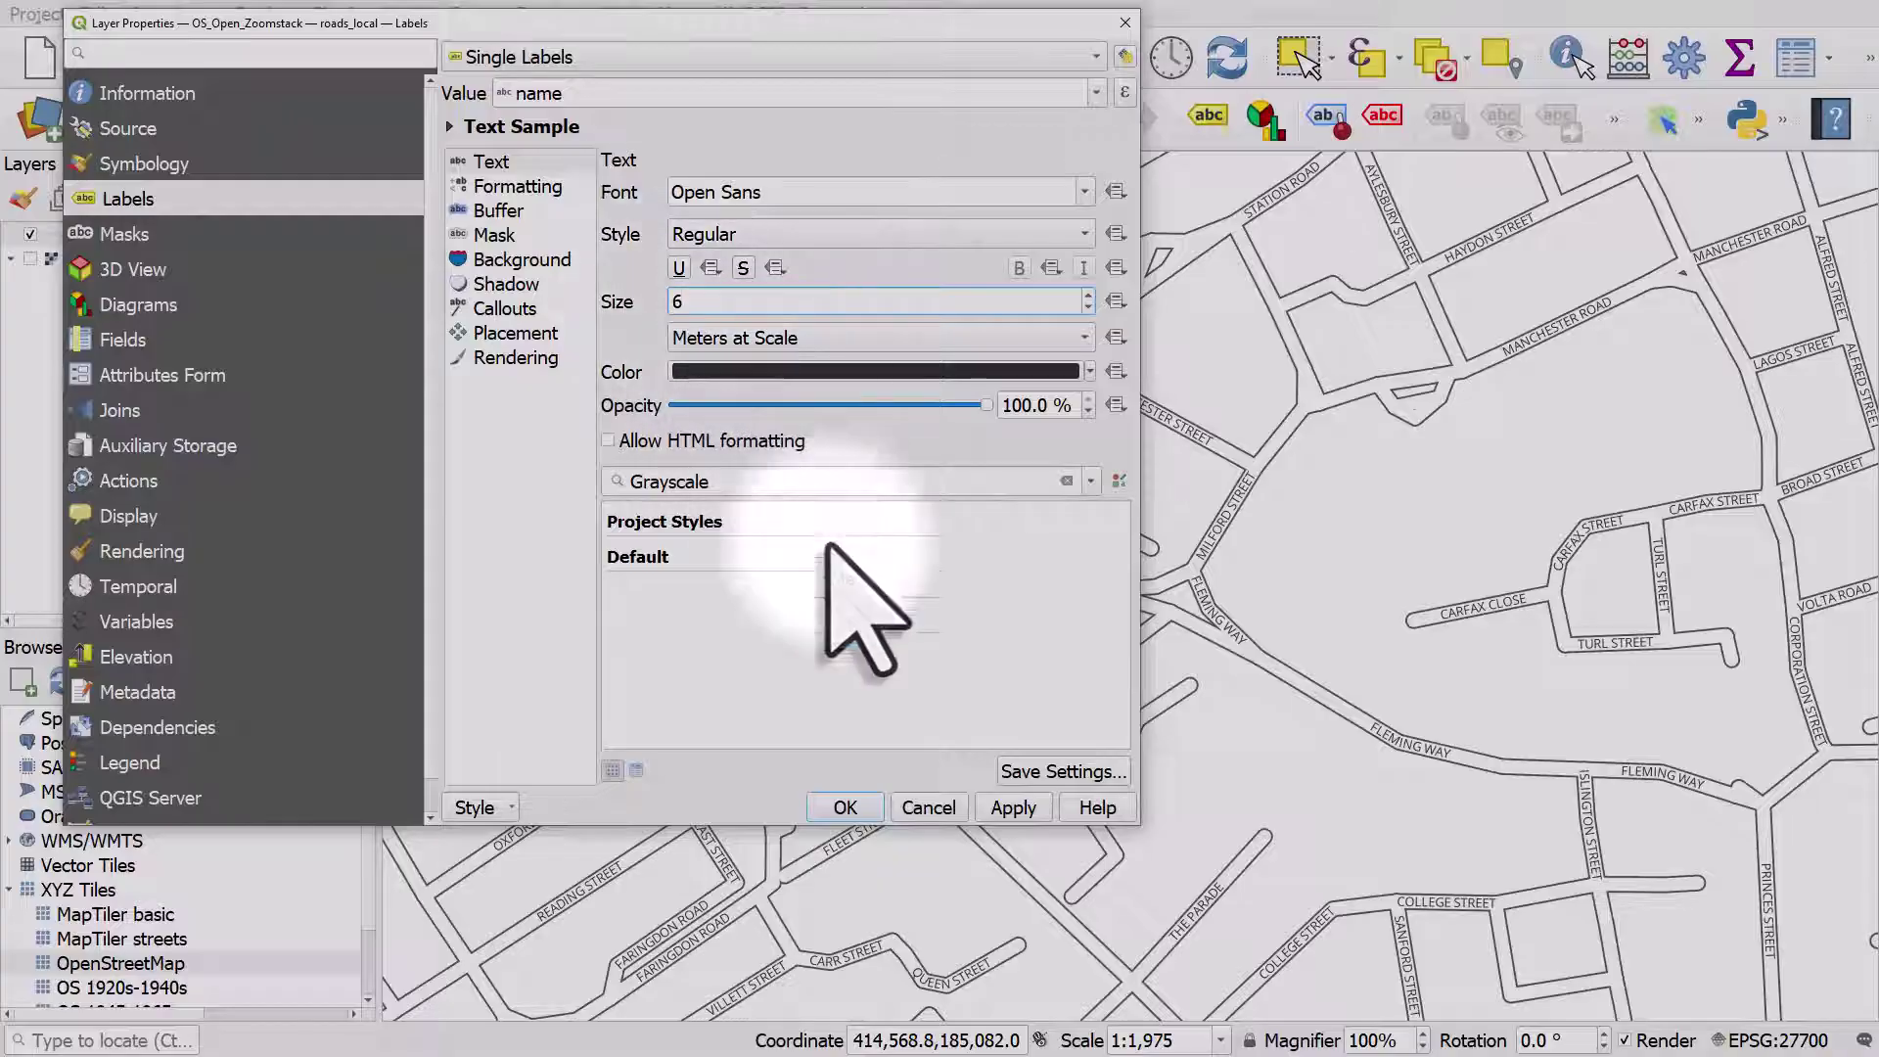
click(1013, 808)
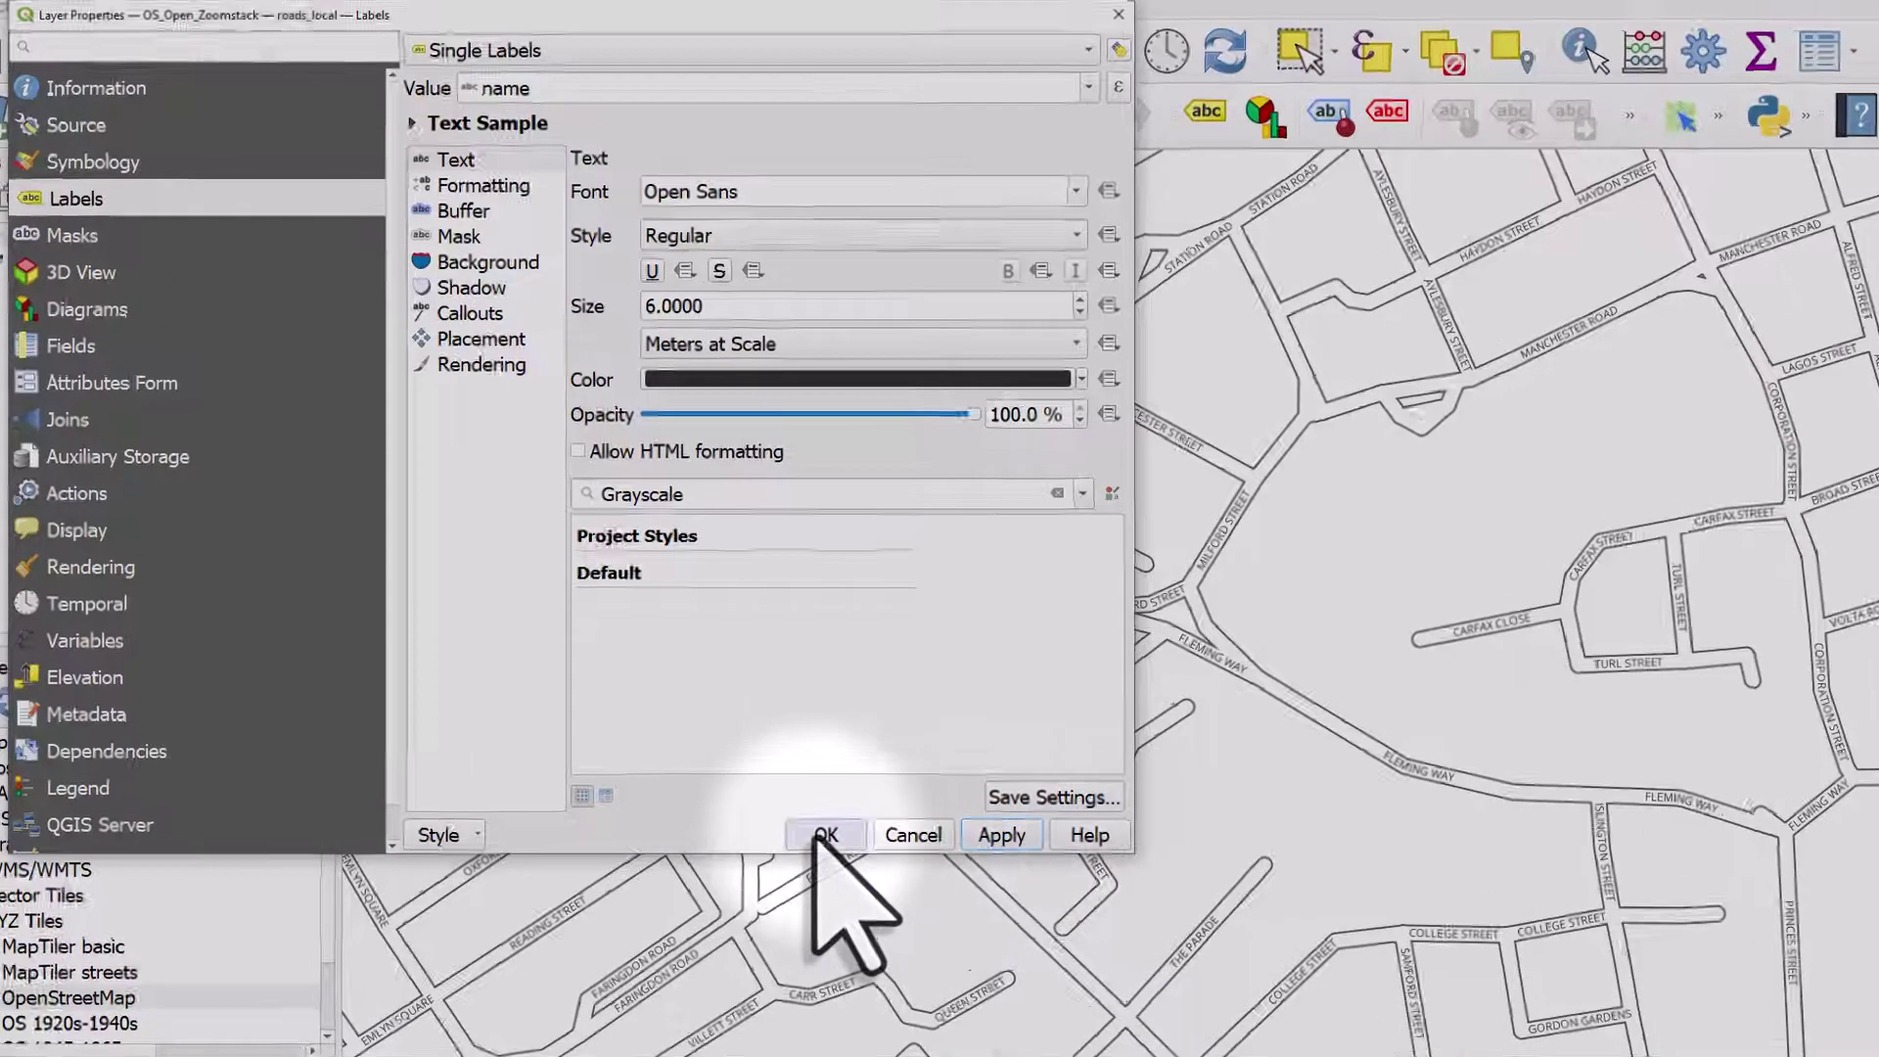
click(845, 809)
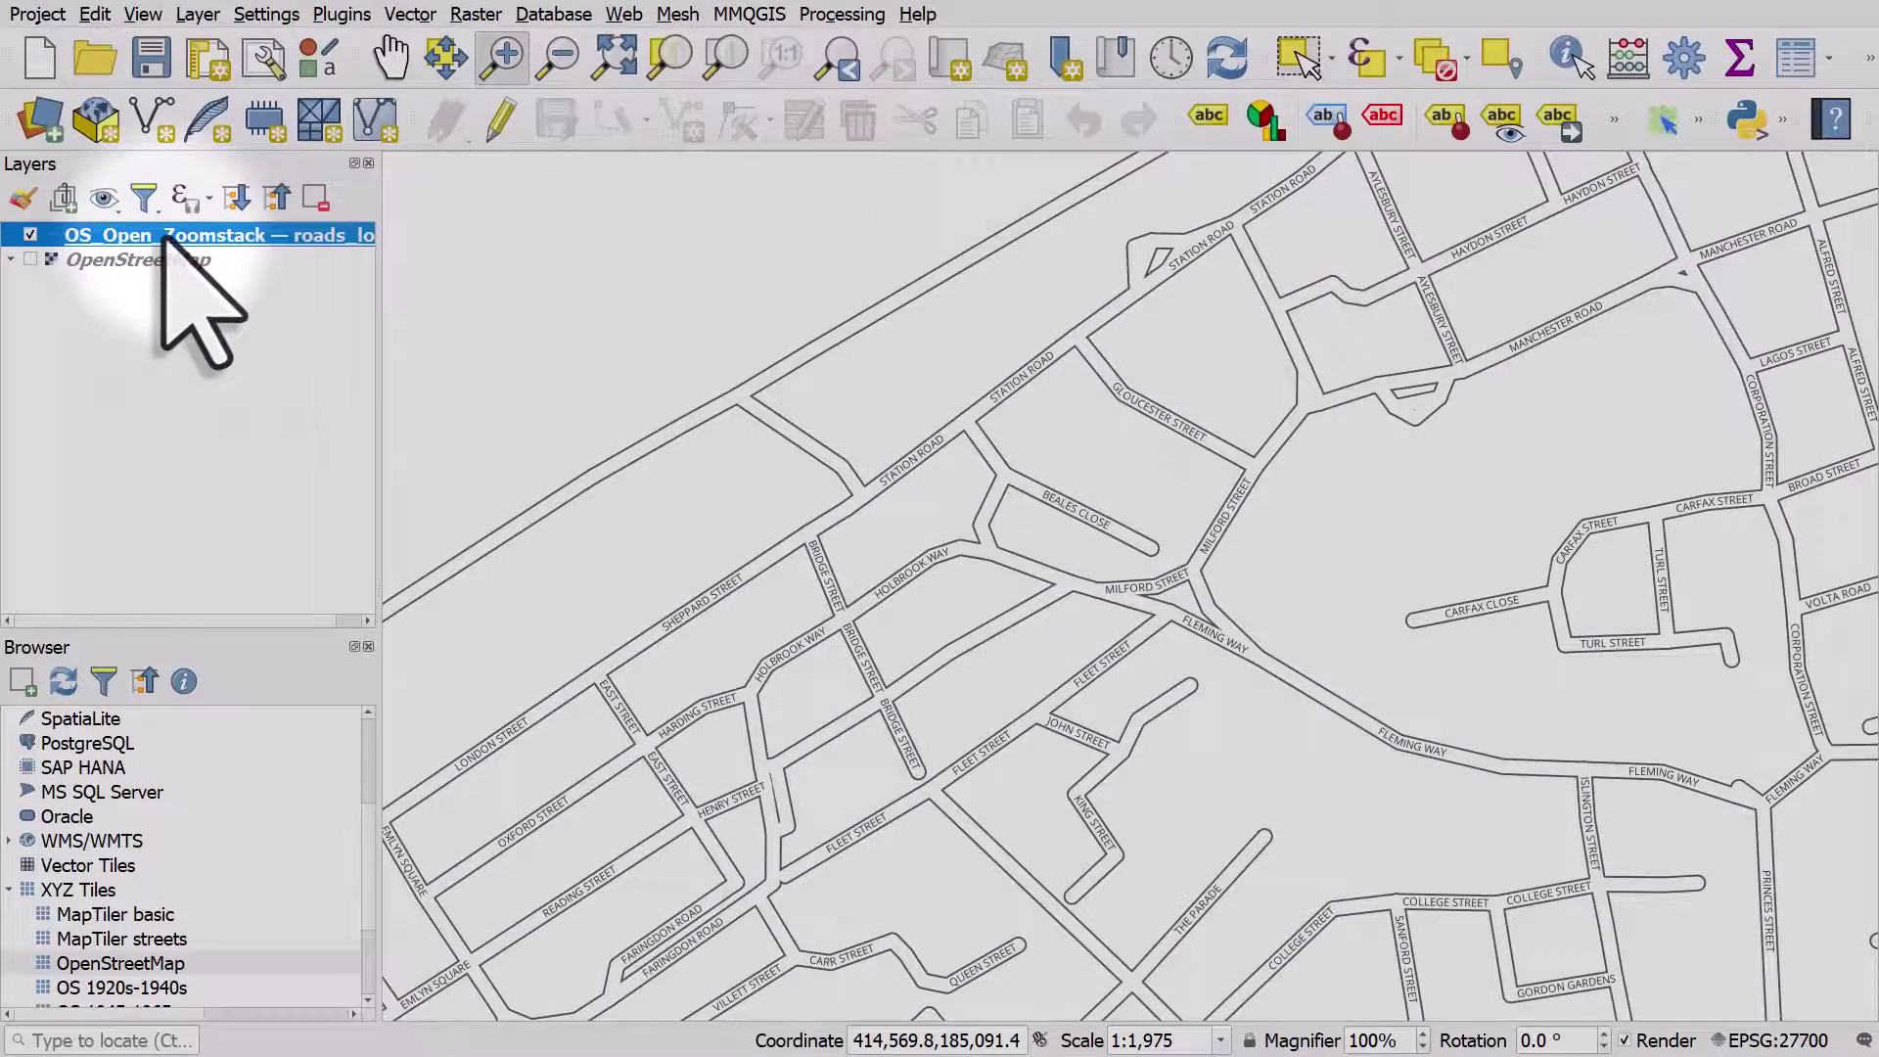
Tick 'Merge connected lines to avoid duplicate labels' in label Rendering, apply, and close with OK.
double_click(165, 238)
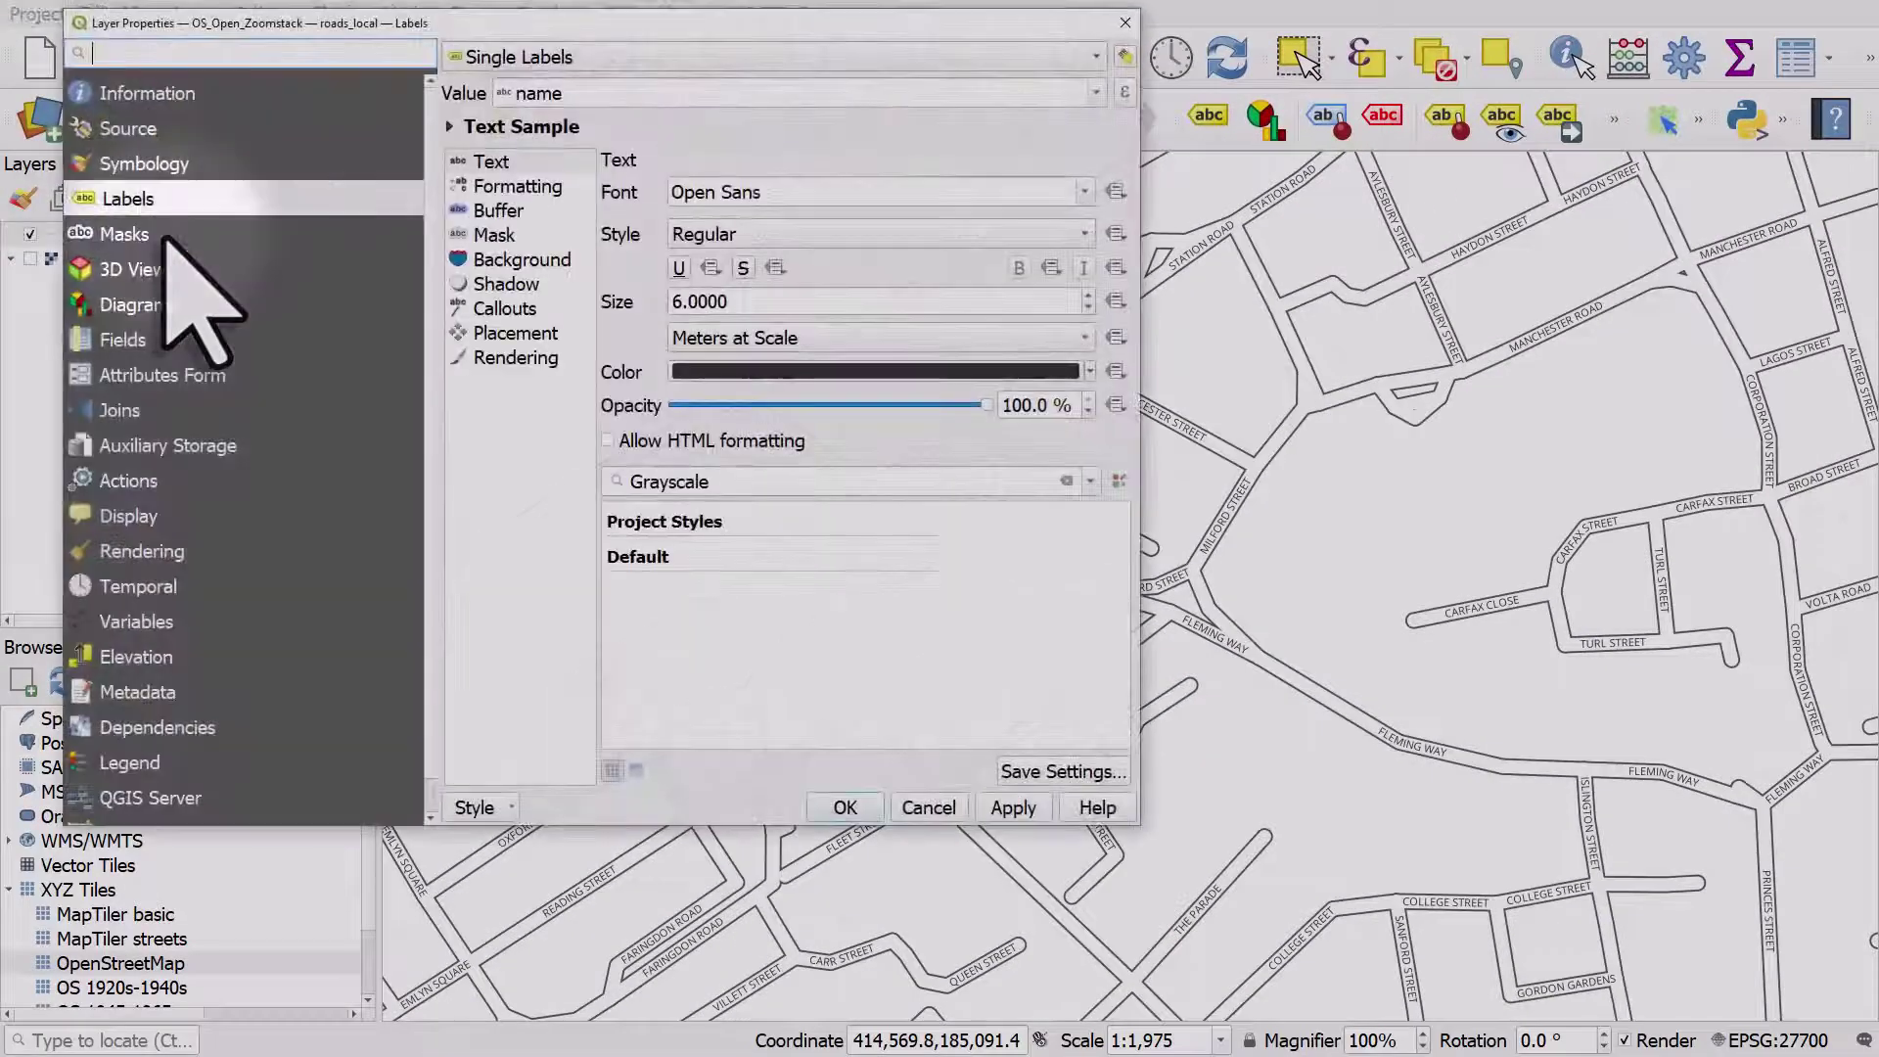
drag(821, 35, 758, 34)
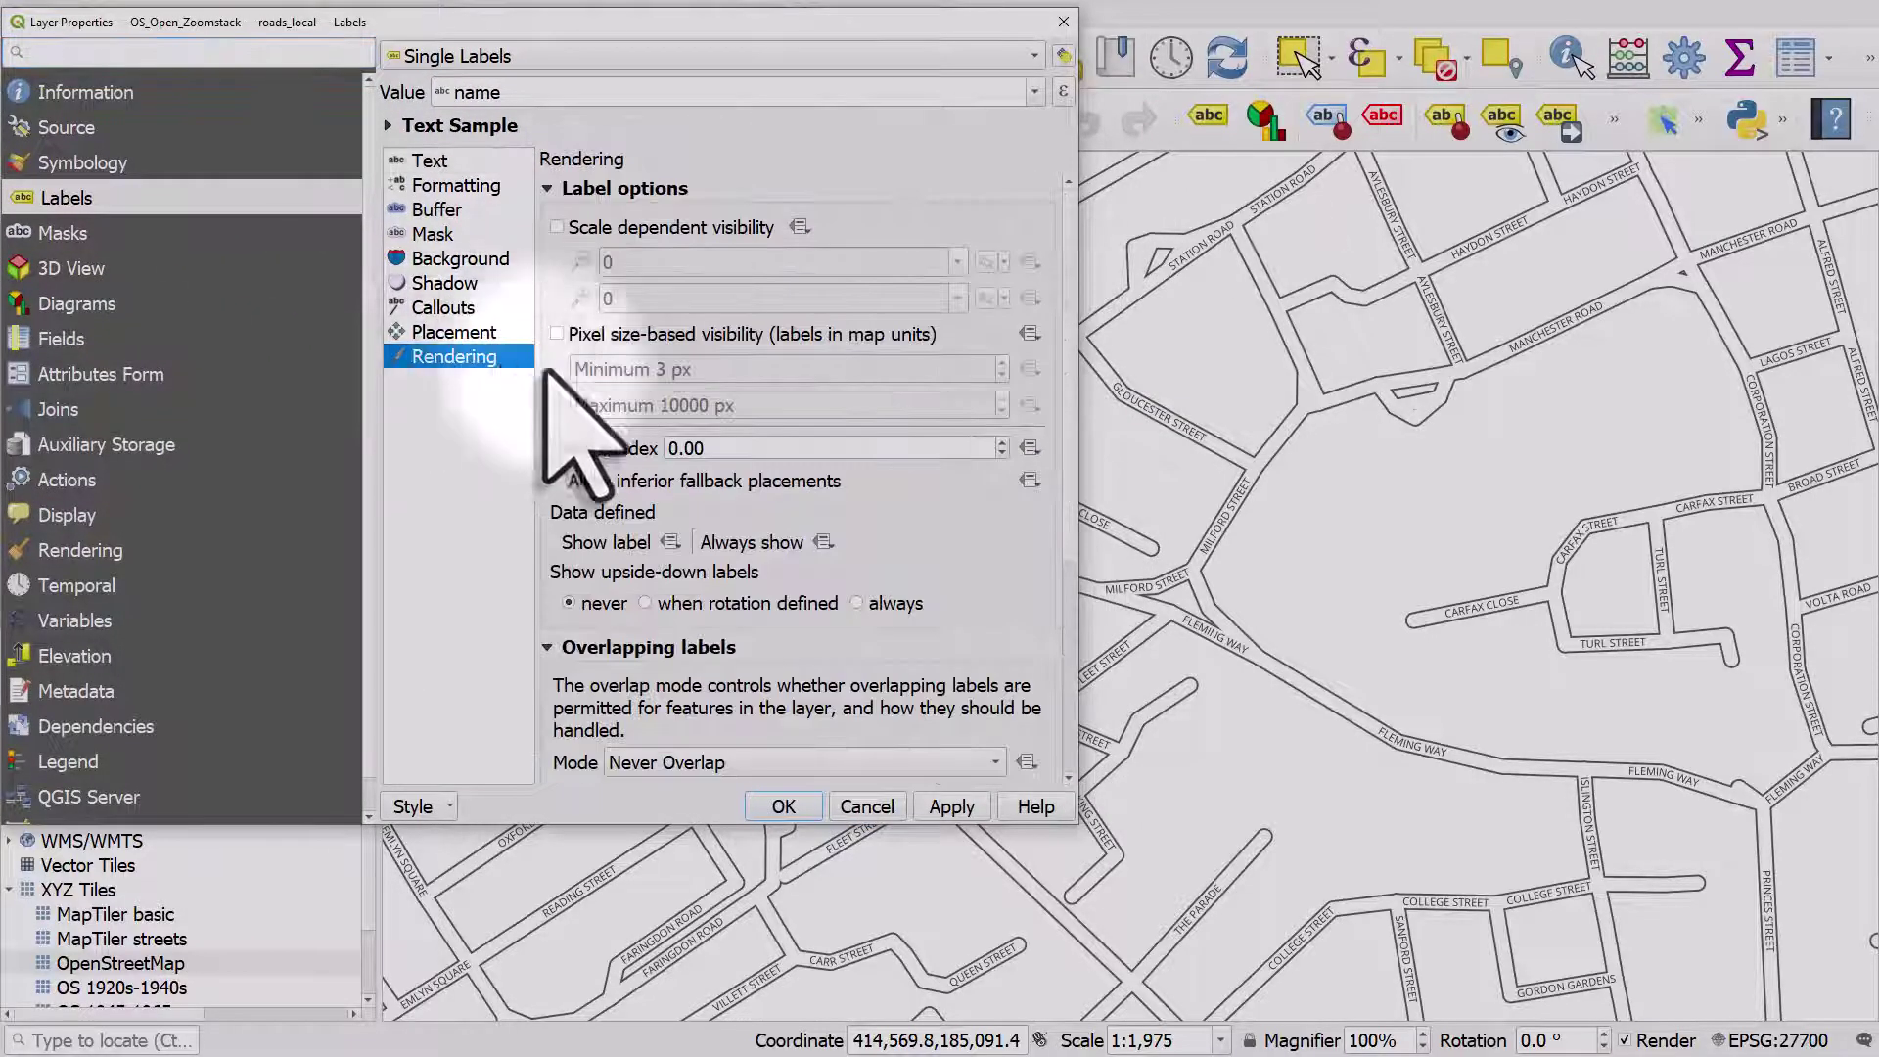
scroll(1066, 455, down, 5)
scroll(1077, 629, down, 1)
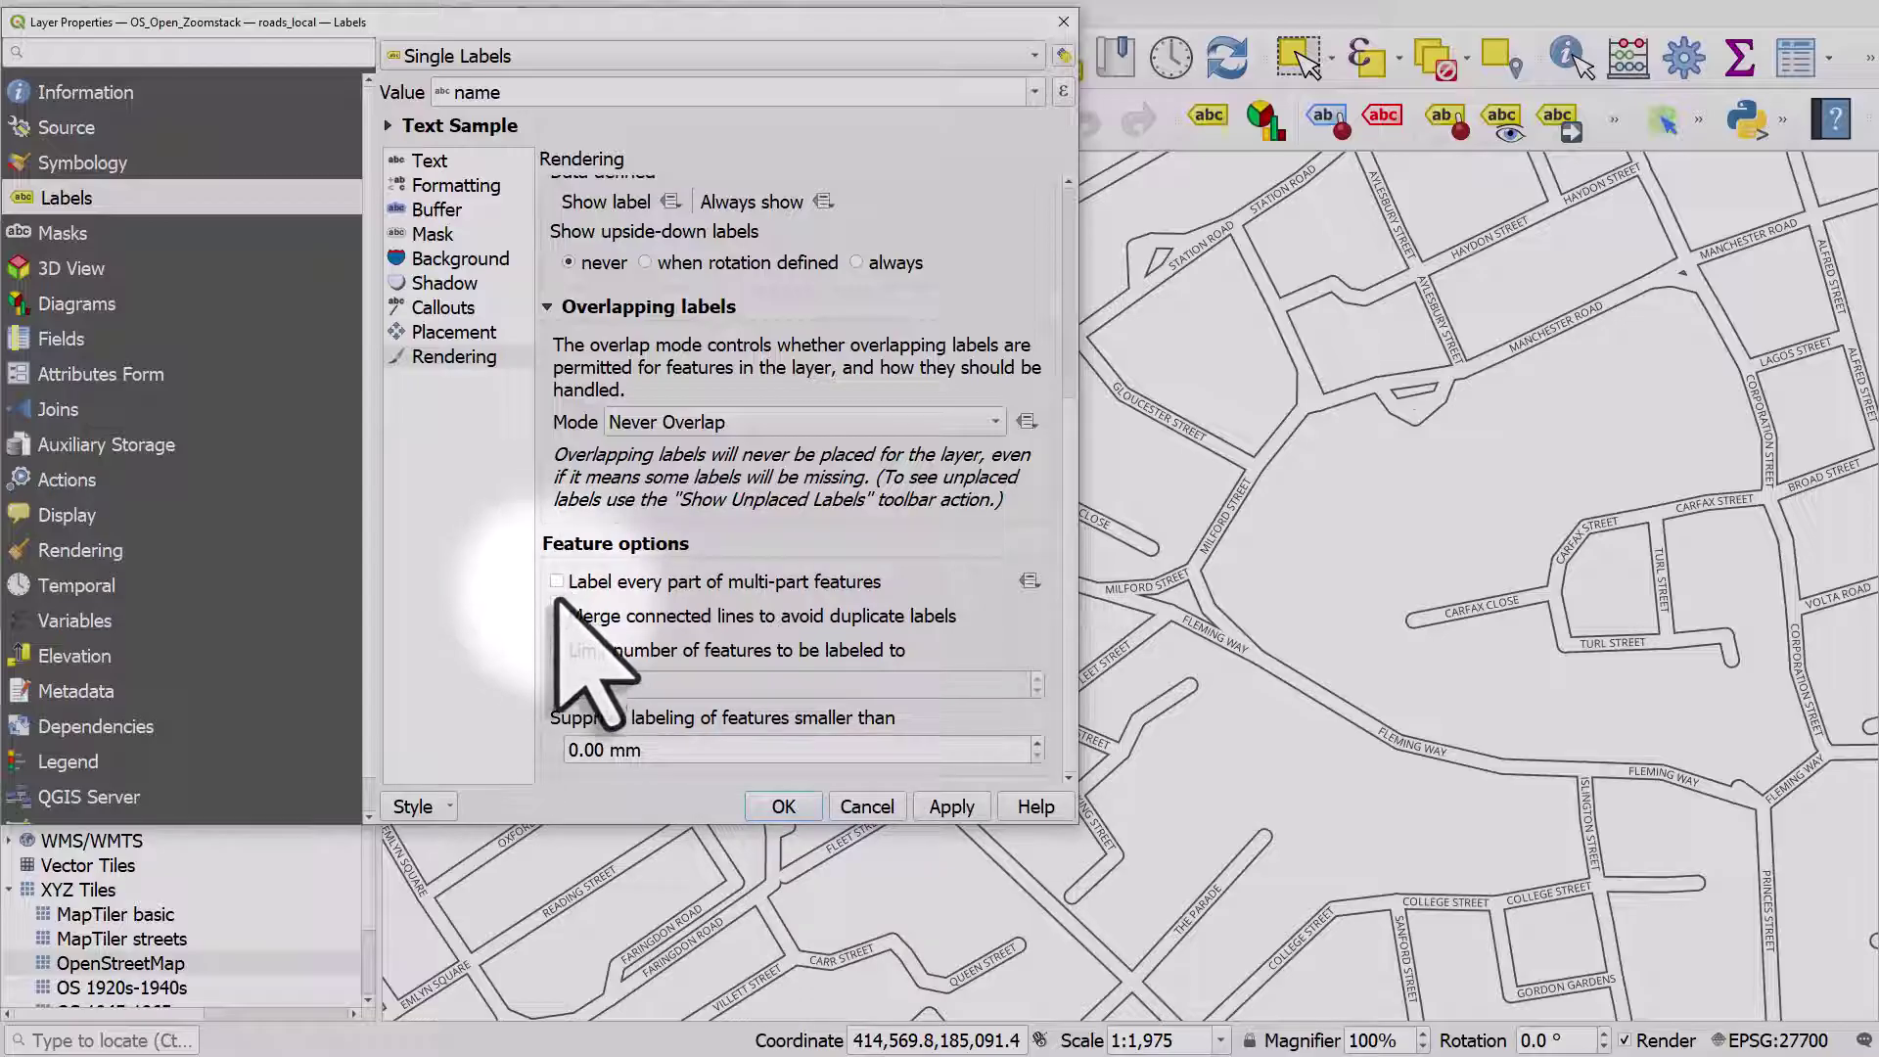
click(557, 616)
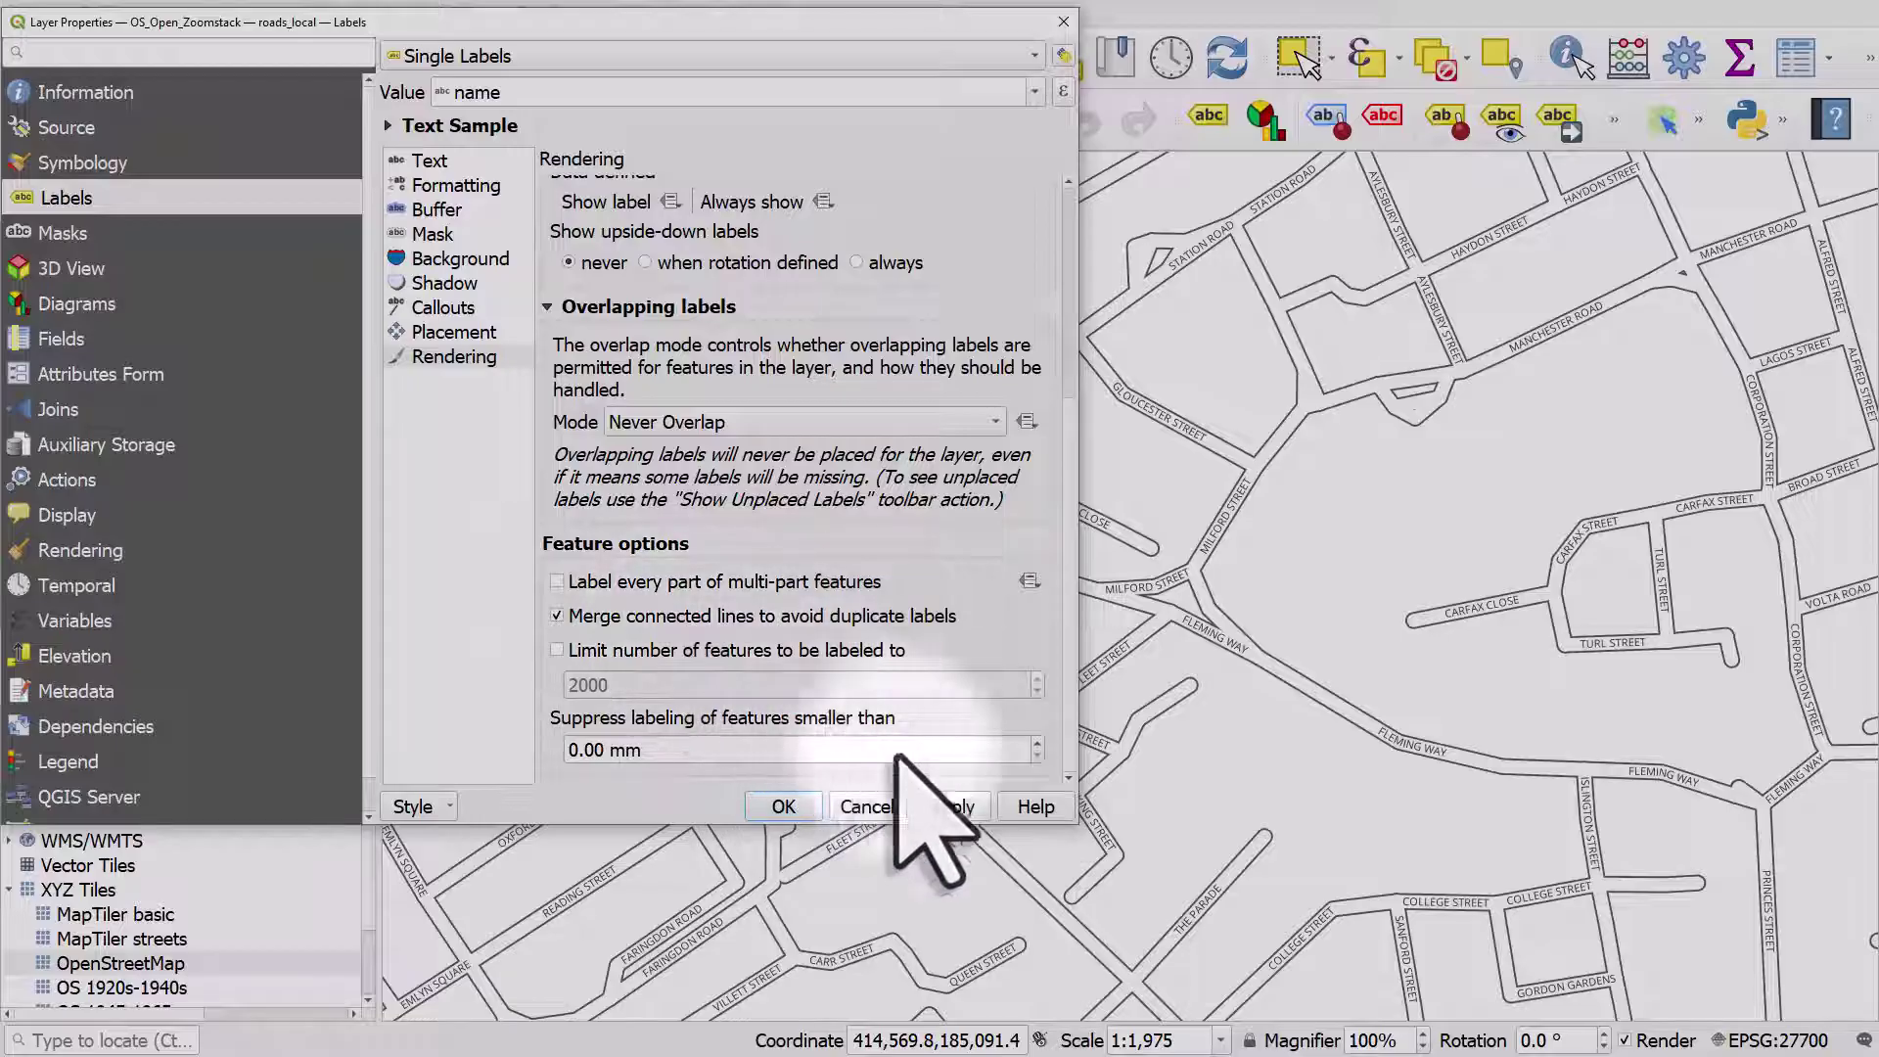
click(975, 804)
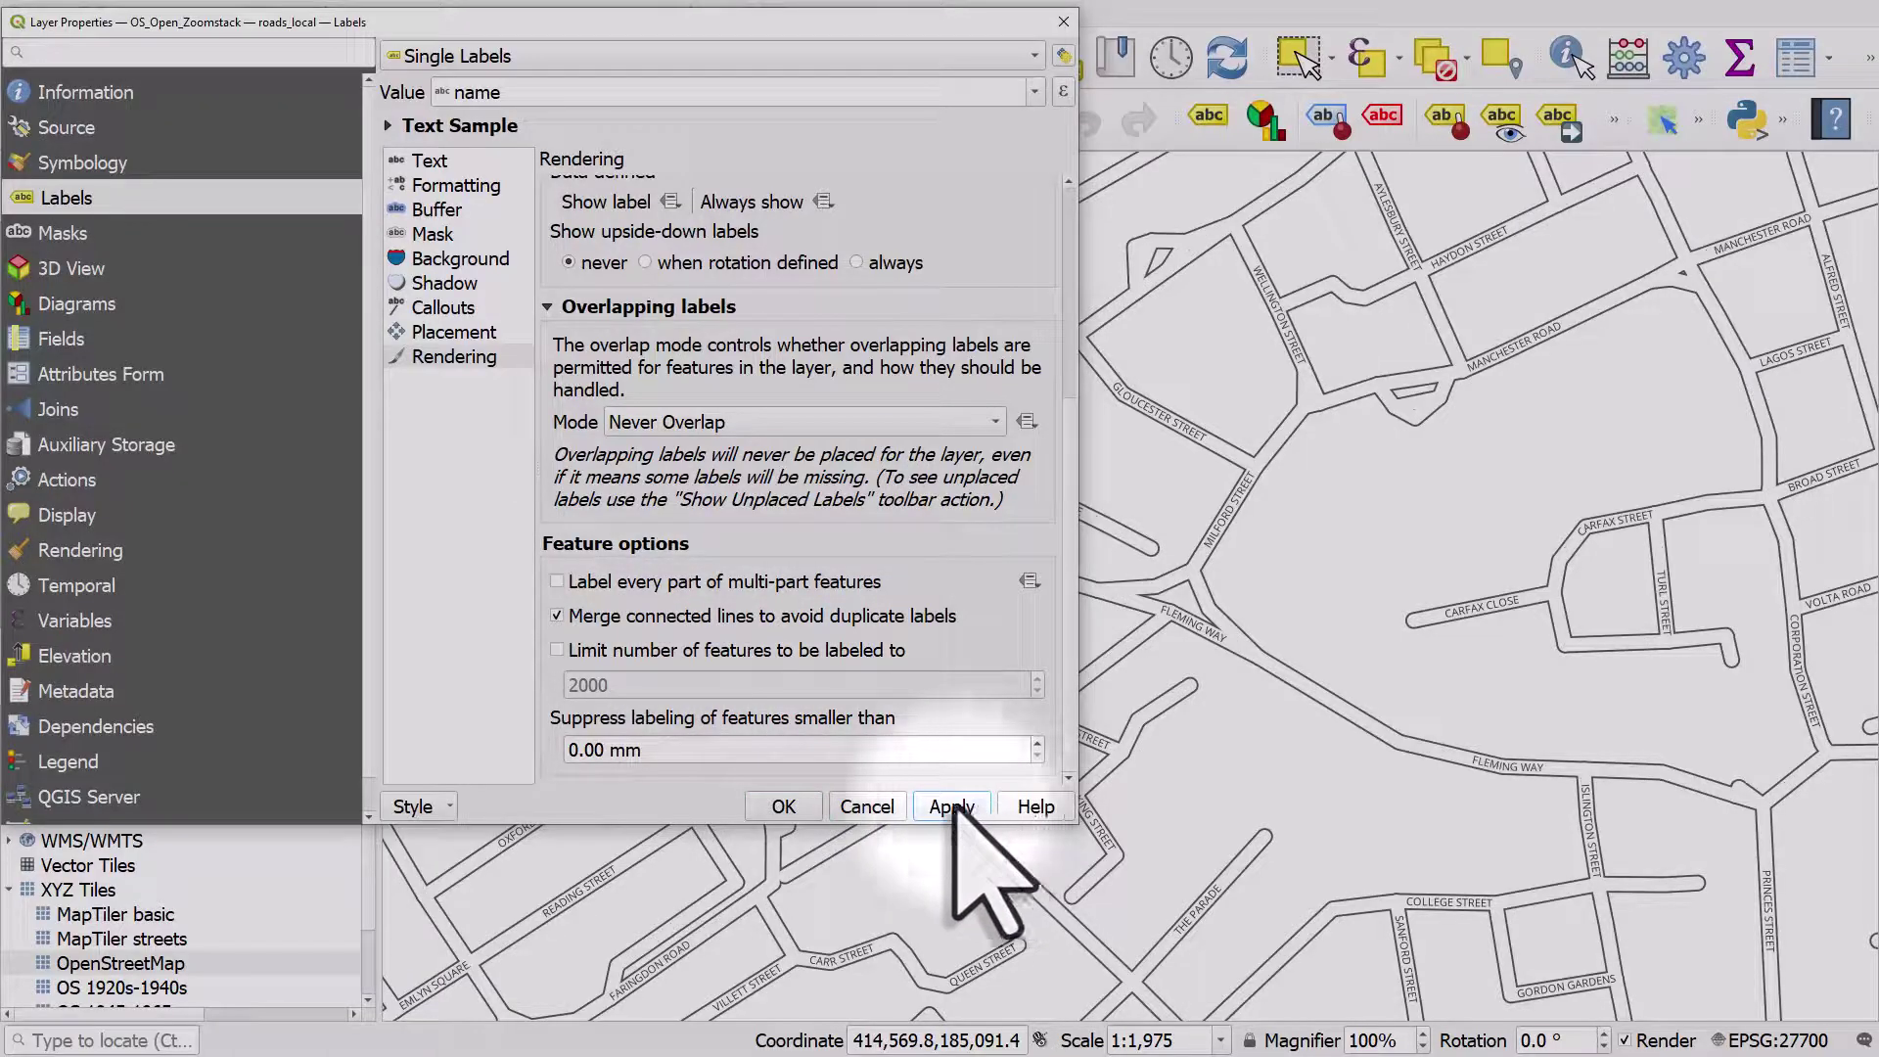
click(788, 809)
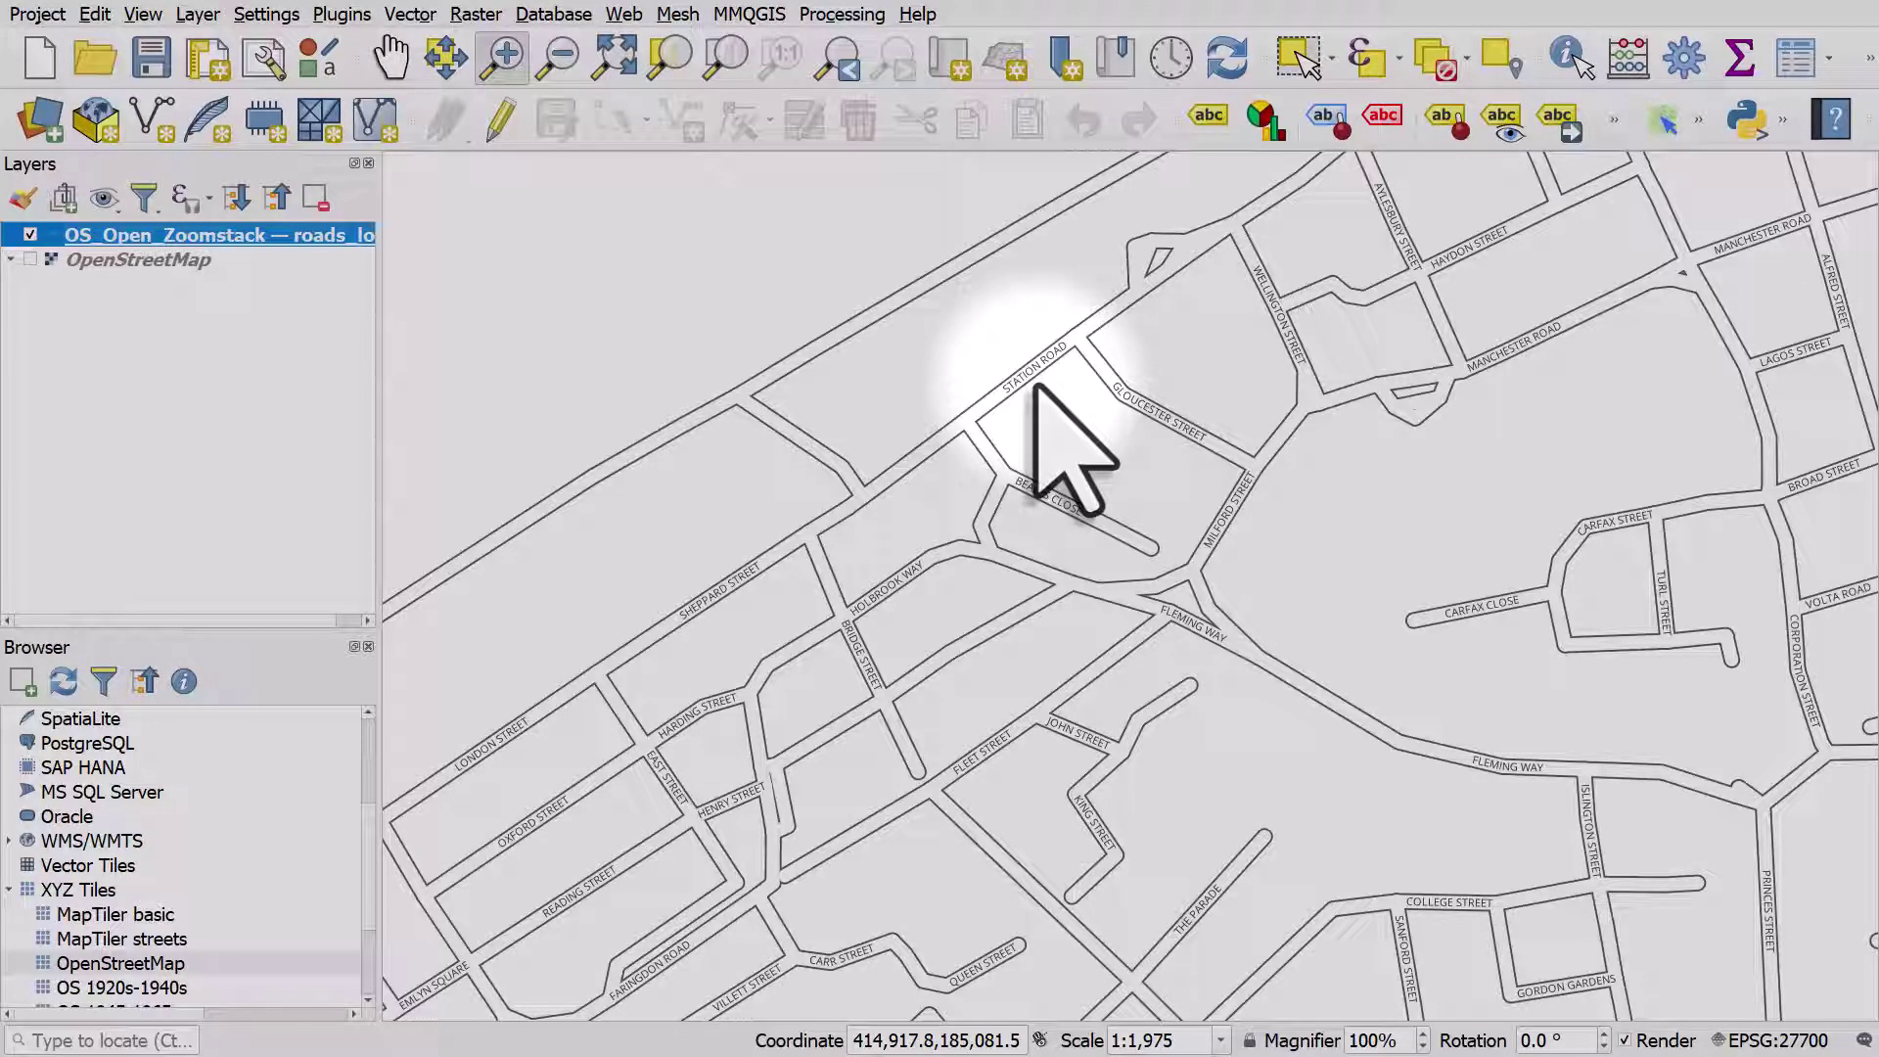
Colour the roads layer's label text dark grey.
double_click(89, 238)
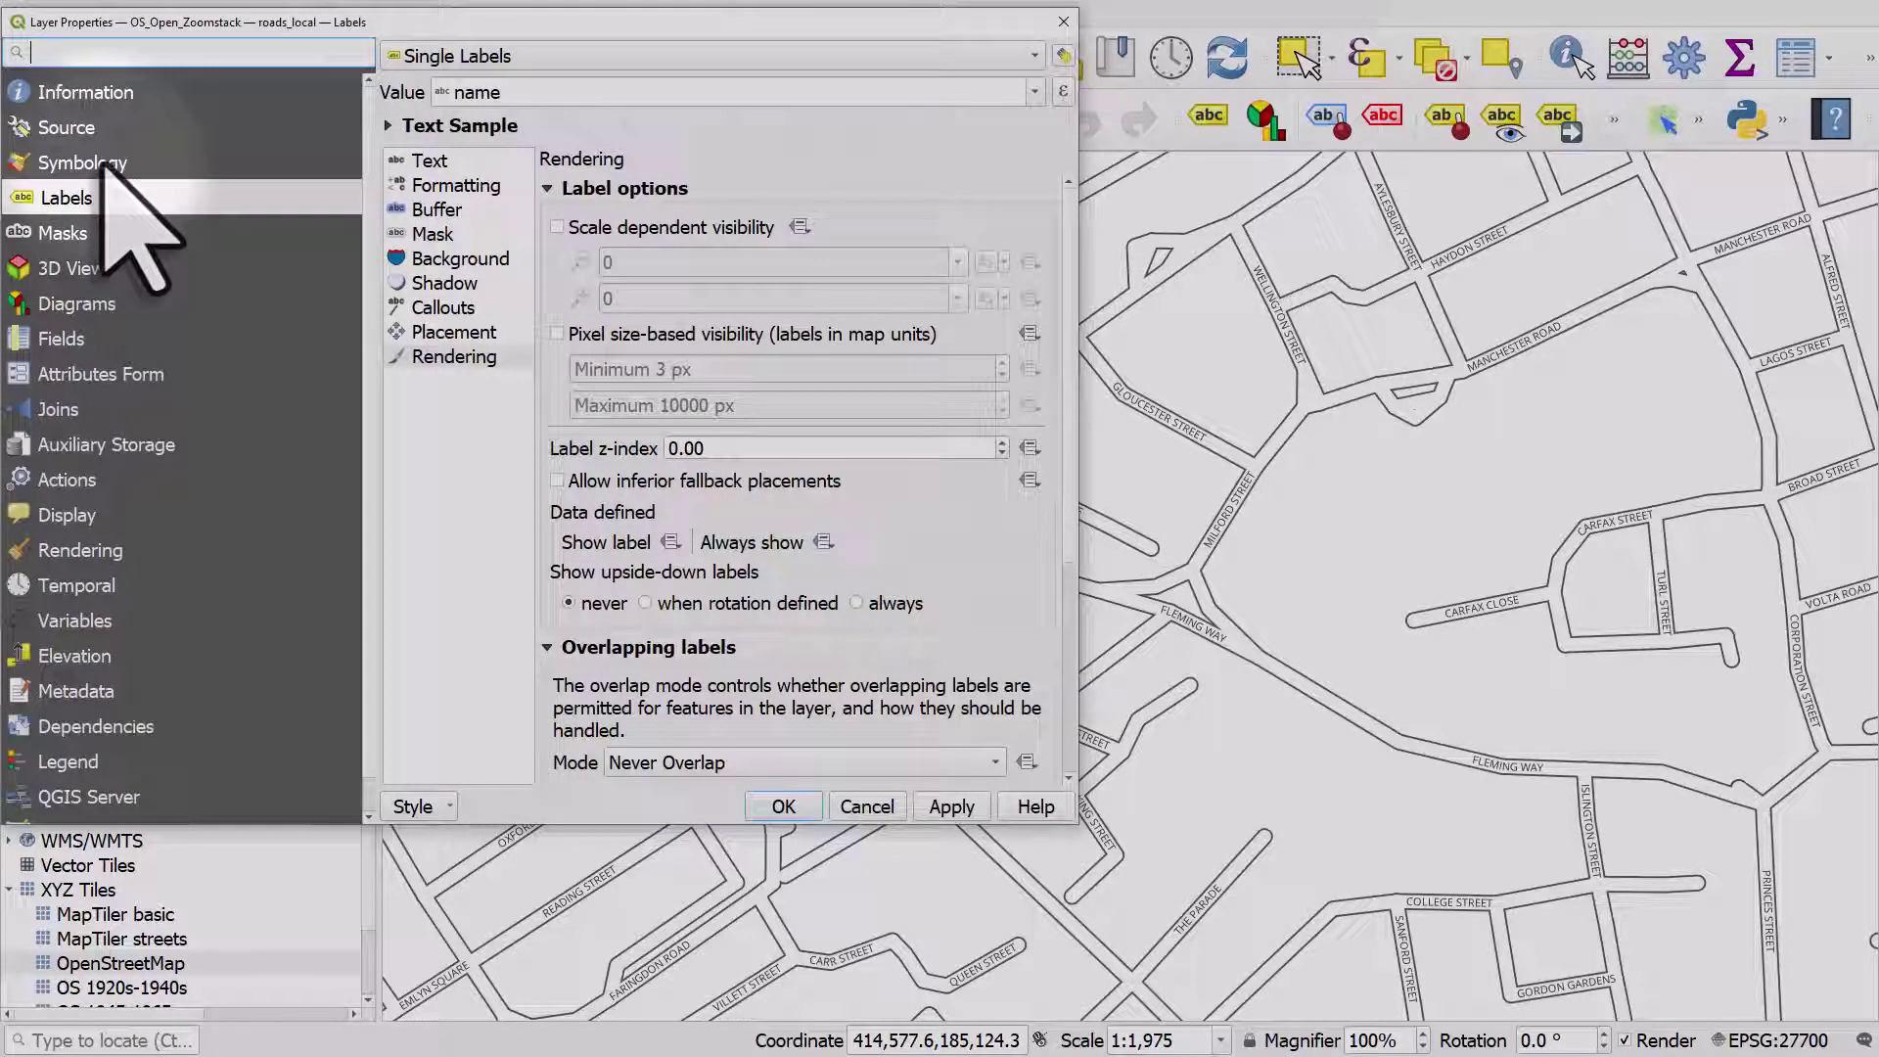
click(445, 188)
click(440, 159)
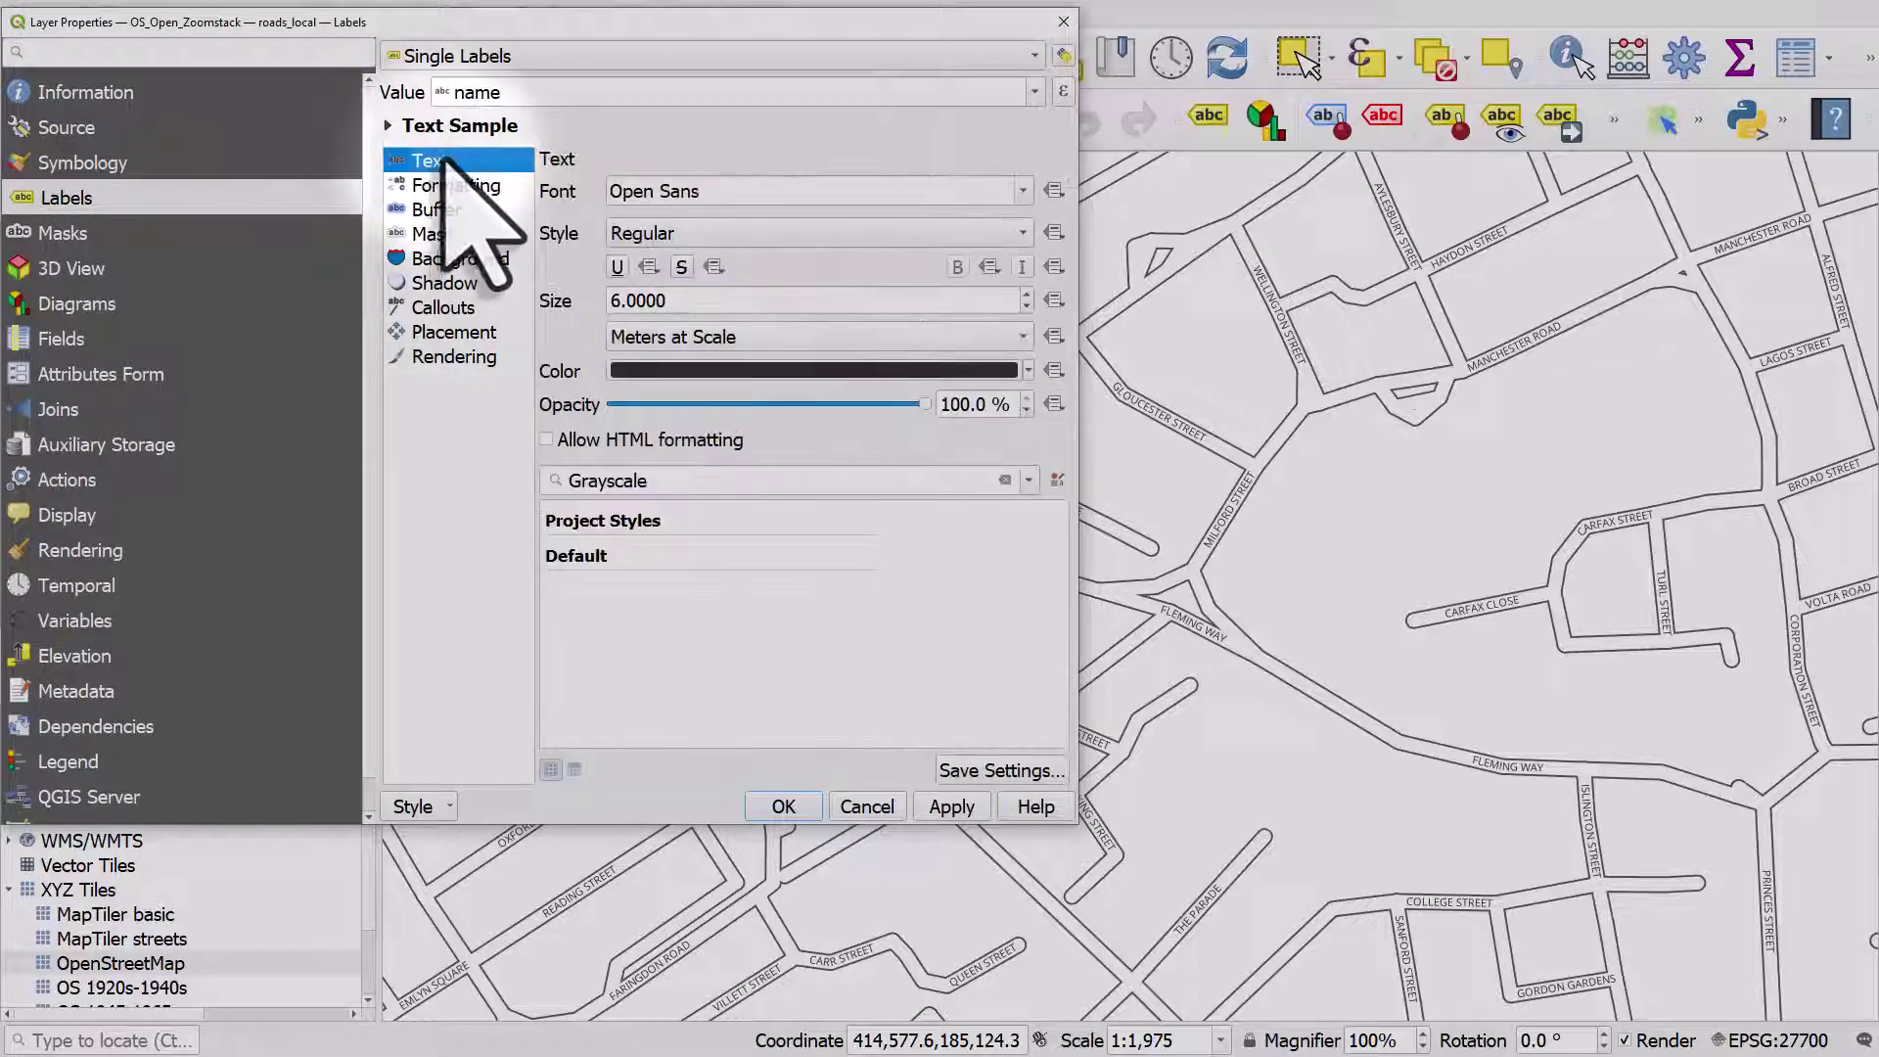
click(1027, 371)
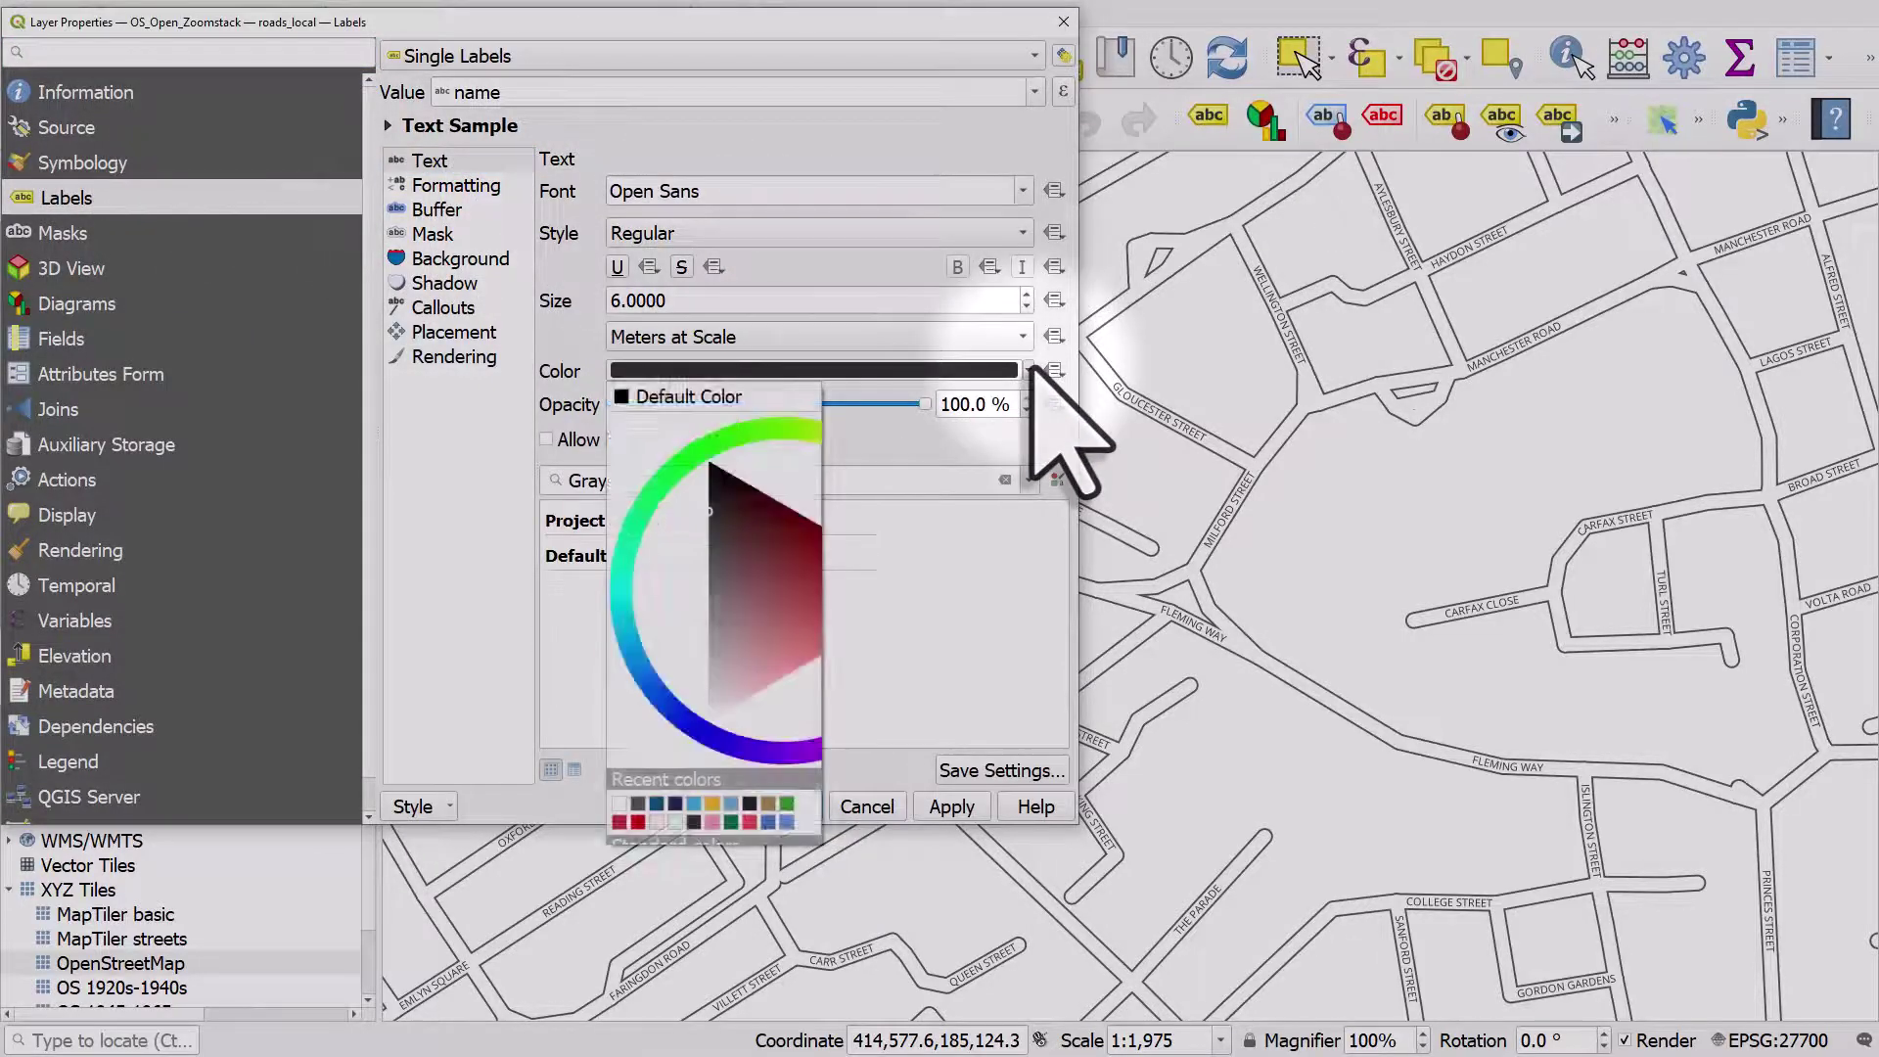
click(637, 807)
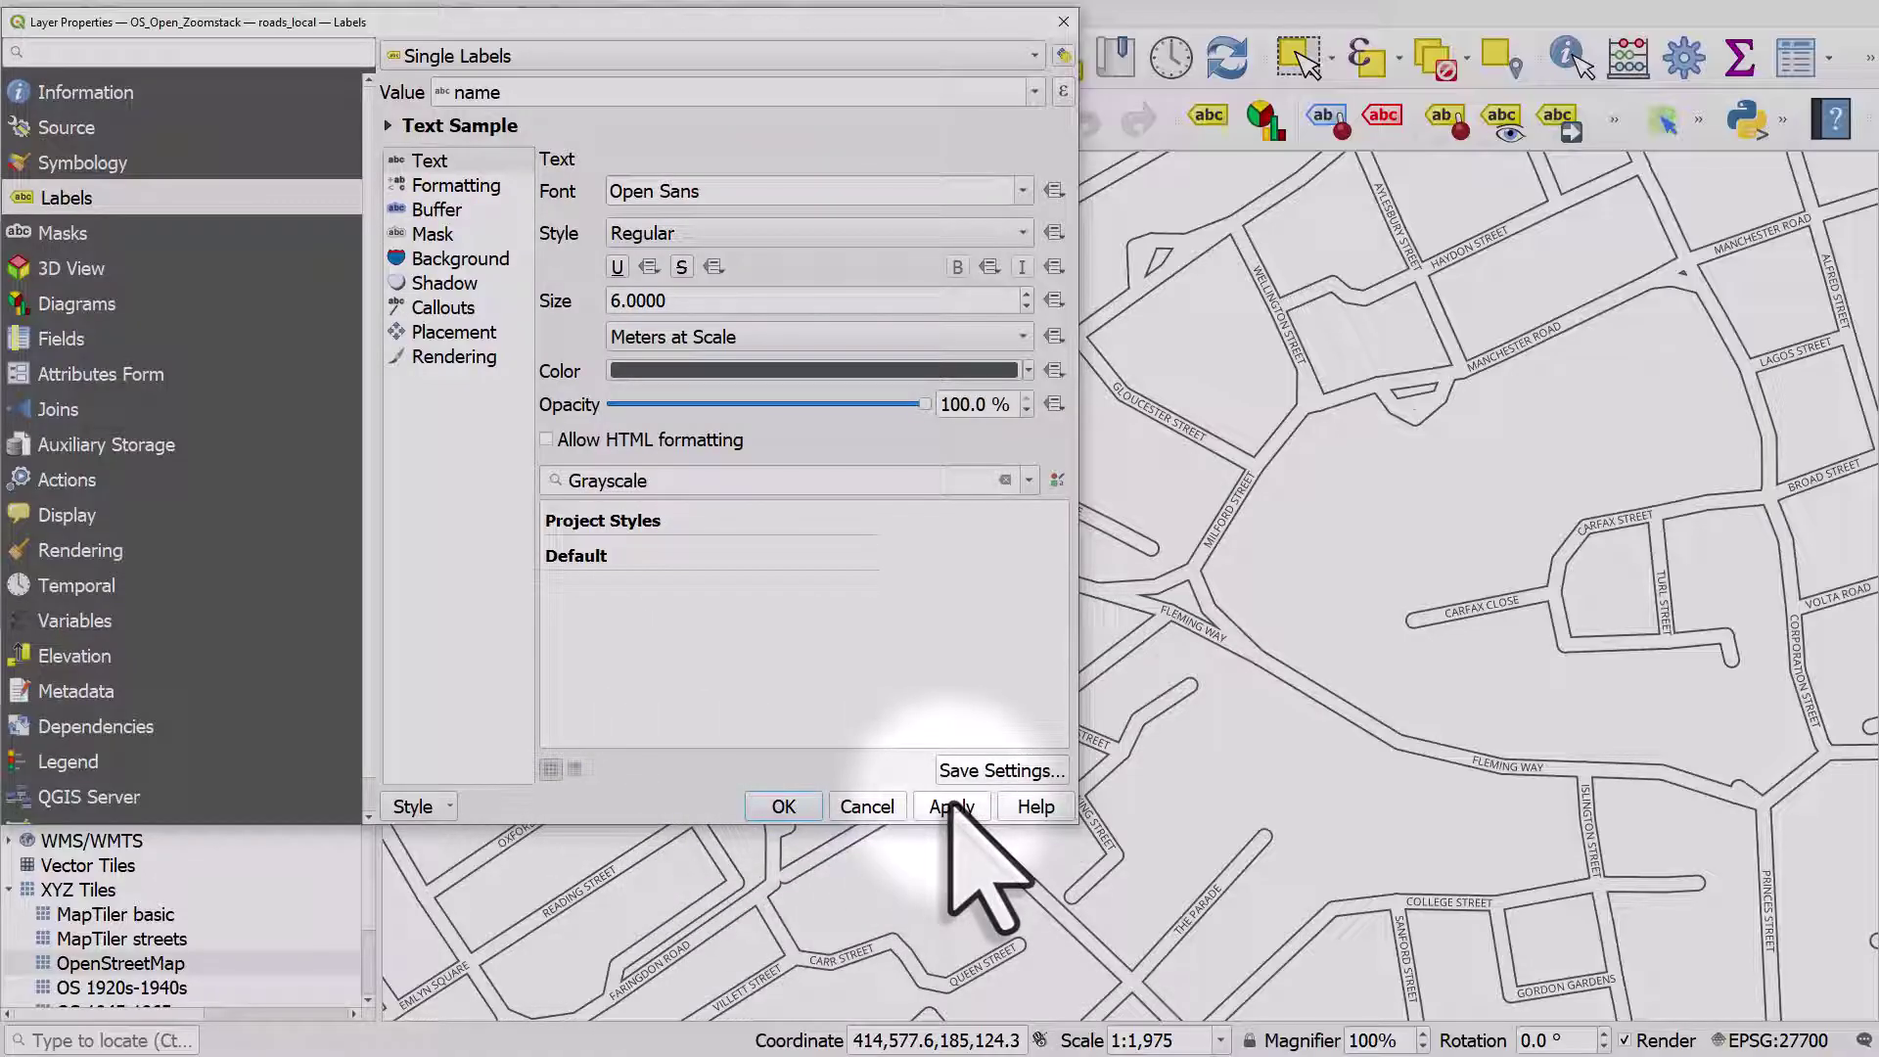
Switch the label font style to SemiBold, apply it, and close the layer properties.
click(644, 237)
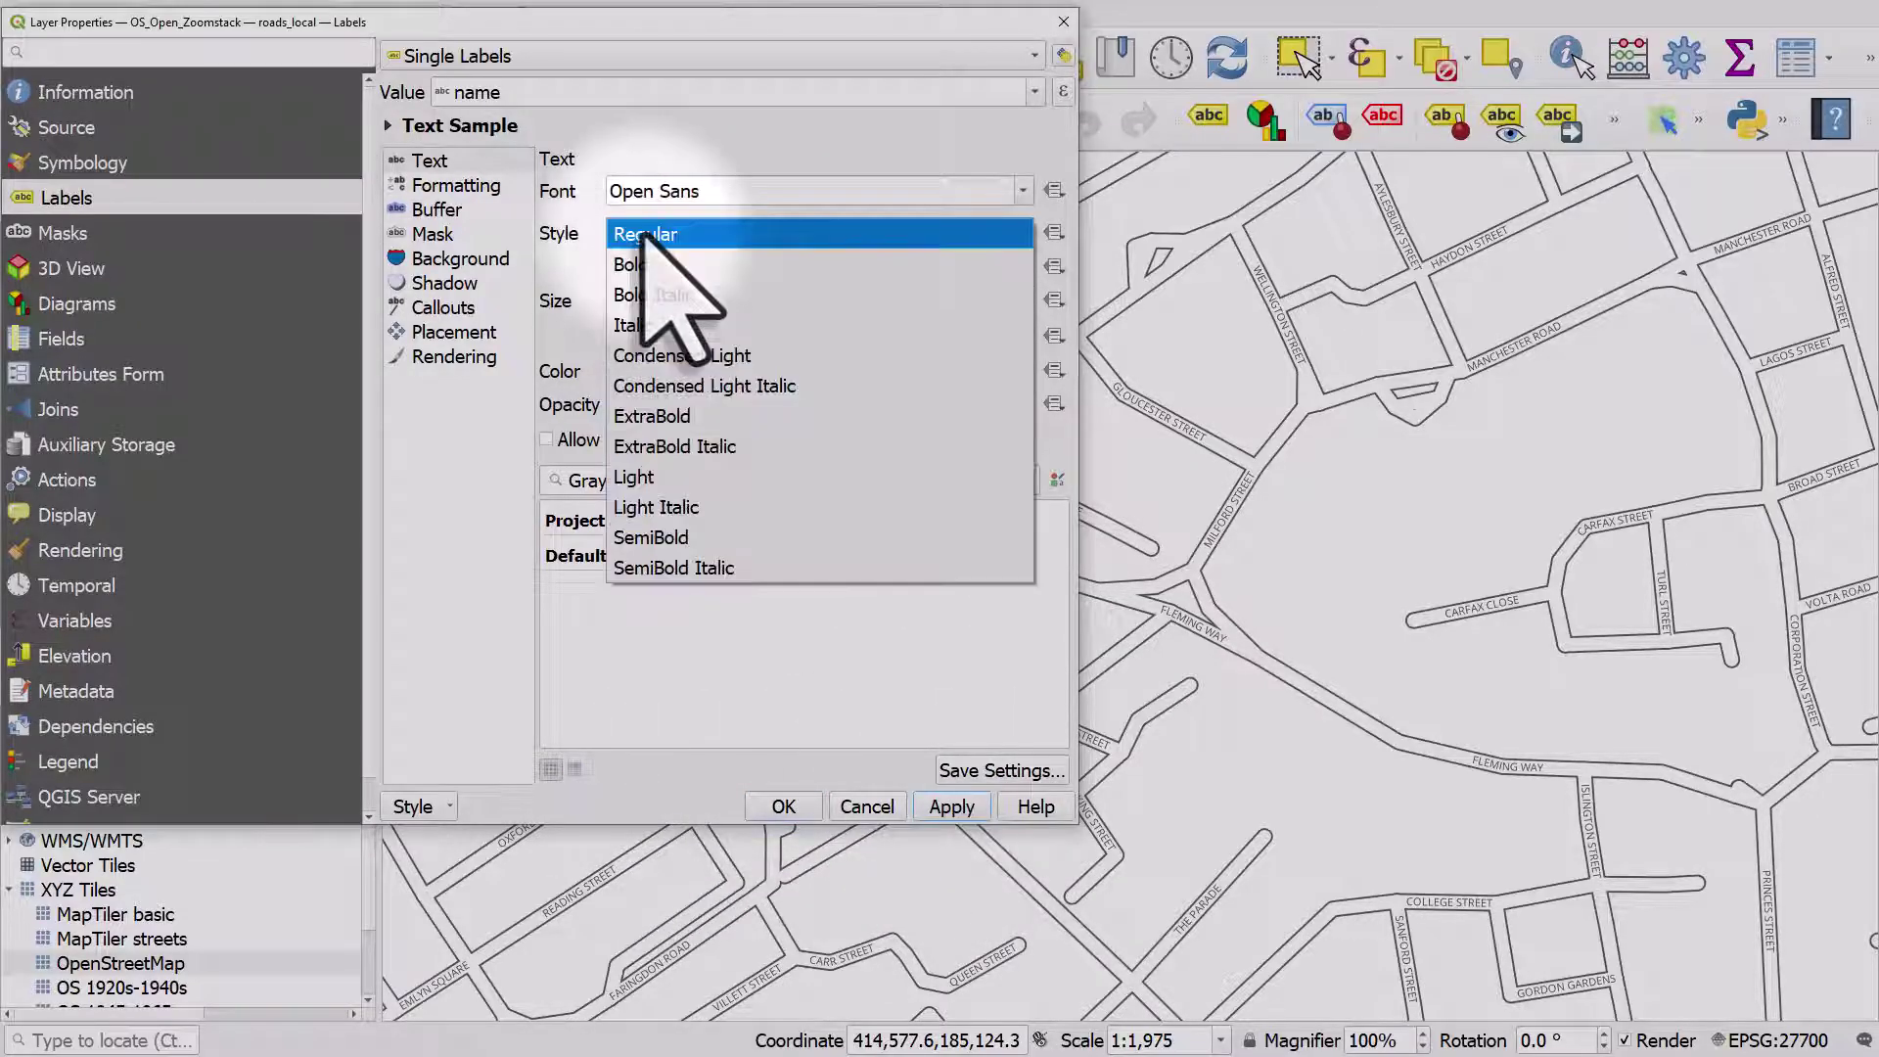
click(651, 537)
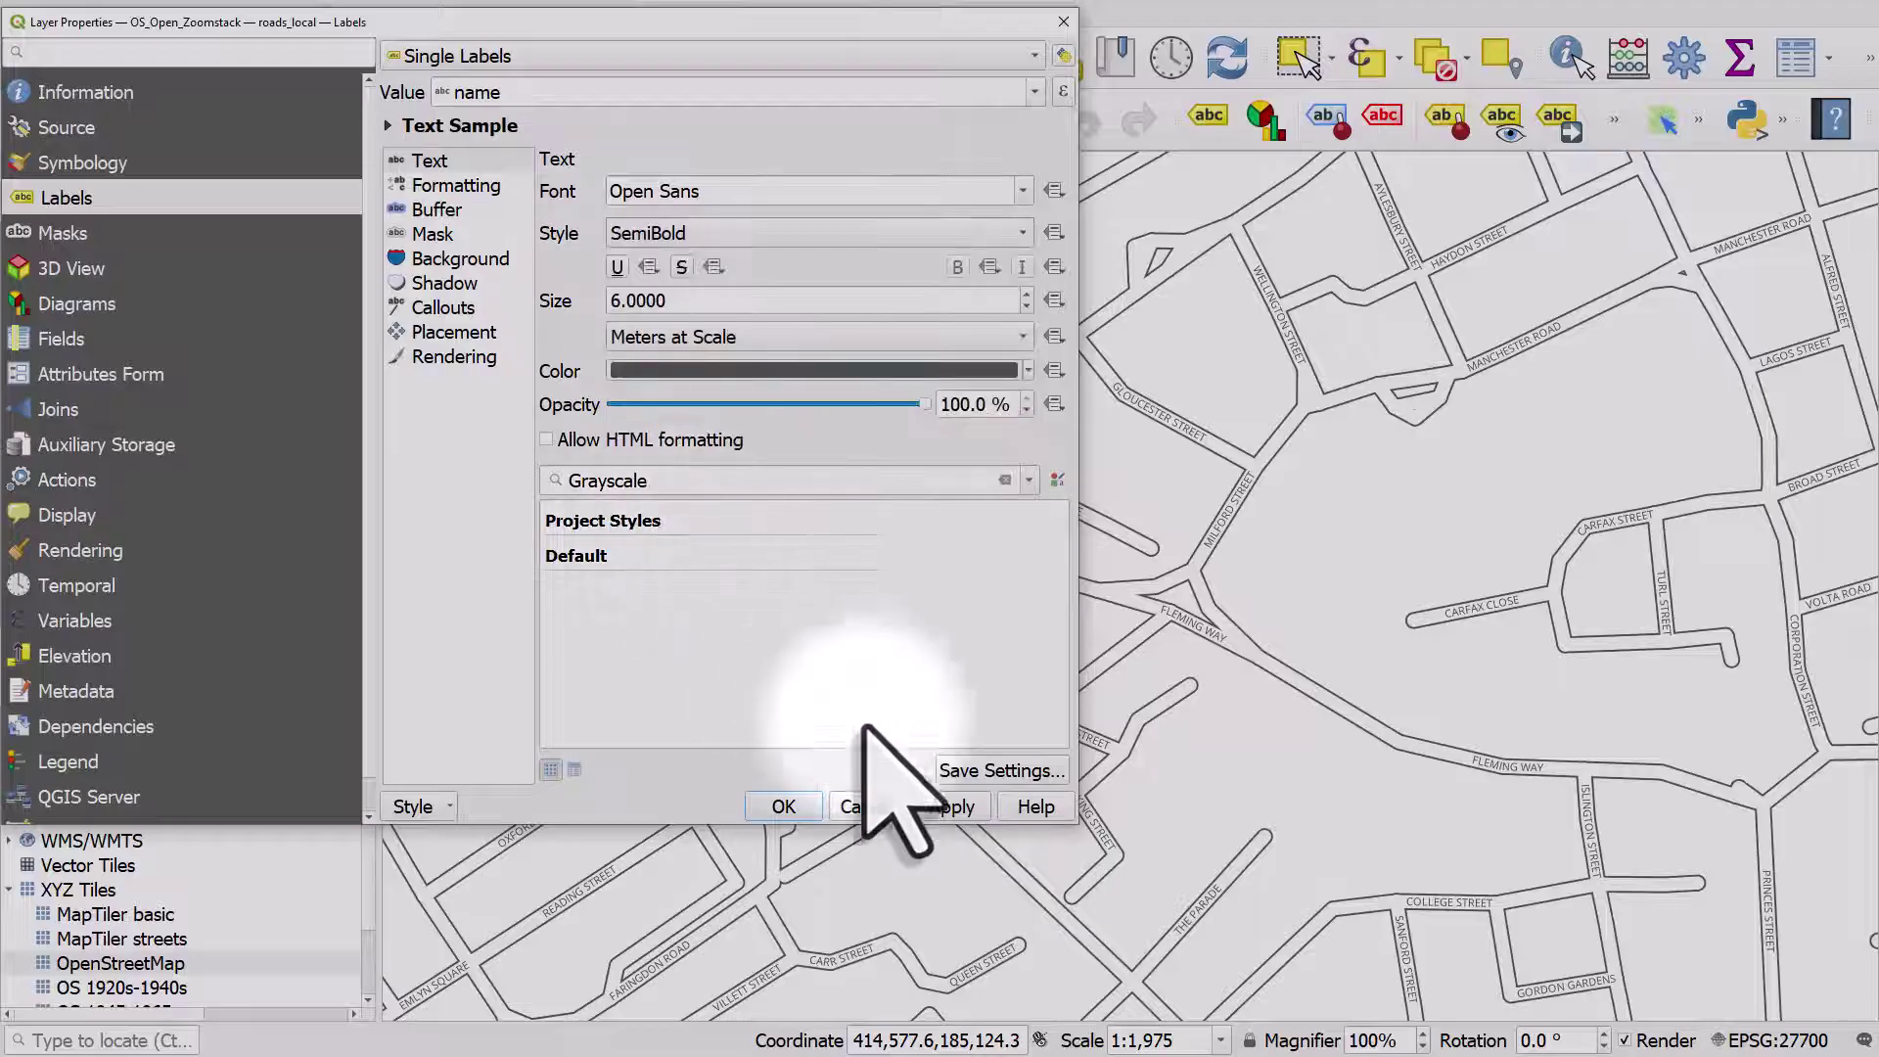
click(951, 808)
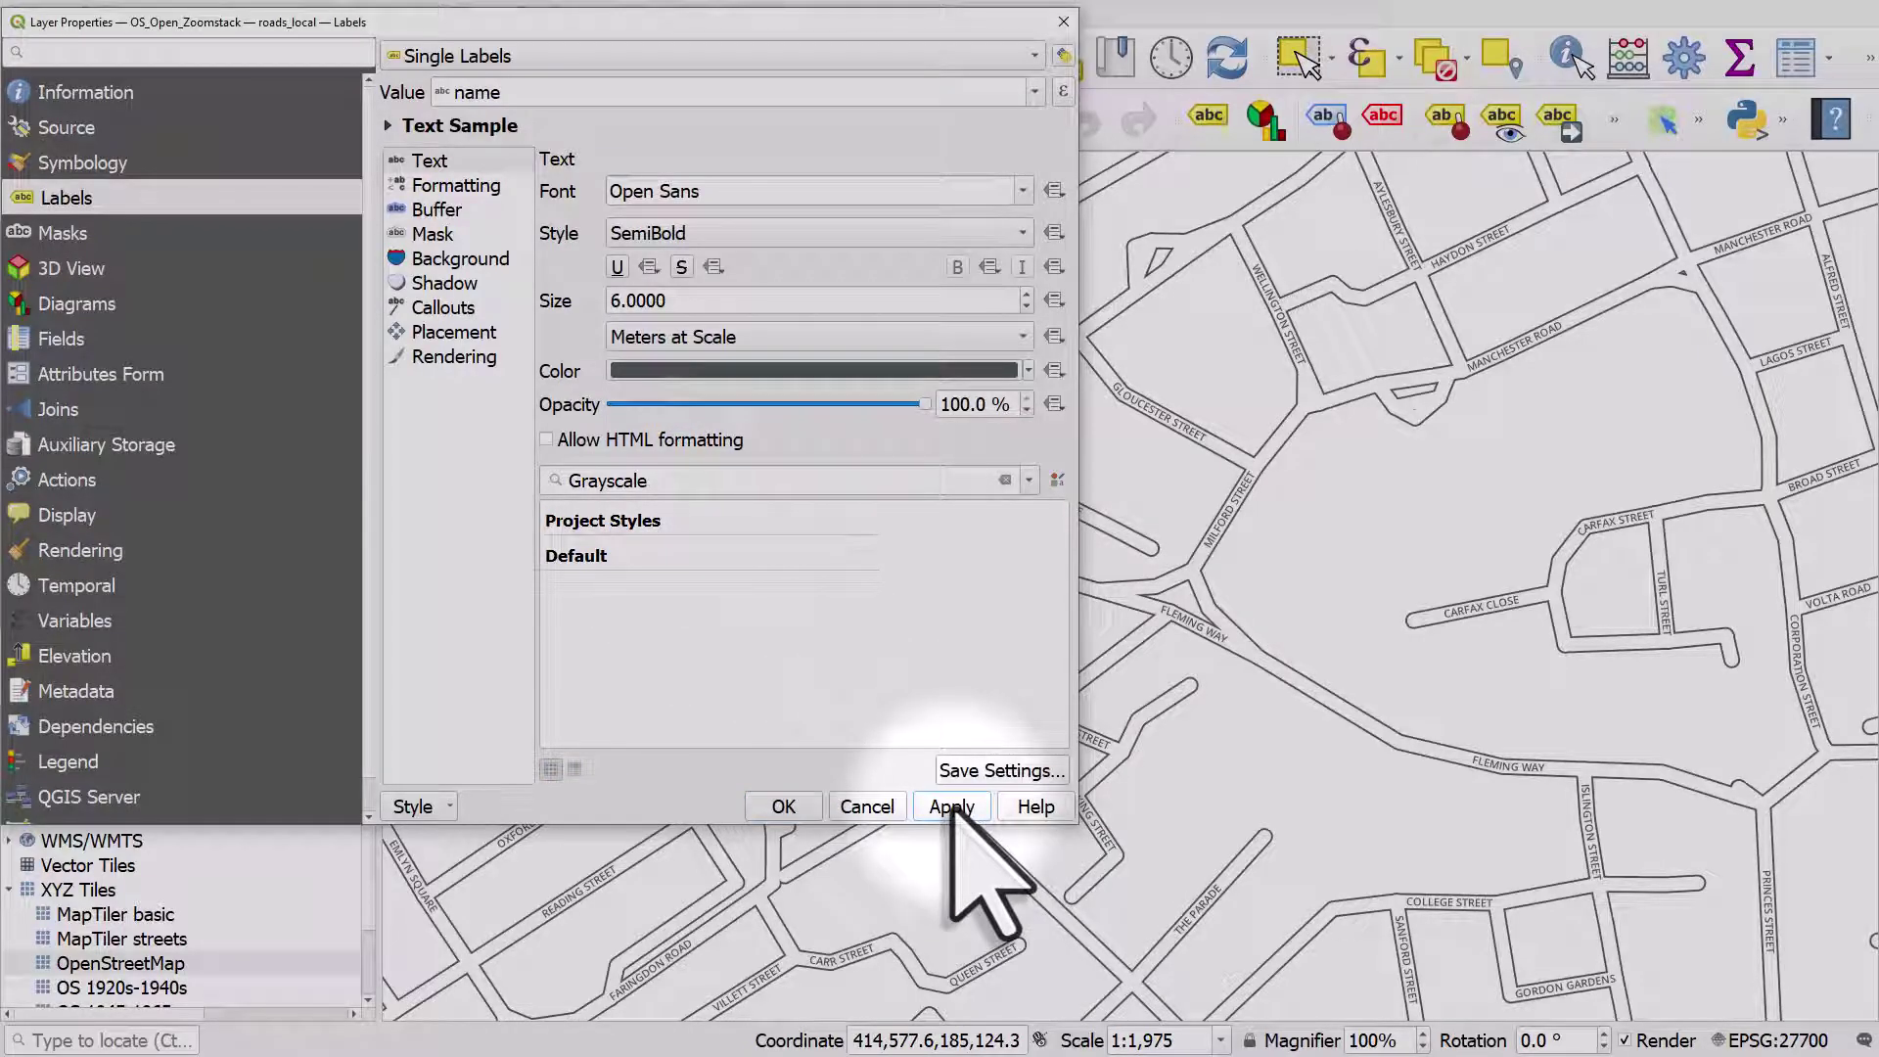
click(788, 809)
scroll(929, 646, down, 1)
scroll(1131, 651, down, 1)
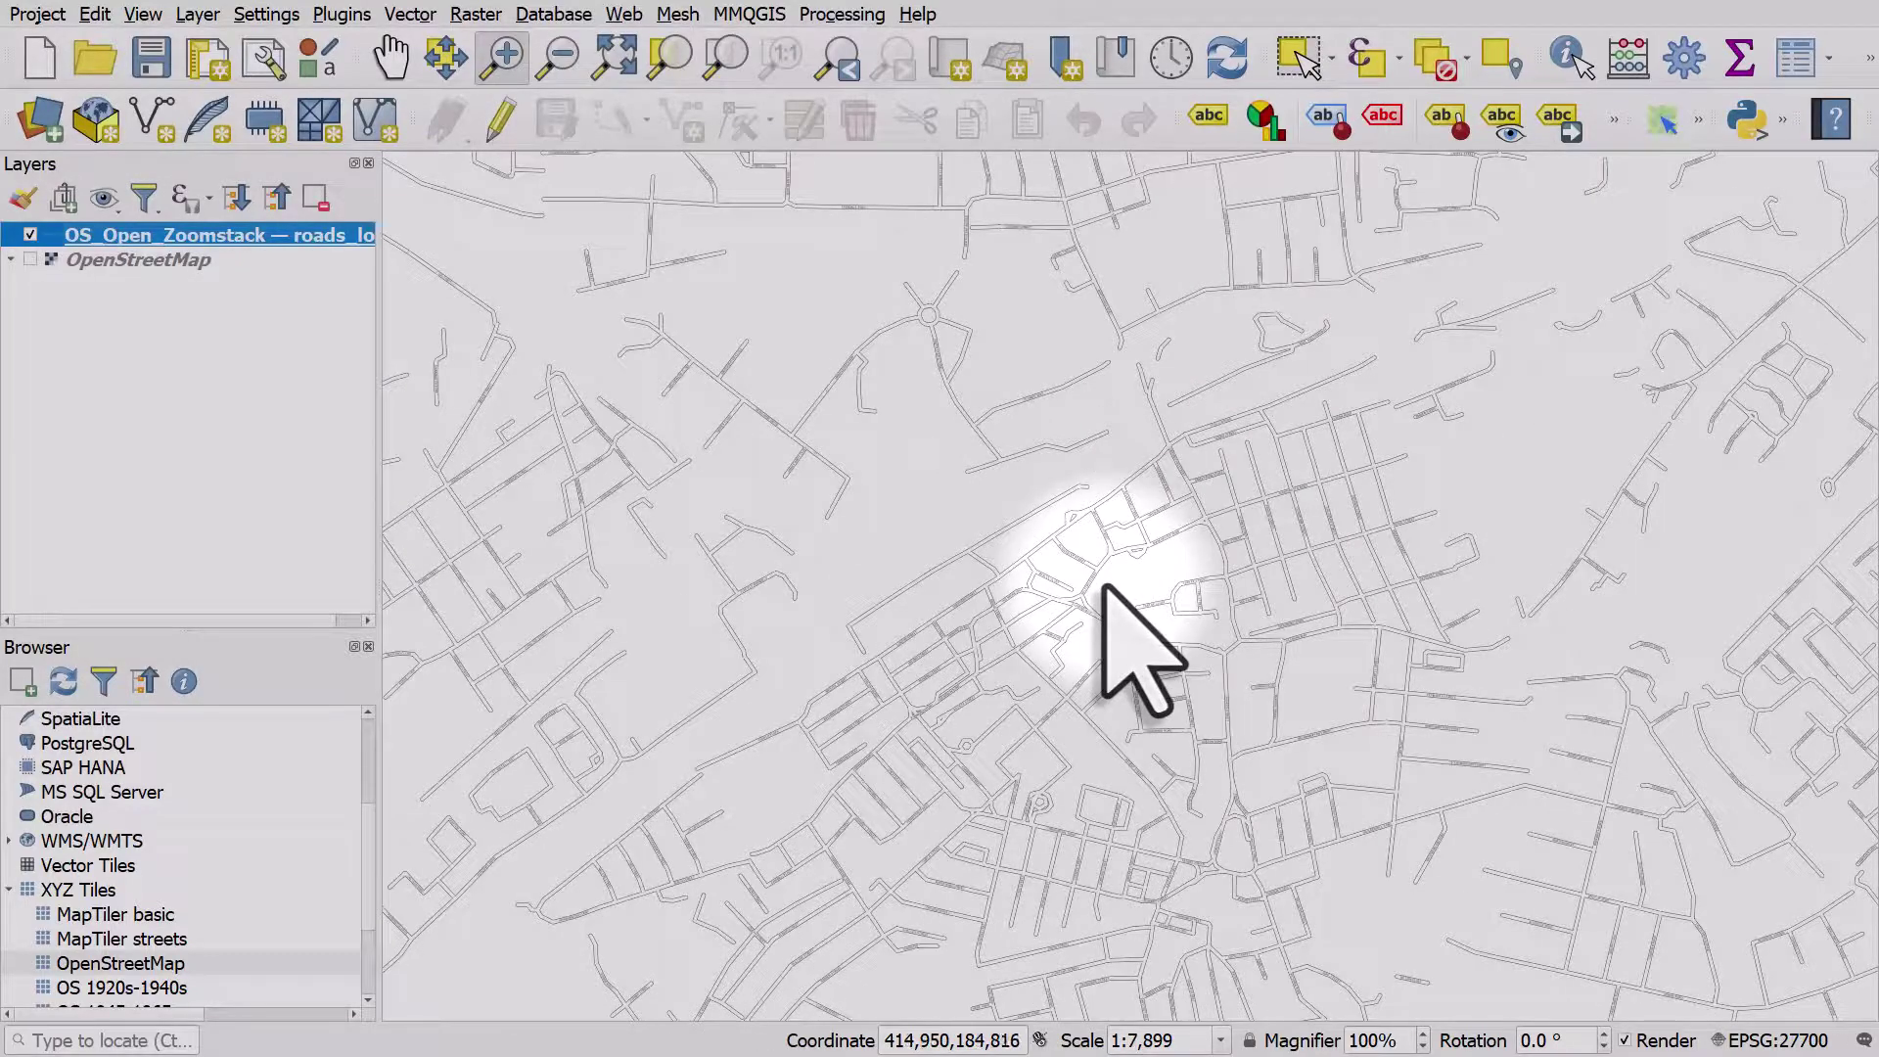
Zoom out, pan south, and zoom in on another village's labelled streets, then select the roads layer.
key(Down)
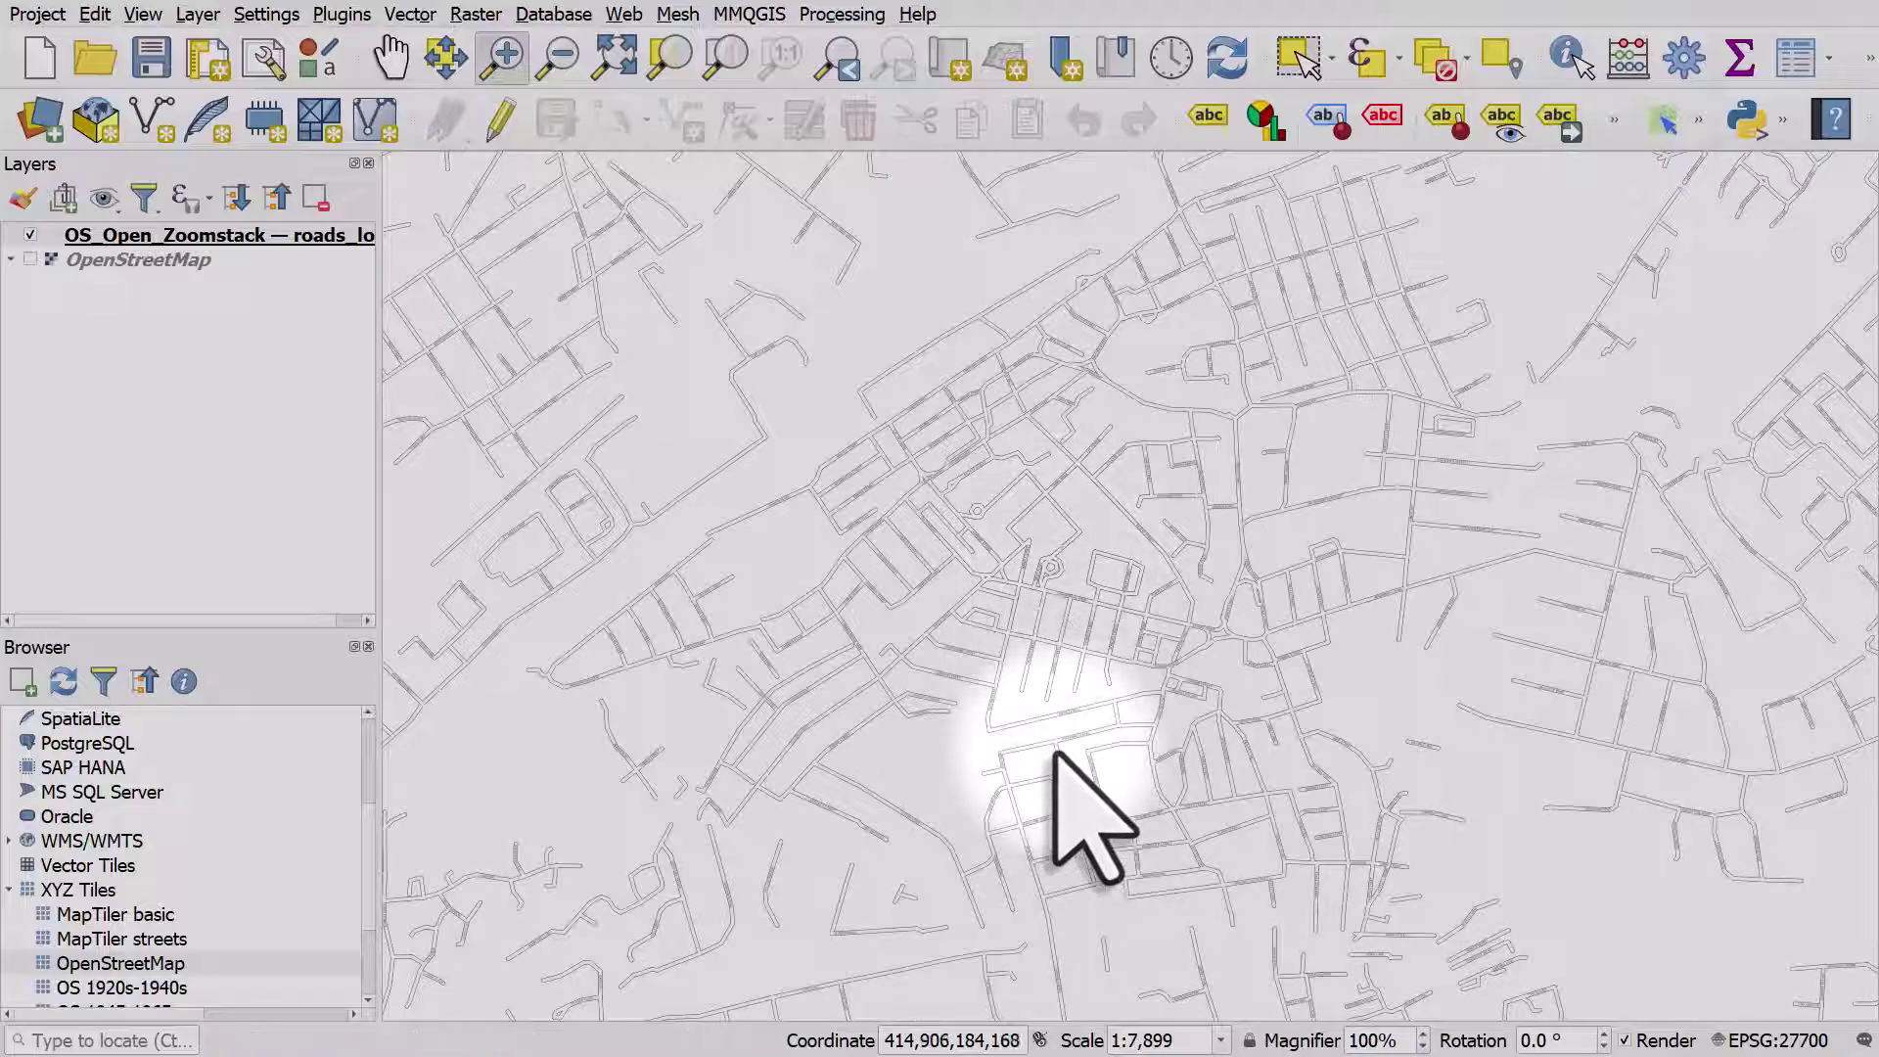
scroll(1057, 753, down, 1)
scroll(1055, 753, down, 1)
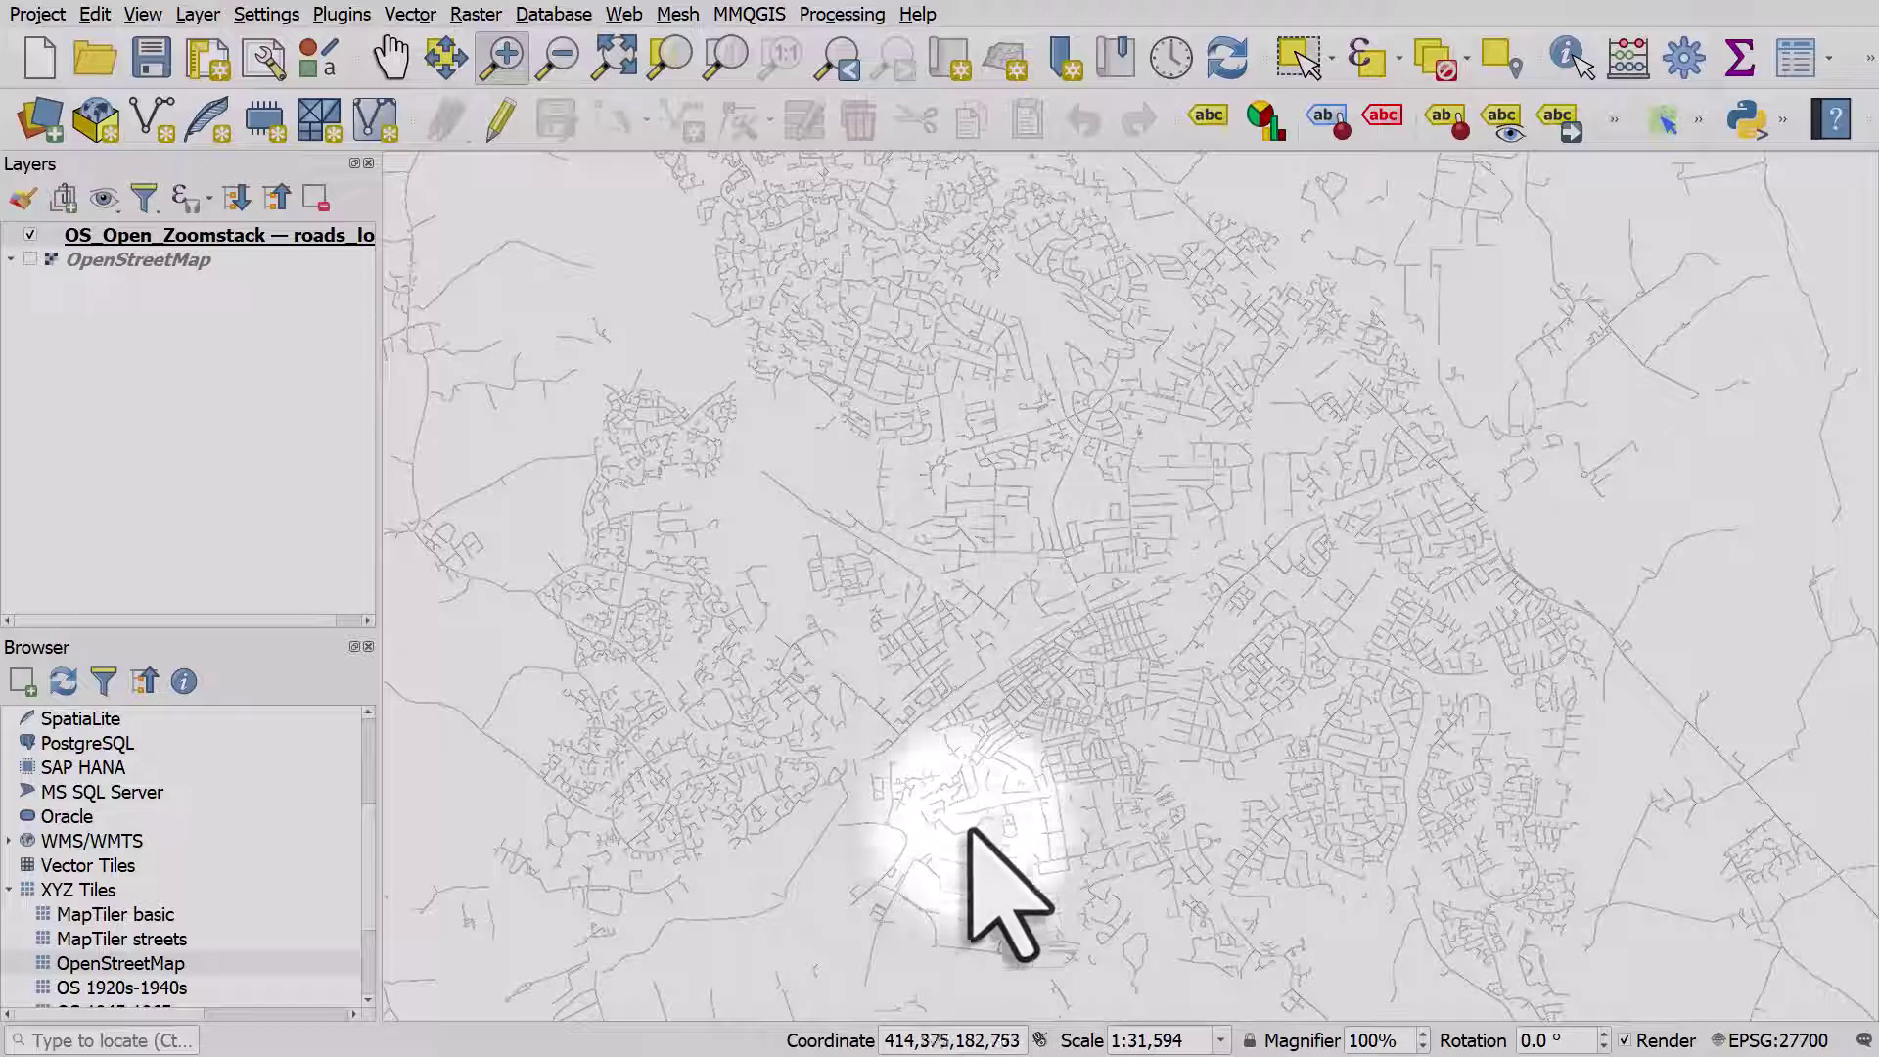
scroll(1069, 978, up, 3)
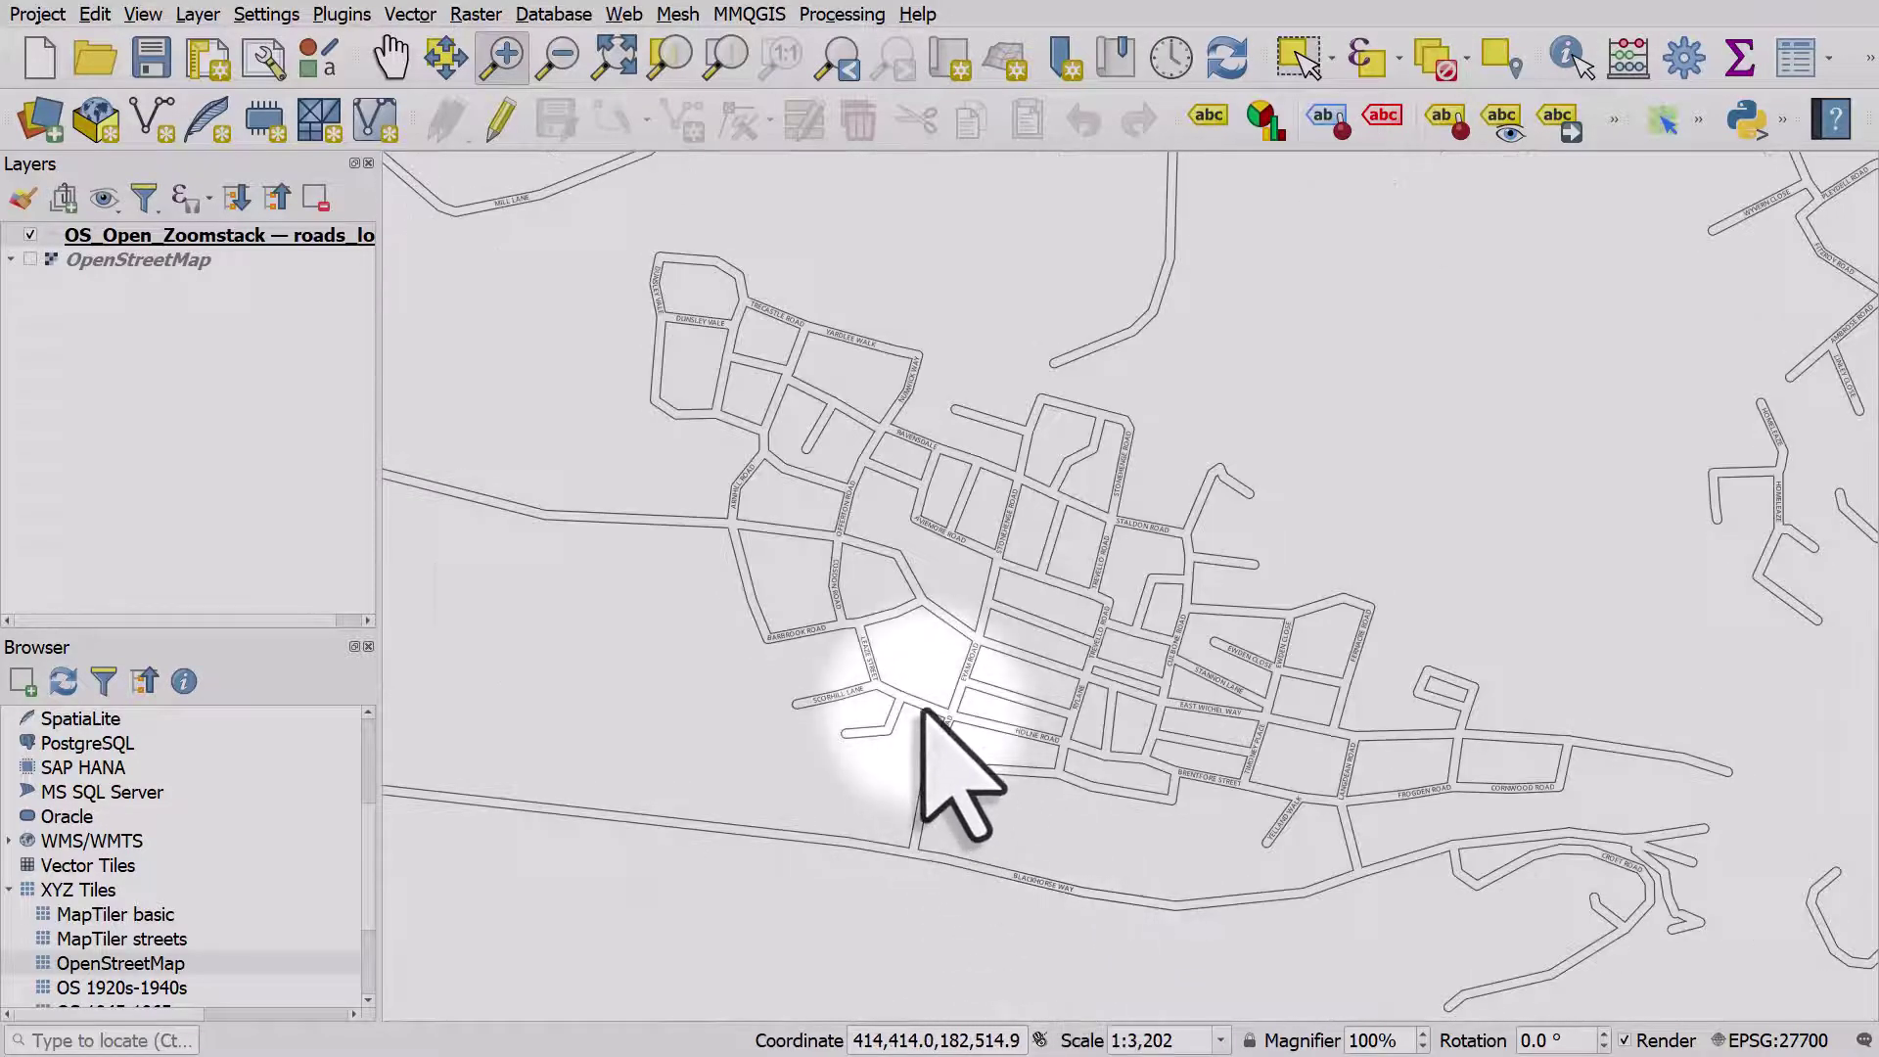
scroll(925, 712, up, 1)
drag(969, 618, 1027, 597)
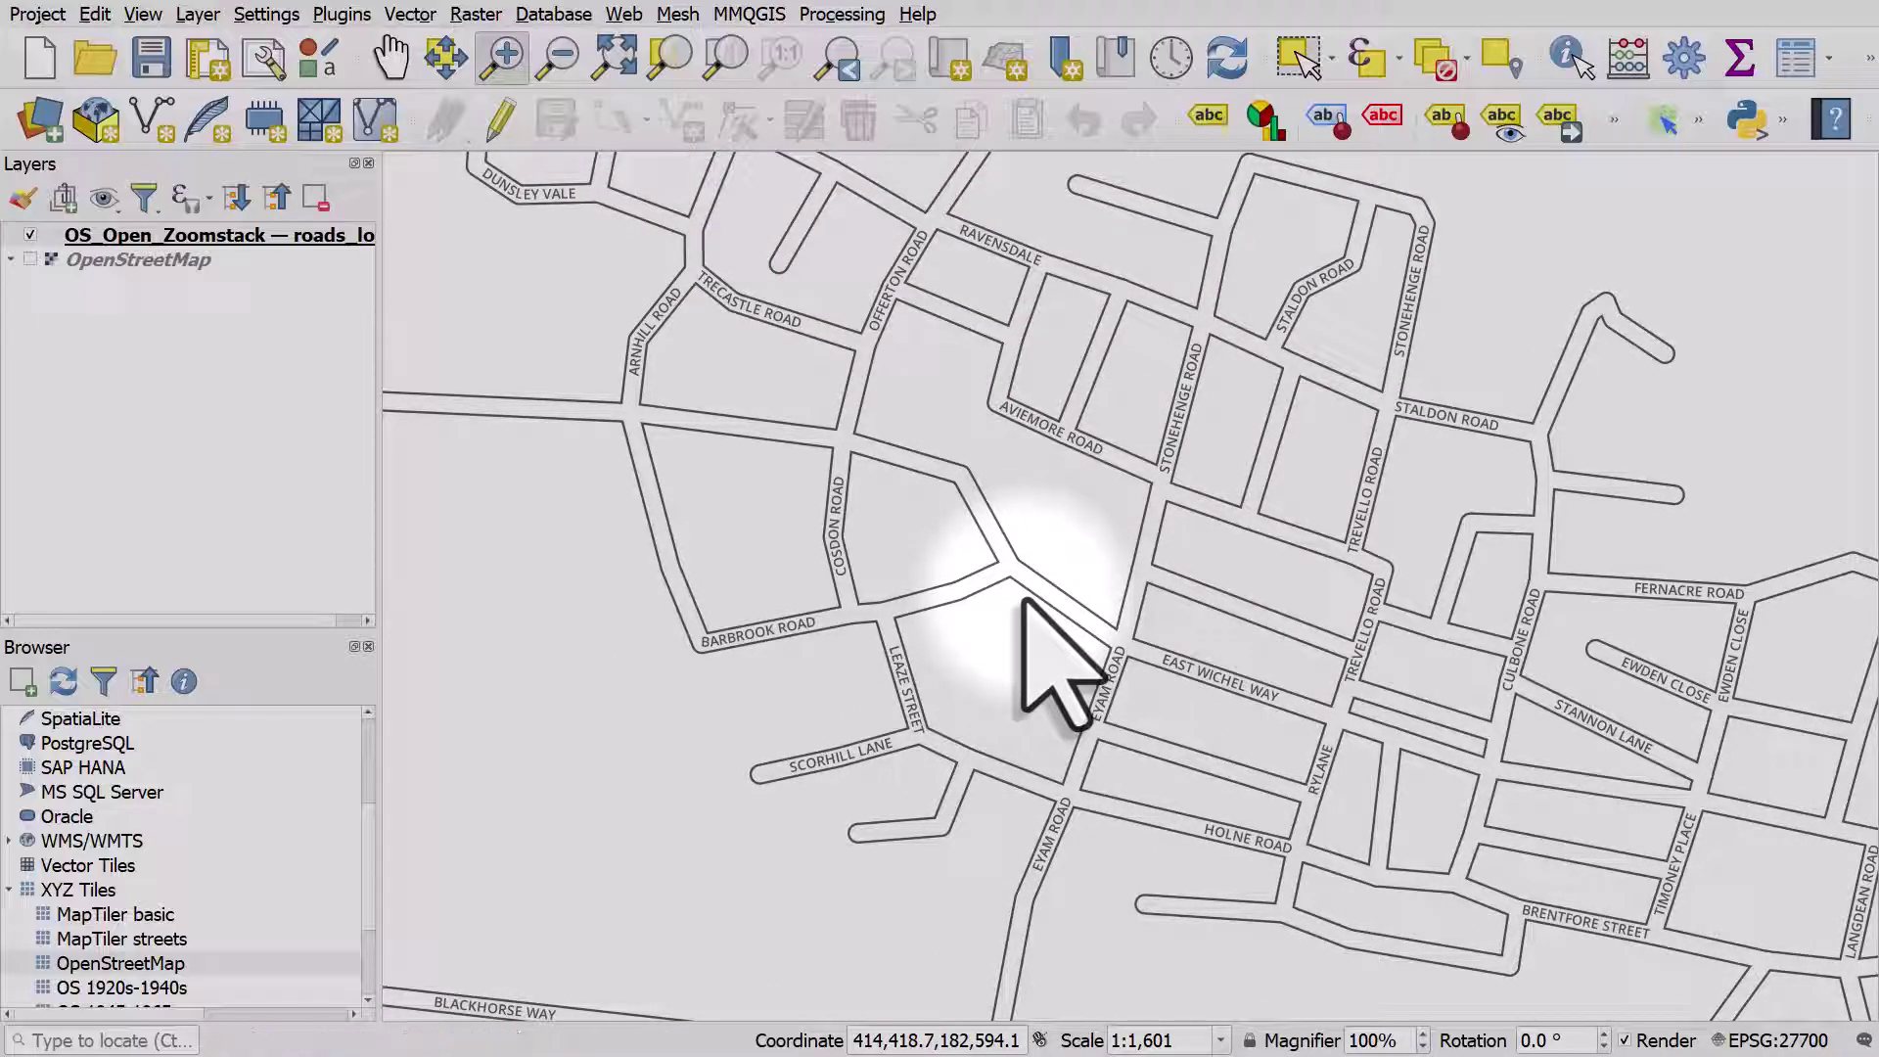
click(201, 235)
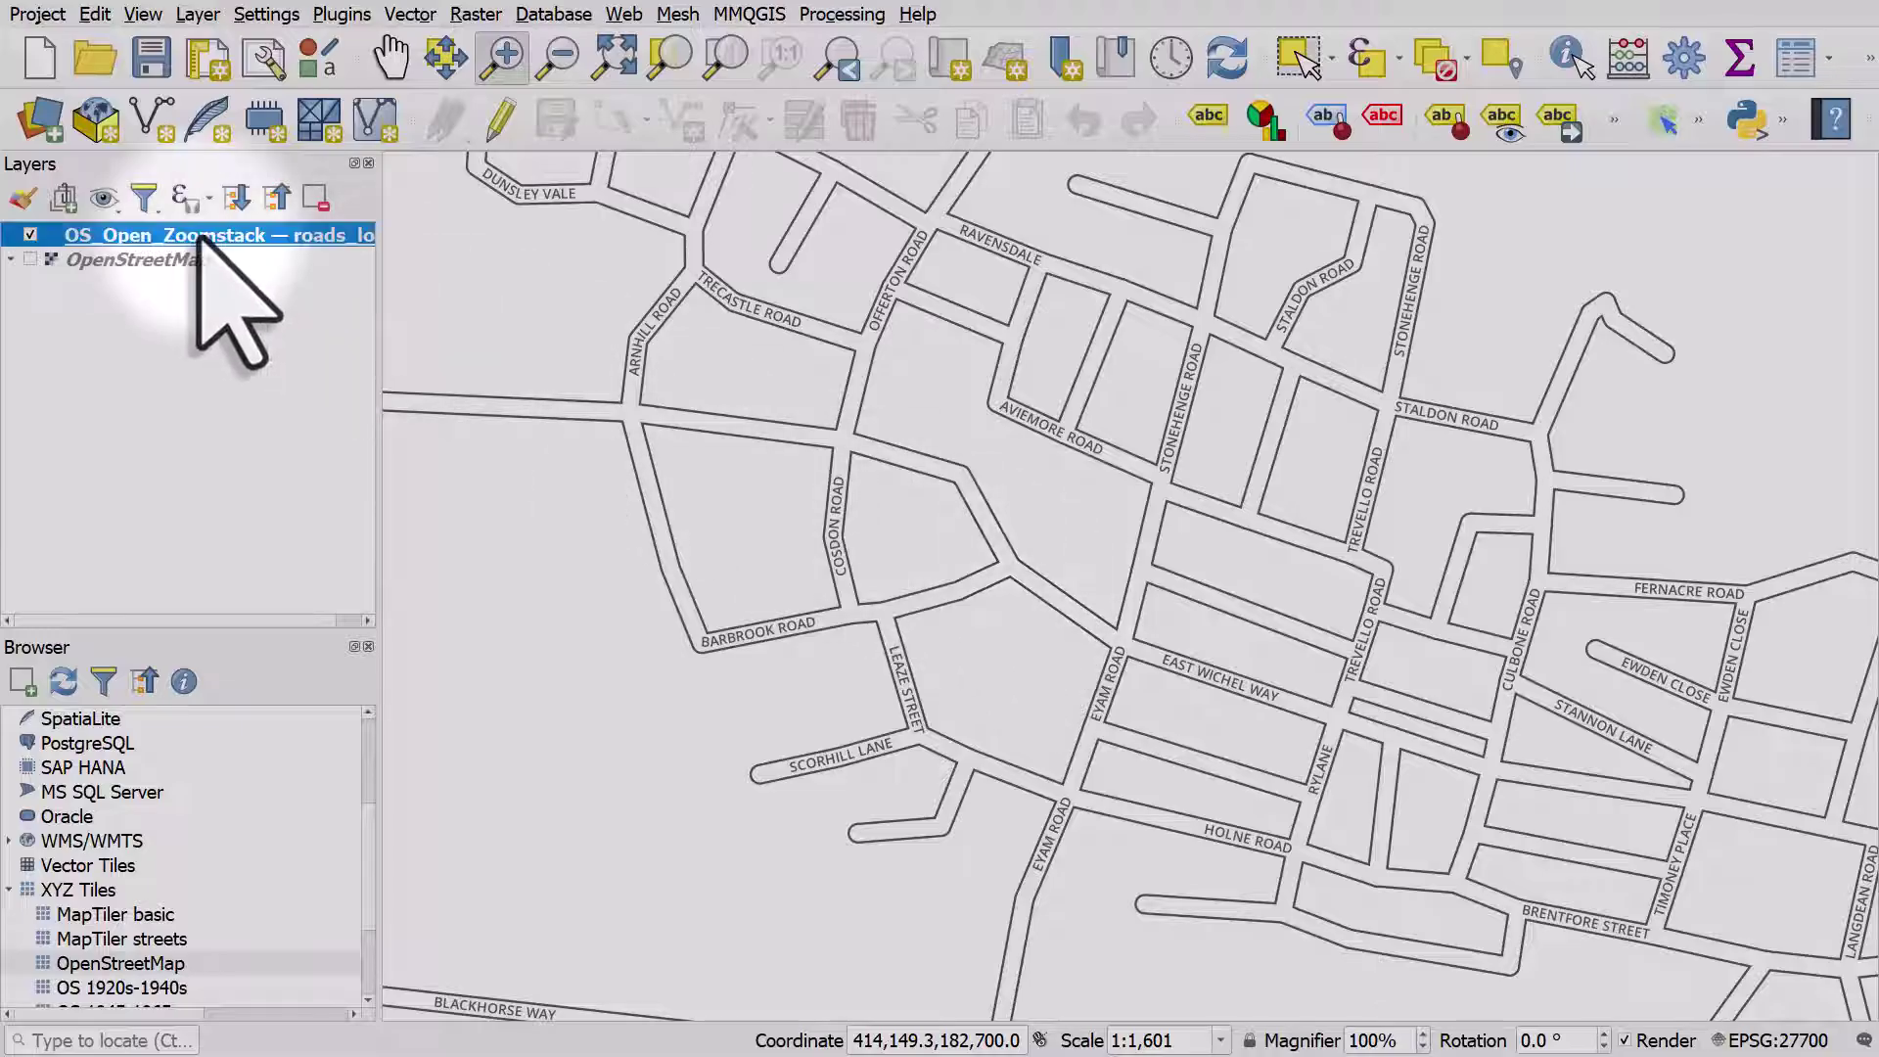
Set the road labels' letter spacing to 1 and apply it to preview.
double_click(200, 236)
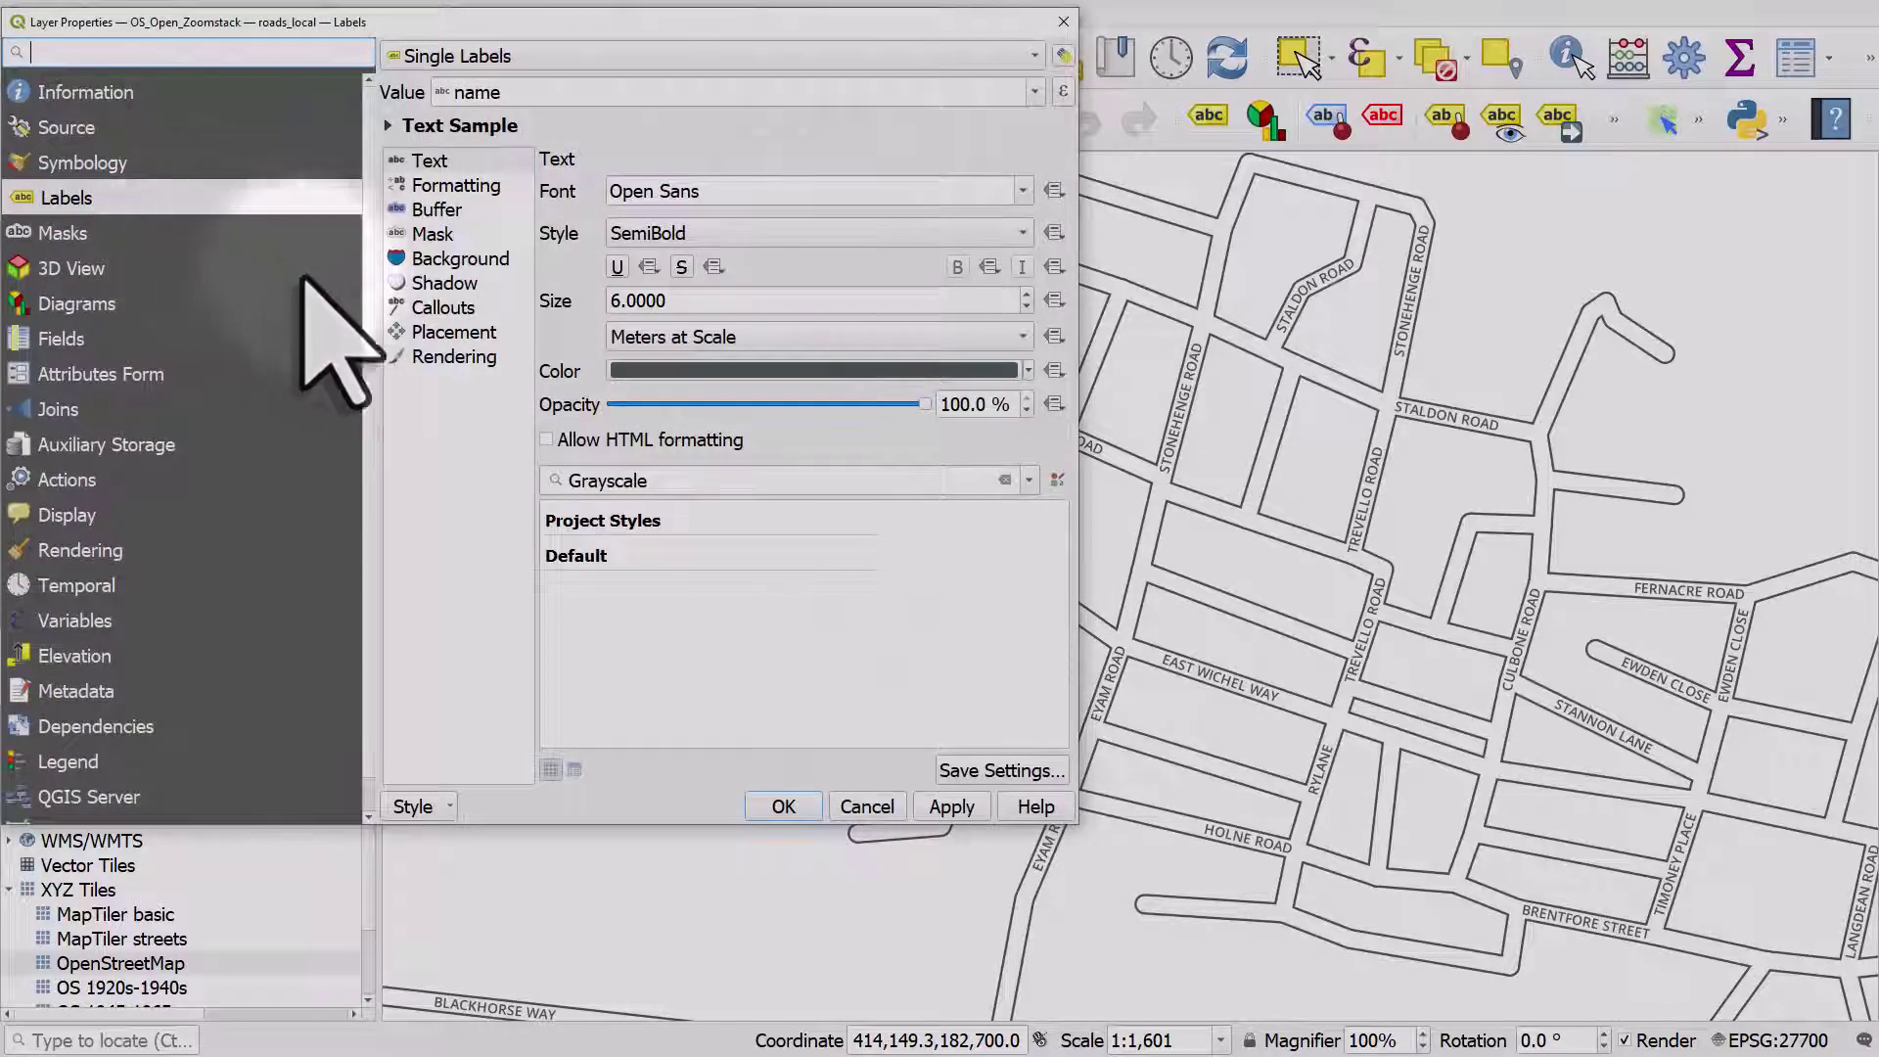
click(442, 332)
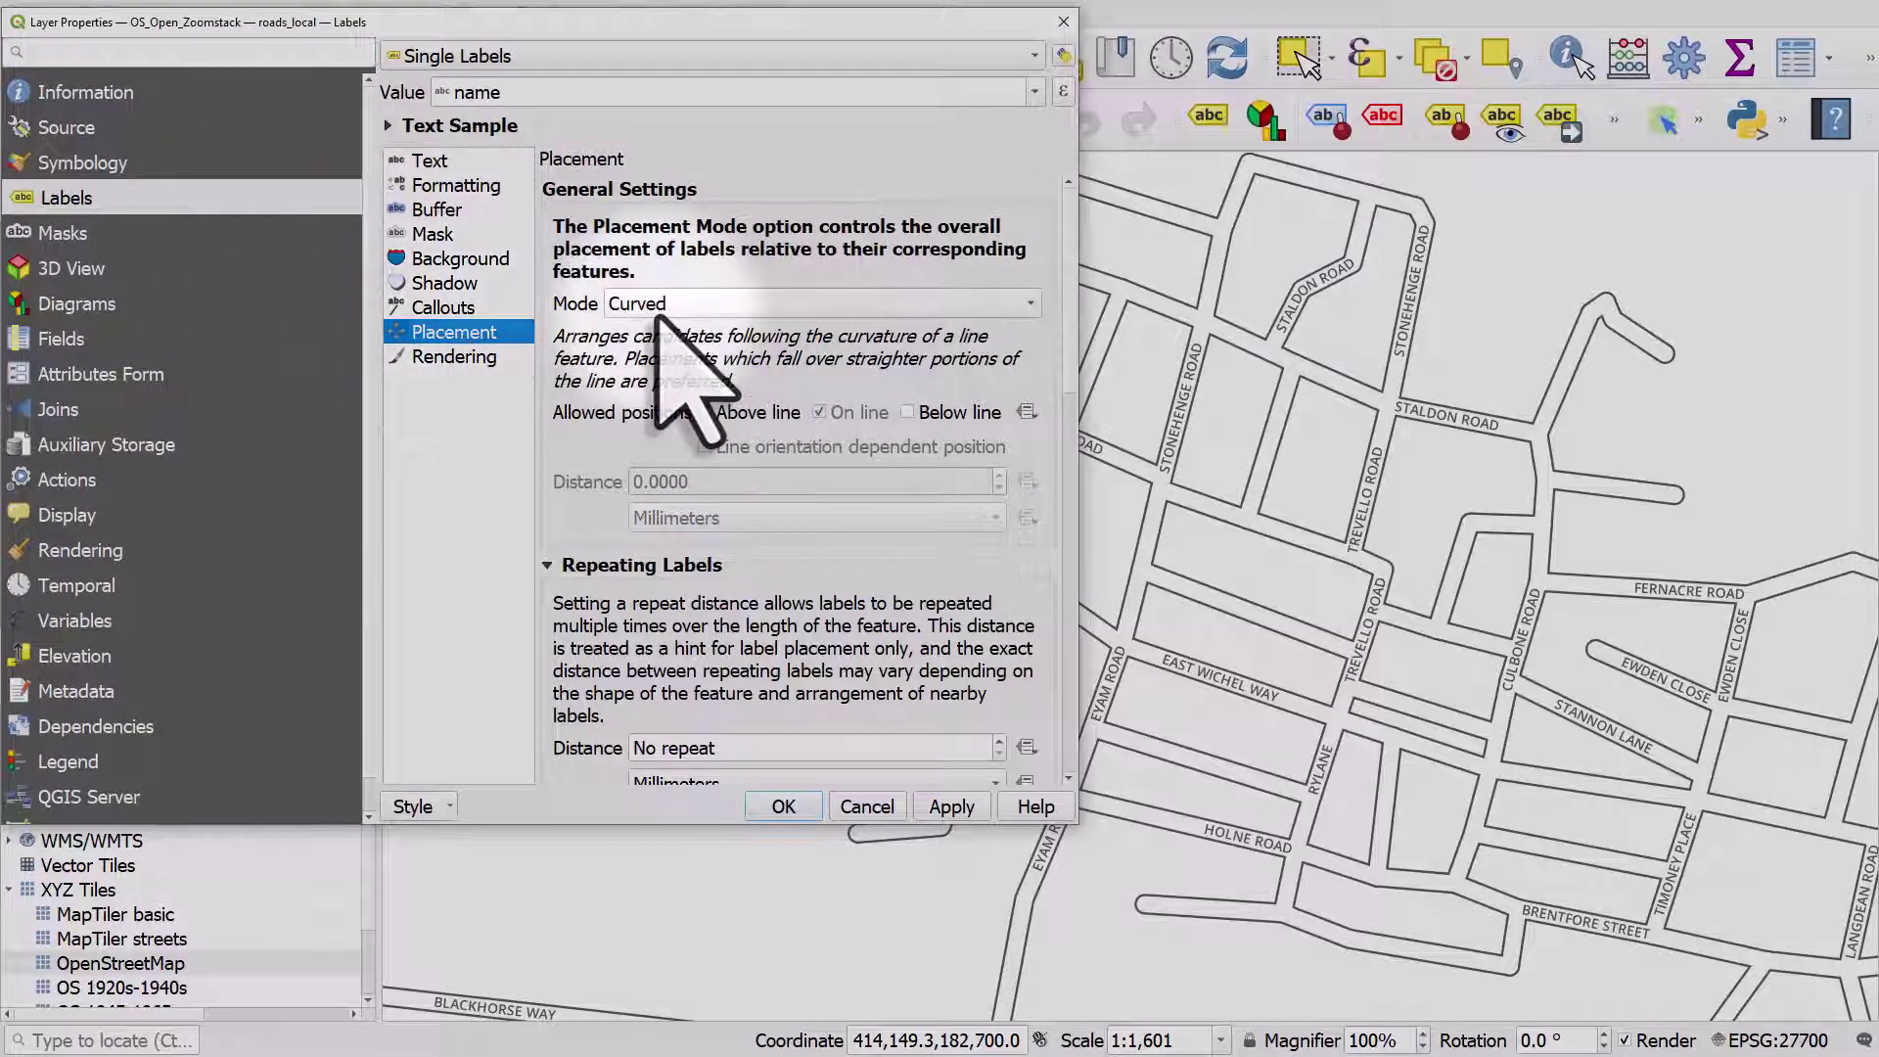
click(477, 190)
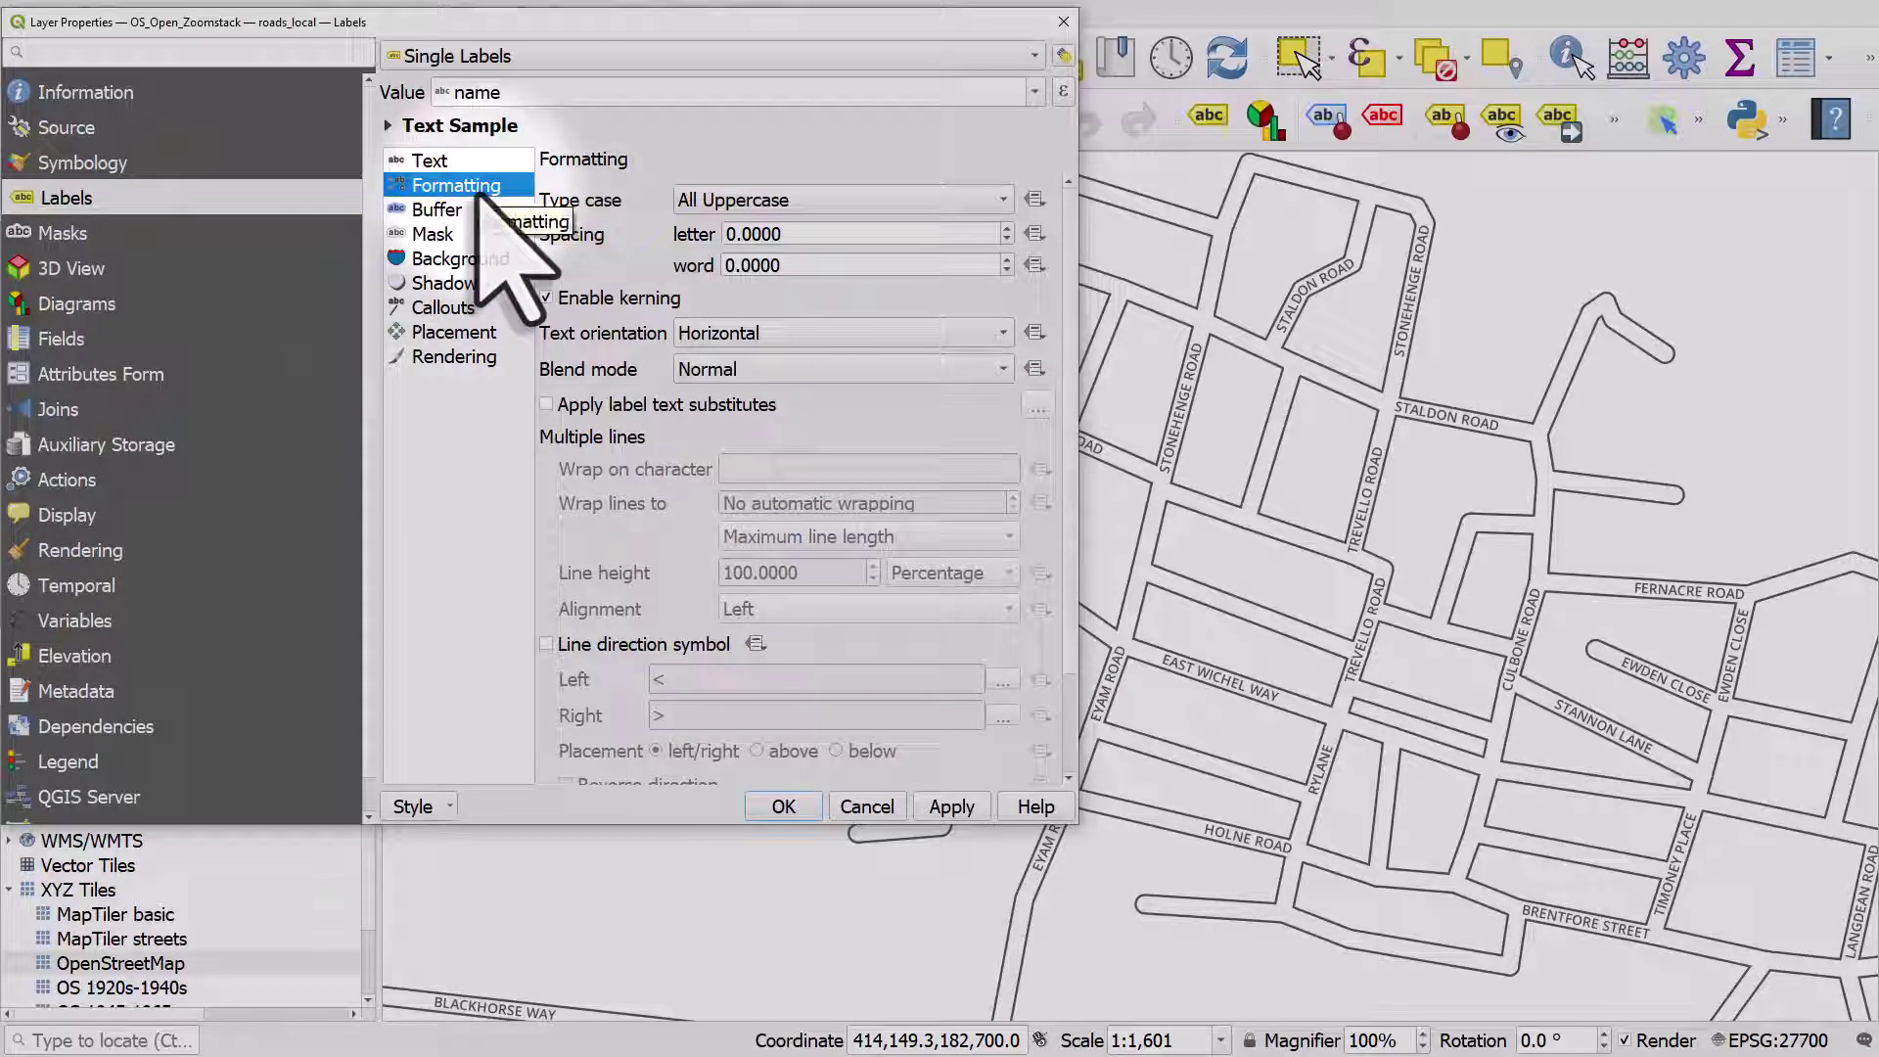
click(804, 243)
drag(805, 240, 729, 240)
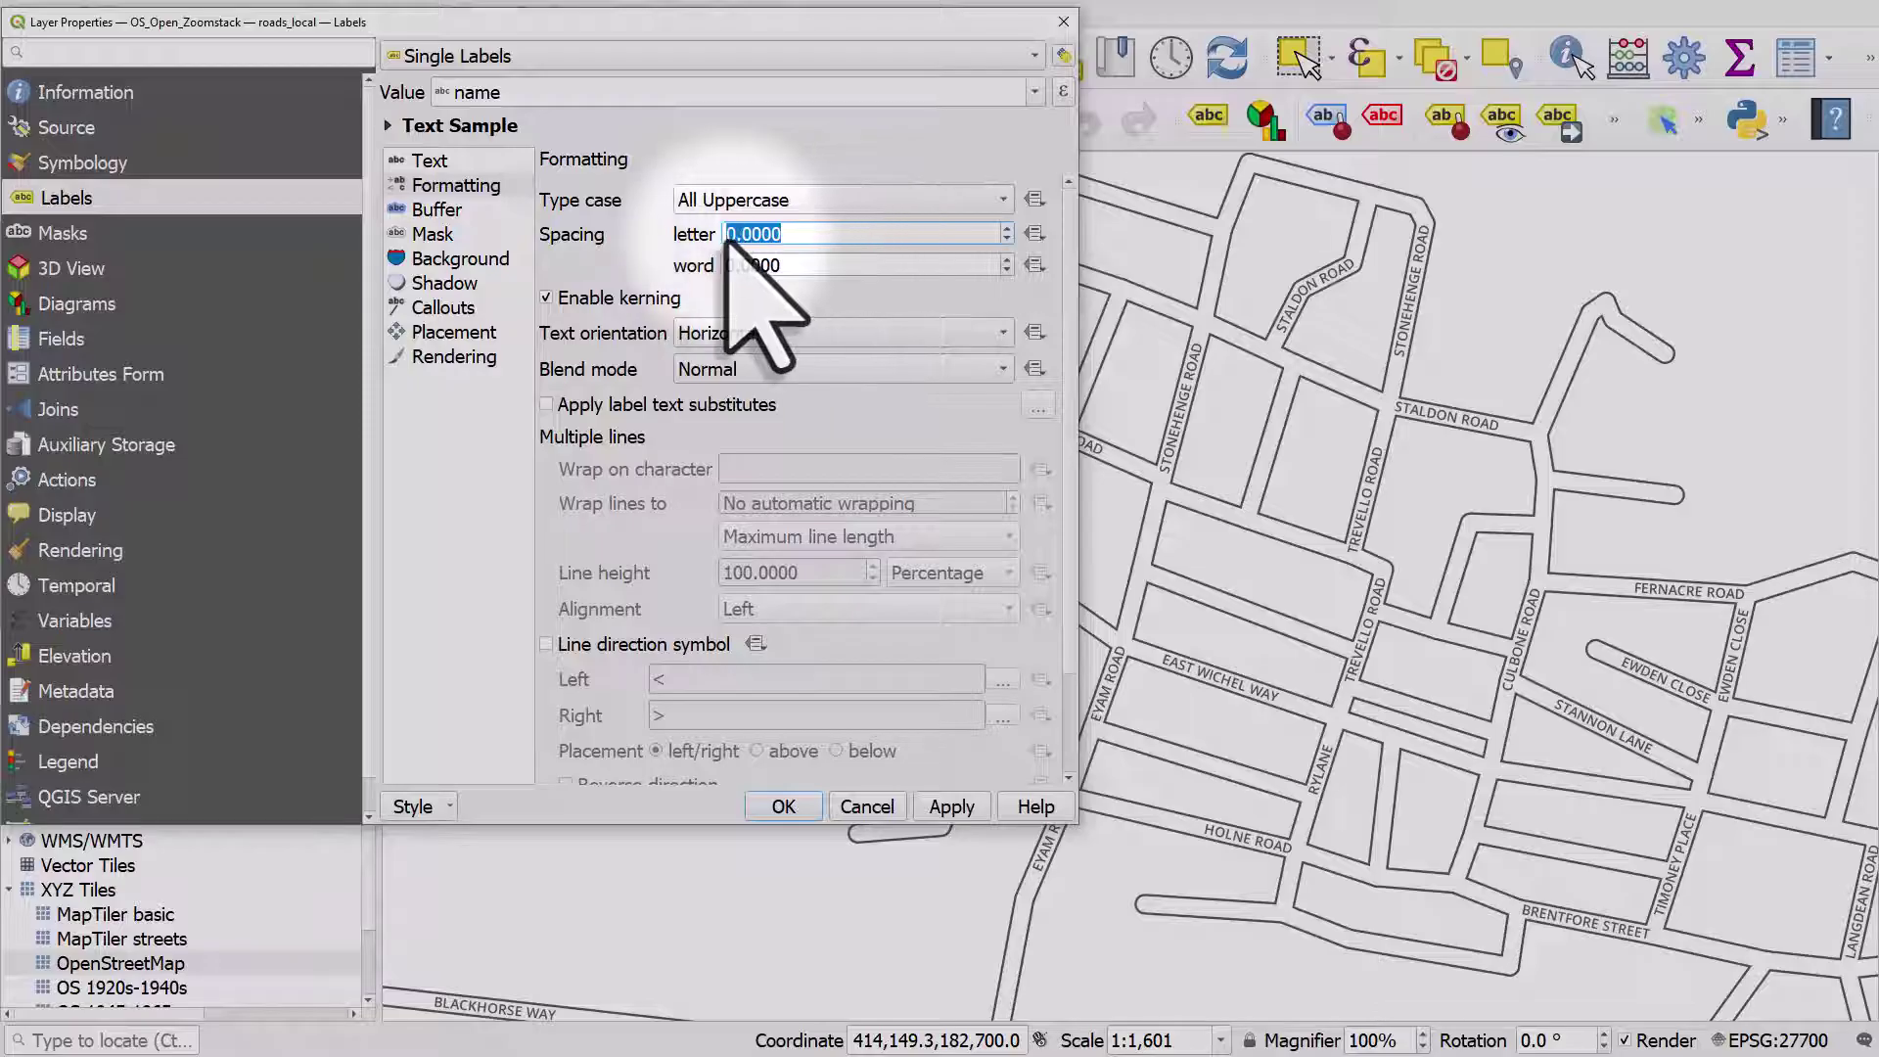
text(1)
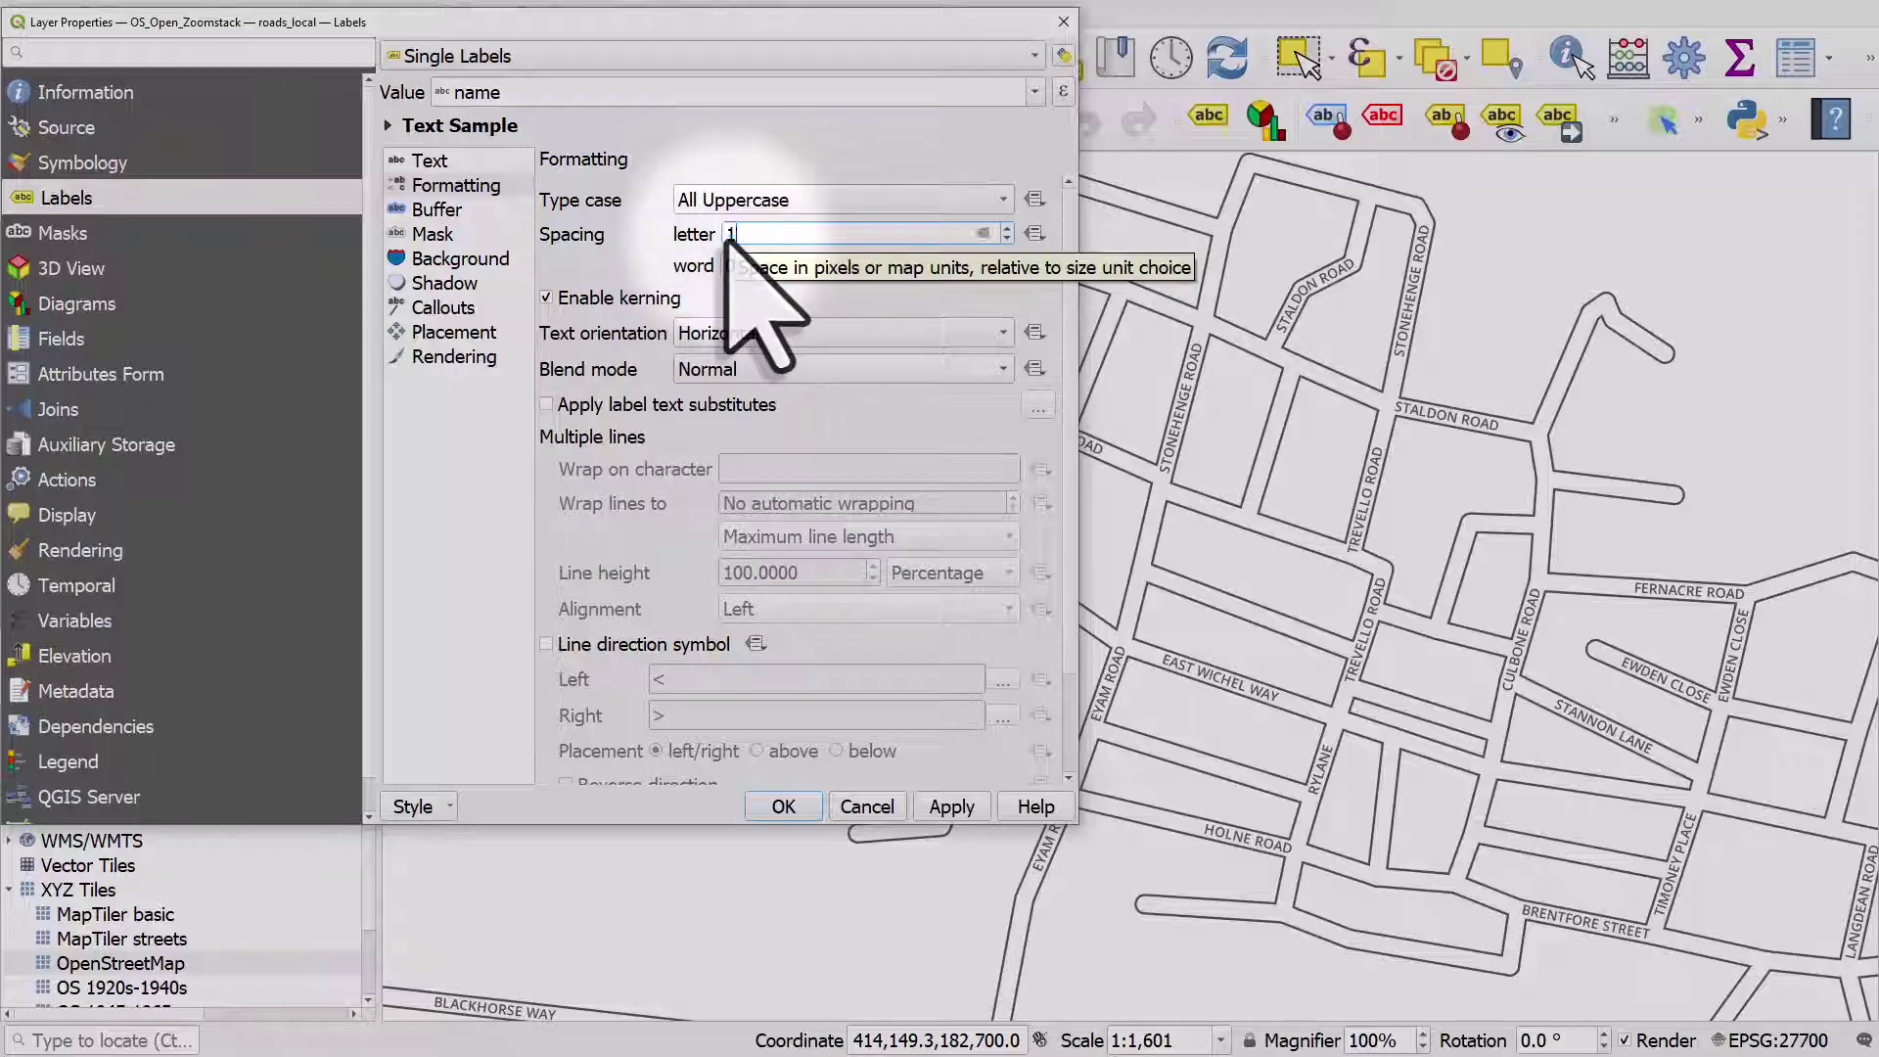
click(955, 808)
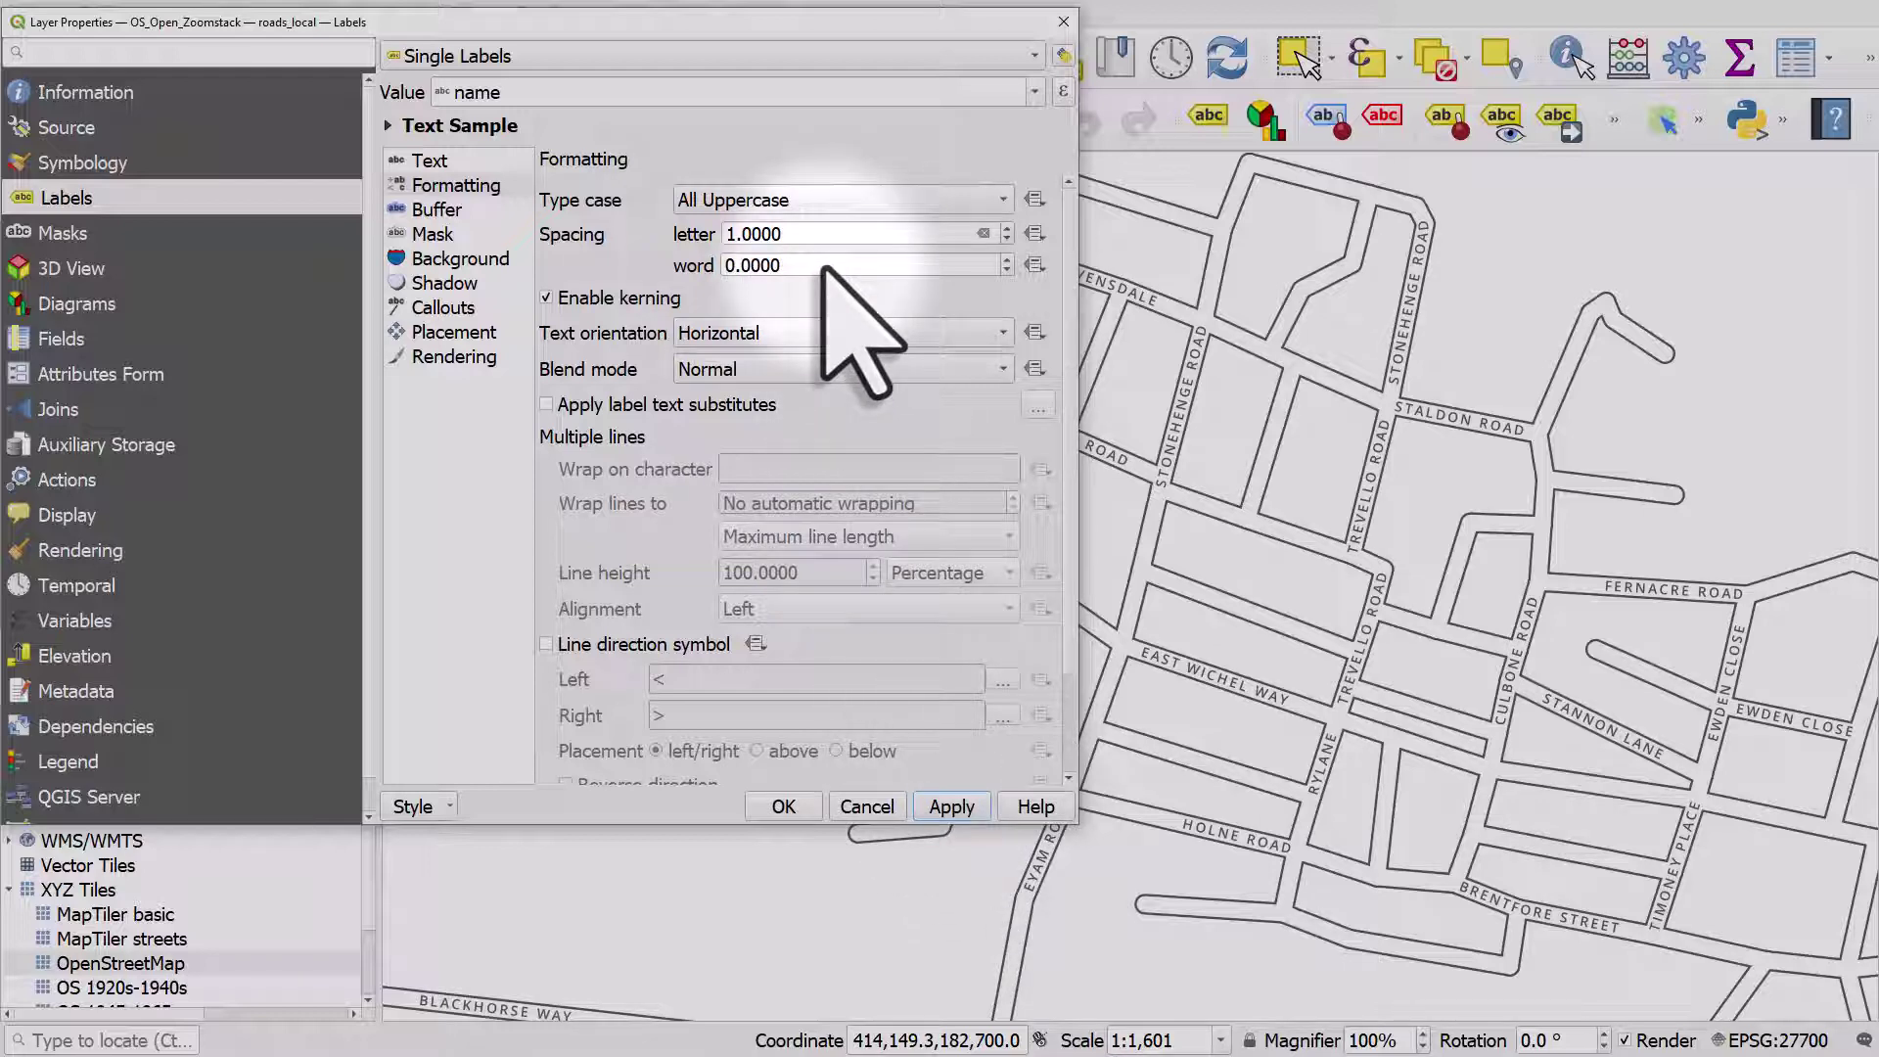
Reduce the letter spacing to 0.5, then to 0.3, applying each, and close the properties.
click(1008, 239)
click(1007, 240)
click(1008, 240)
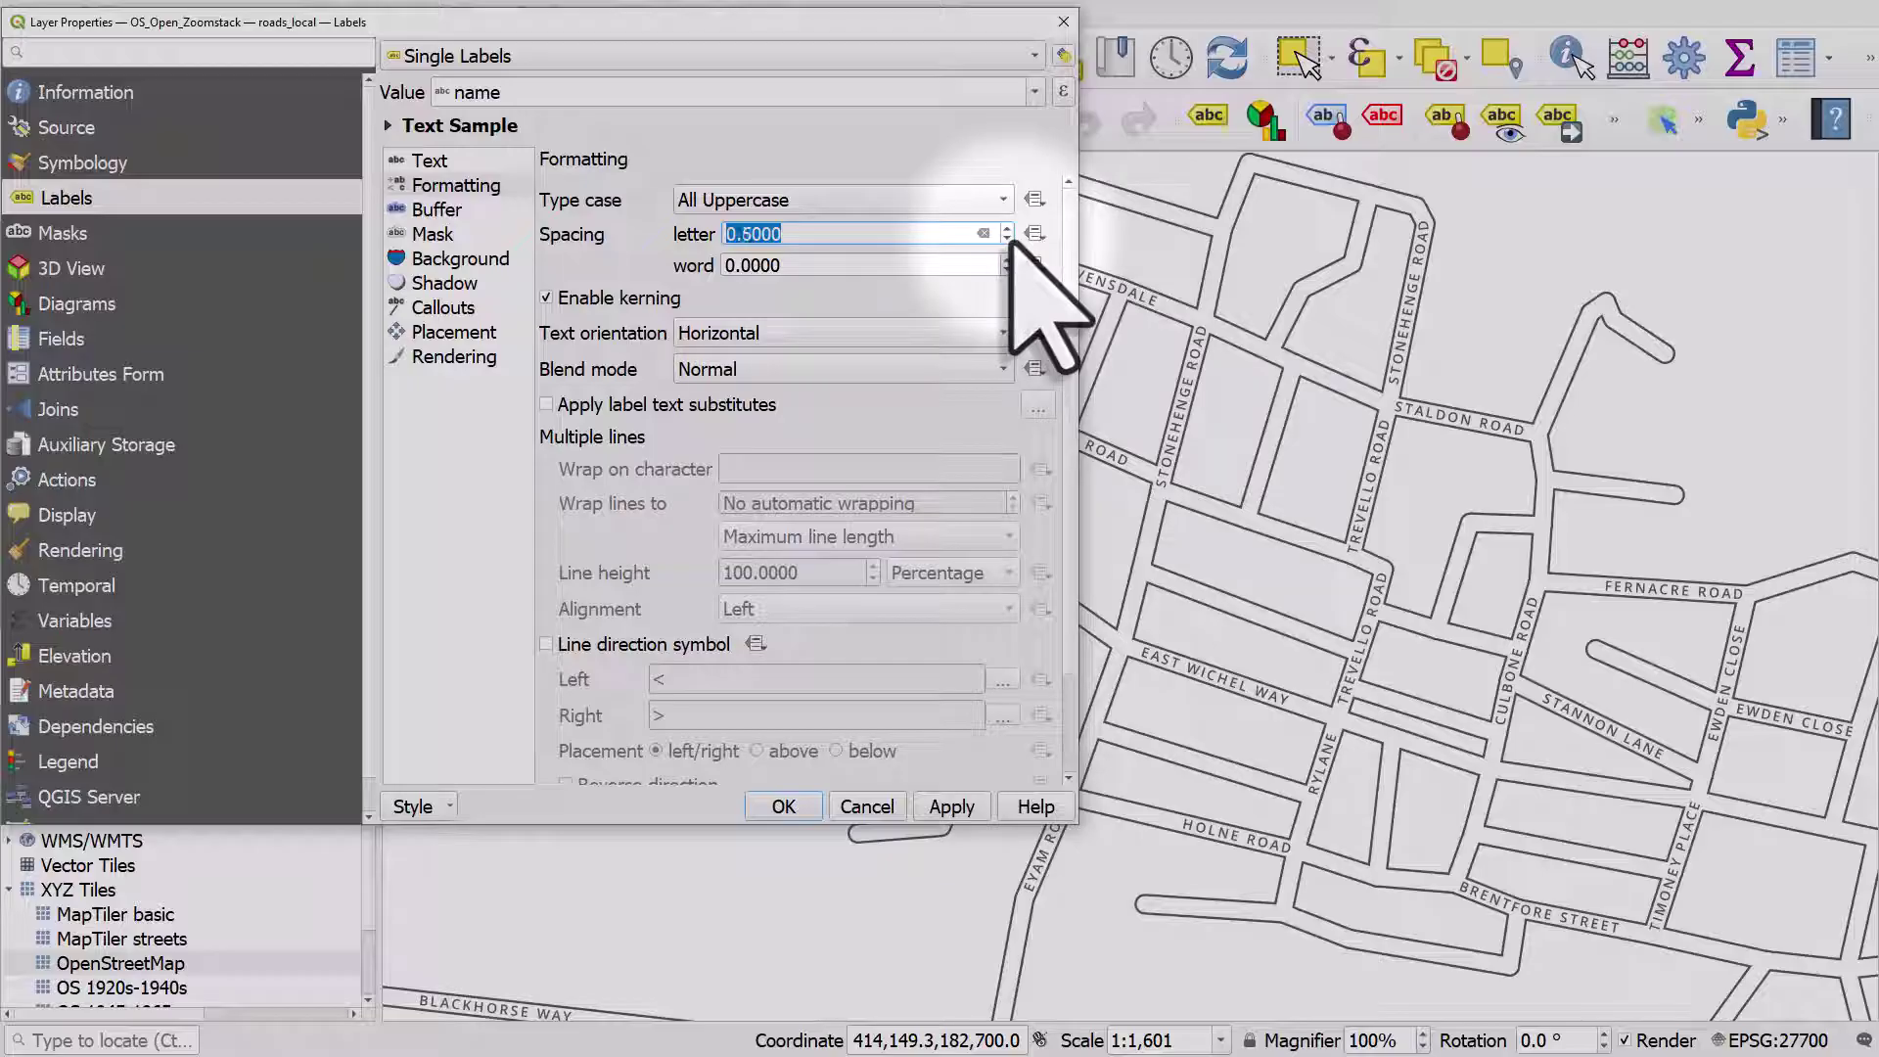
click(952, 809)
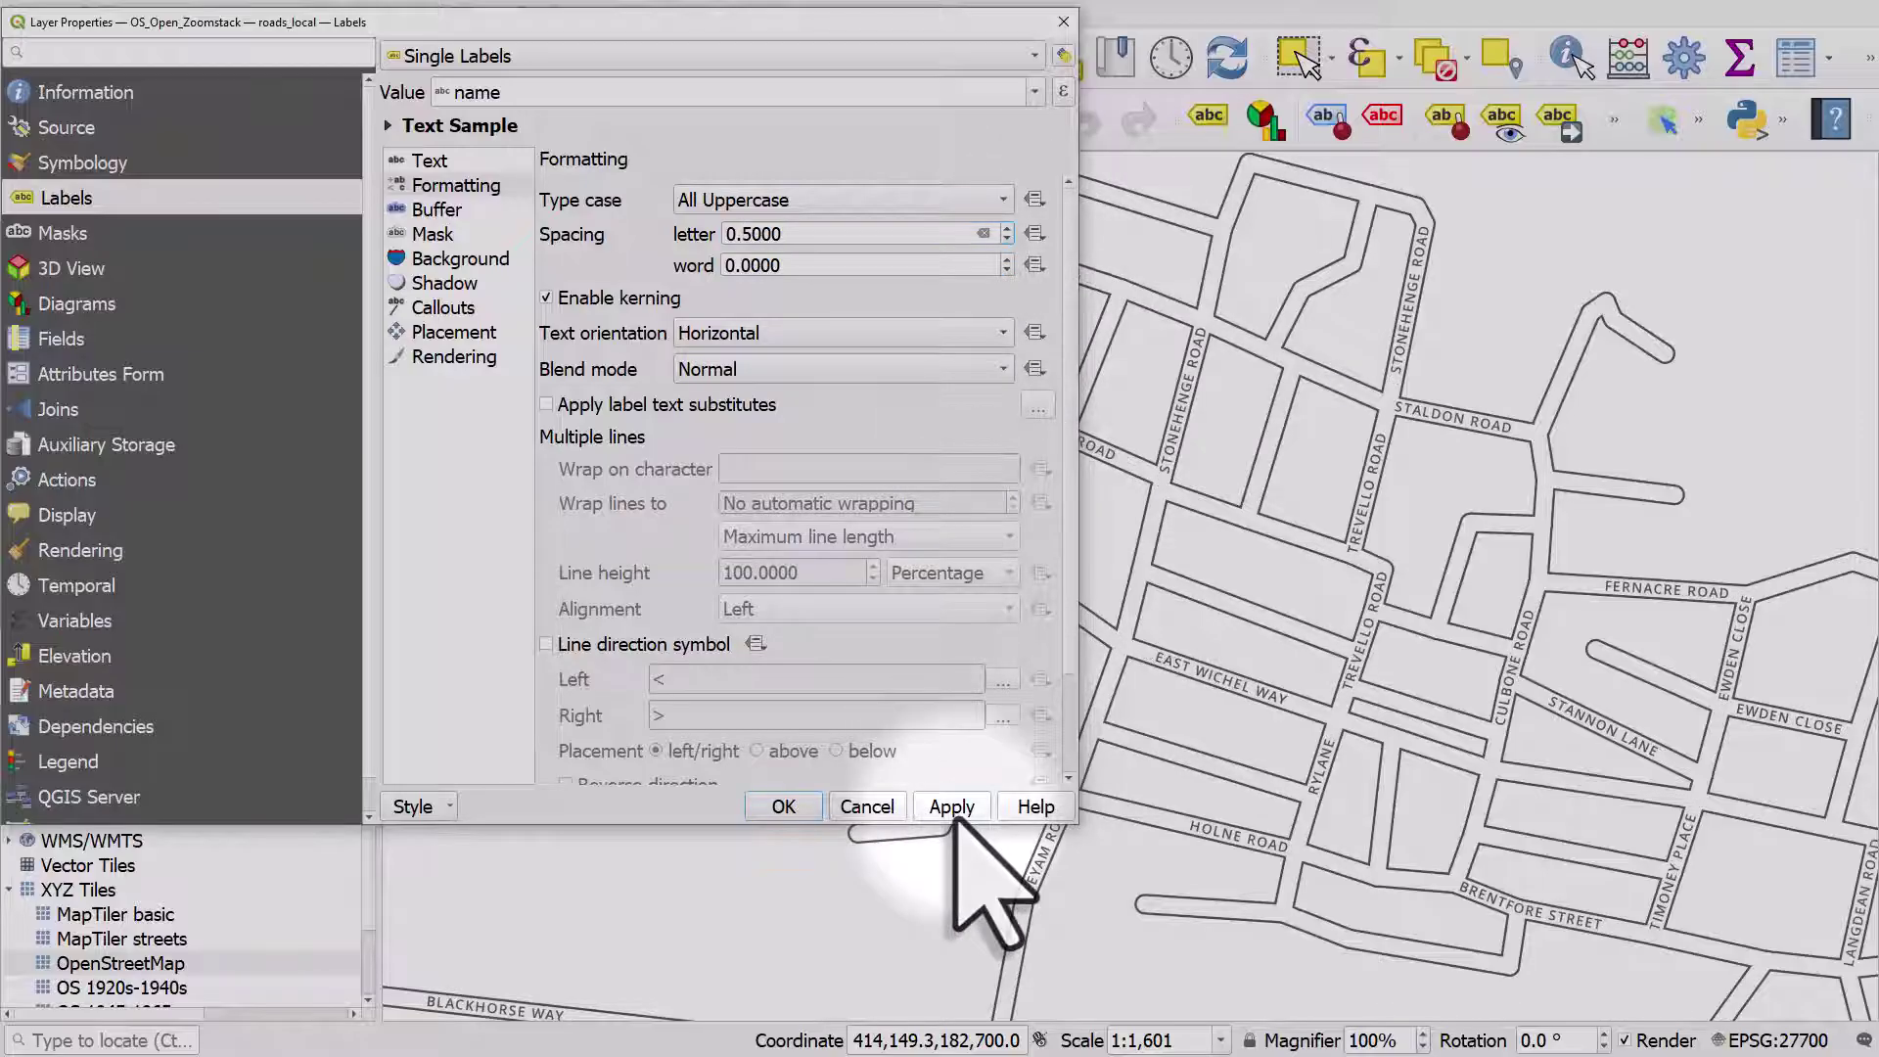
click(1007, 240)
click(1008, 240)
click(955, 808)
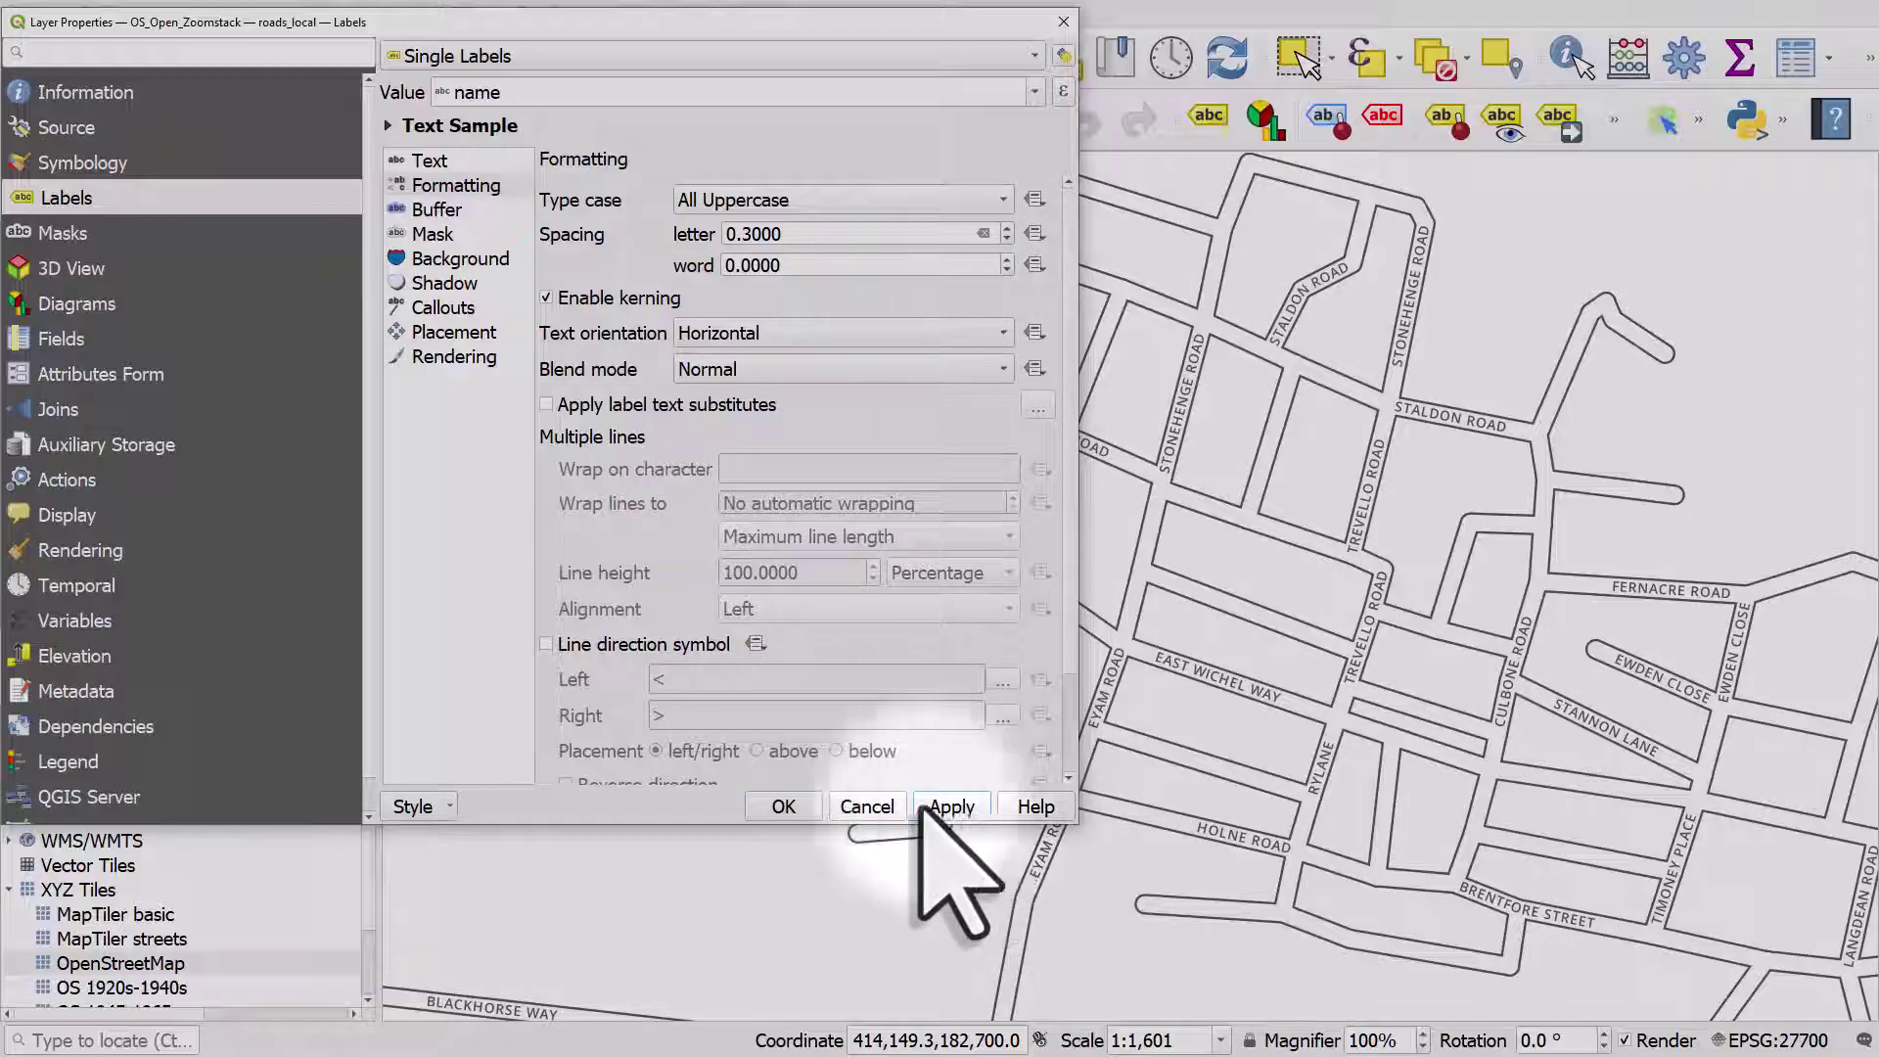
click(812, 808)
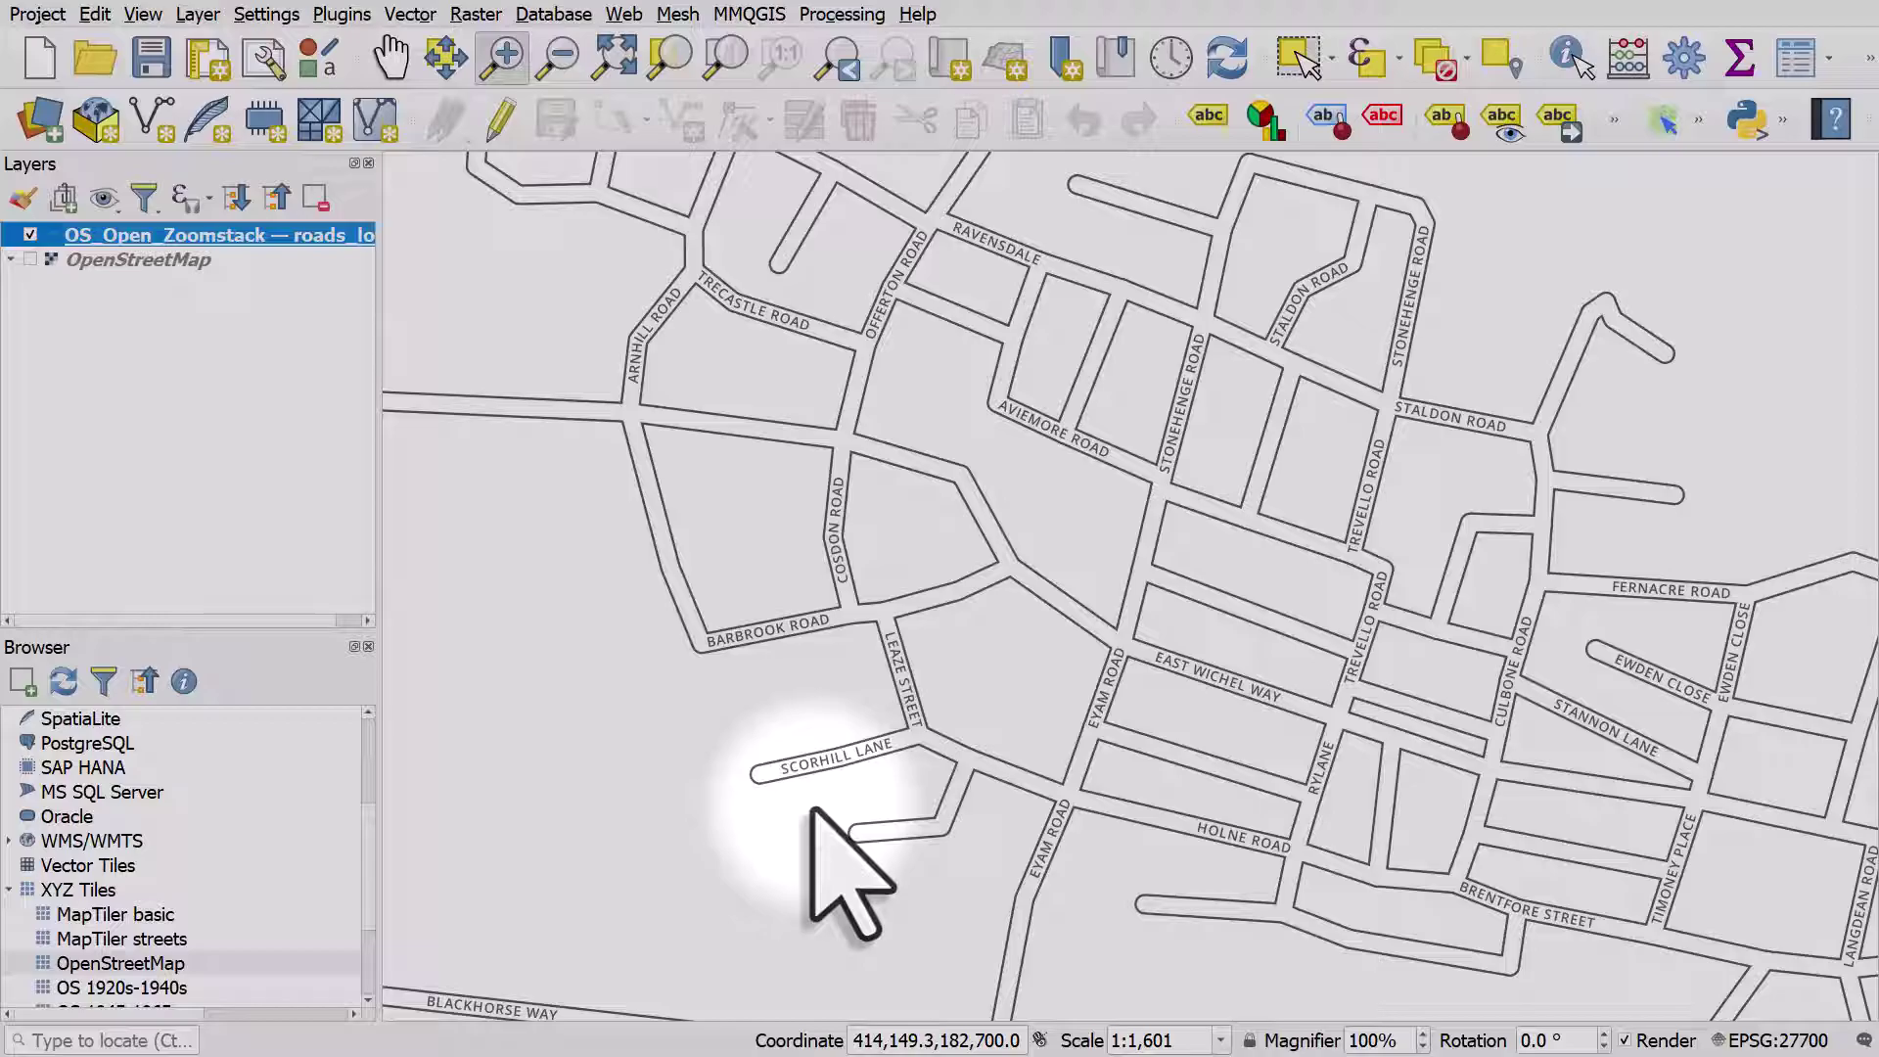
scroll(899, 644, down, 1)
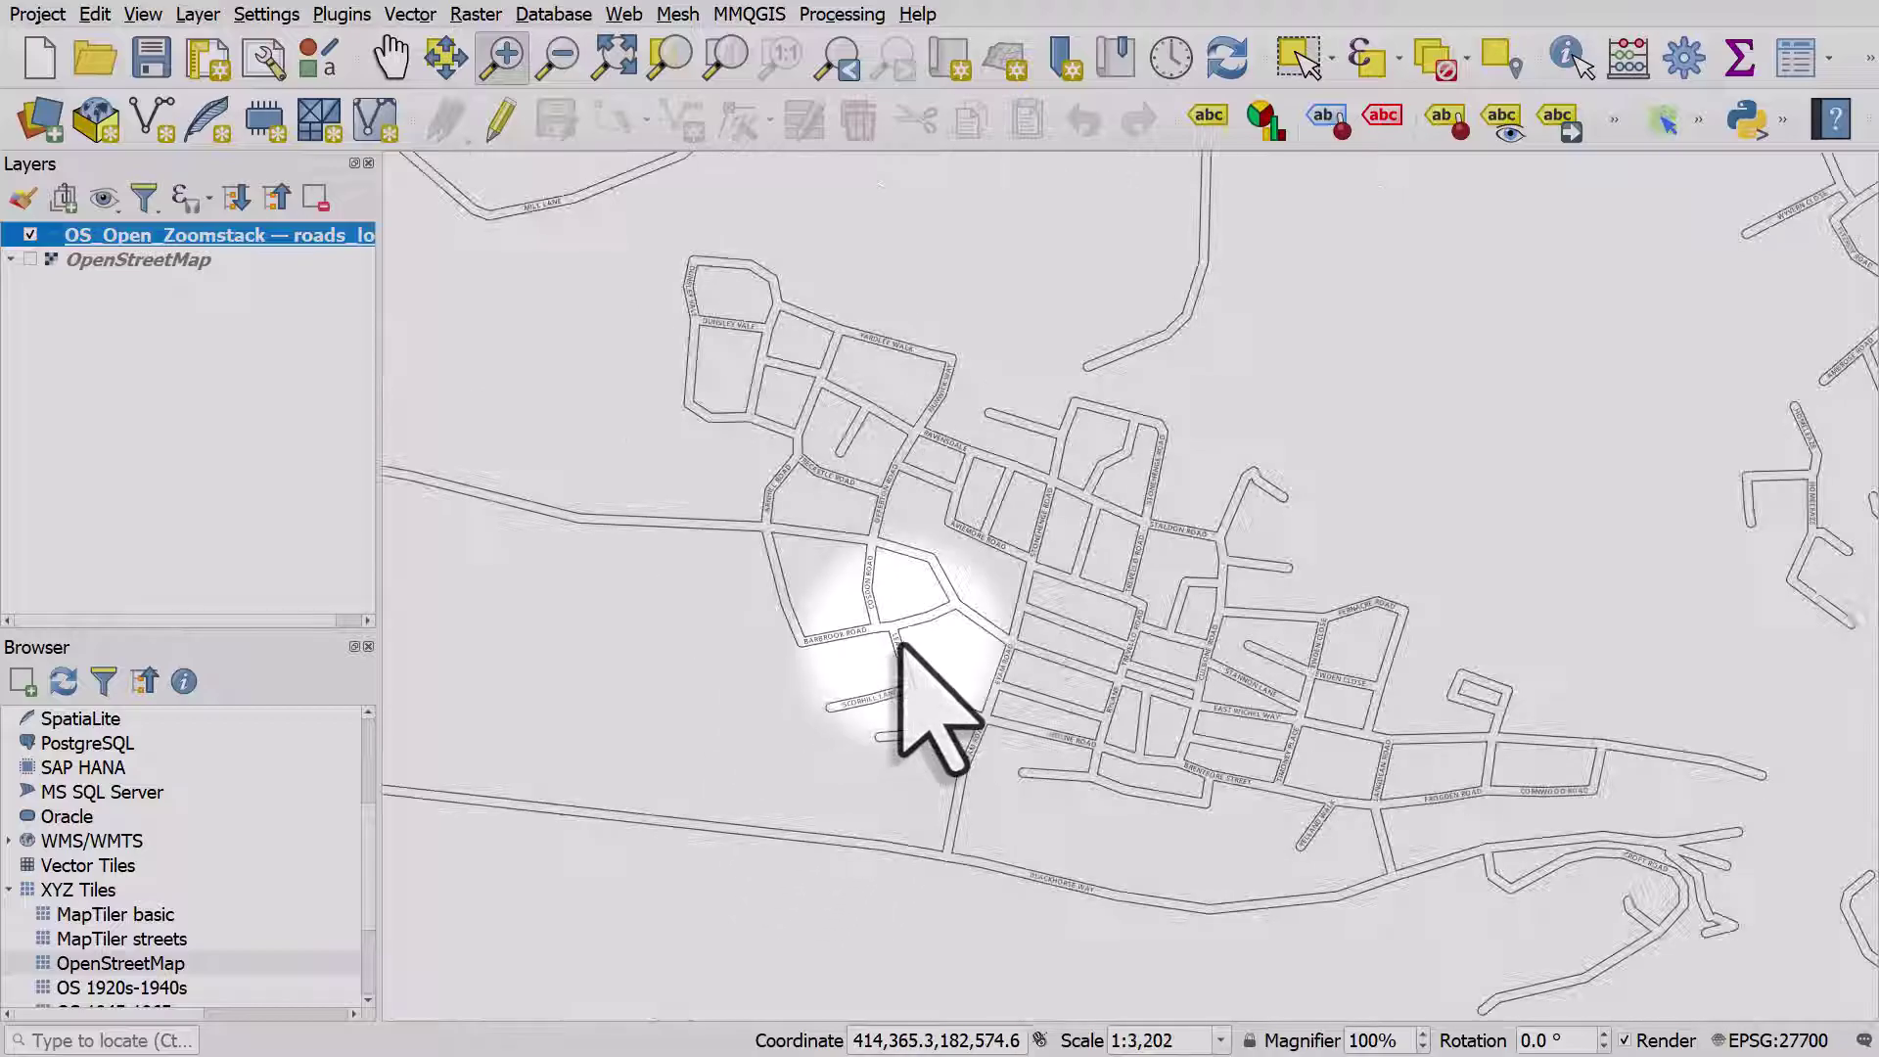
scroll(899, 644, down, 1)
scroll(899, 644, down, 1)
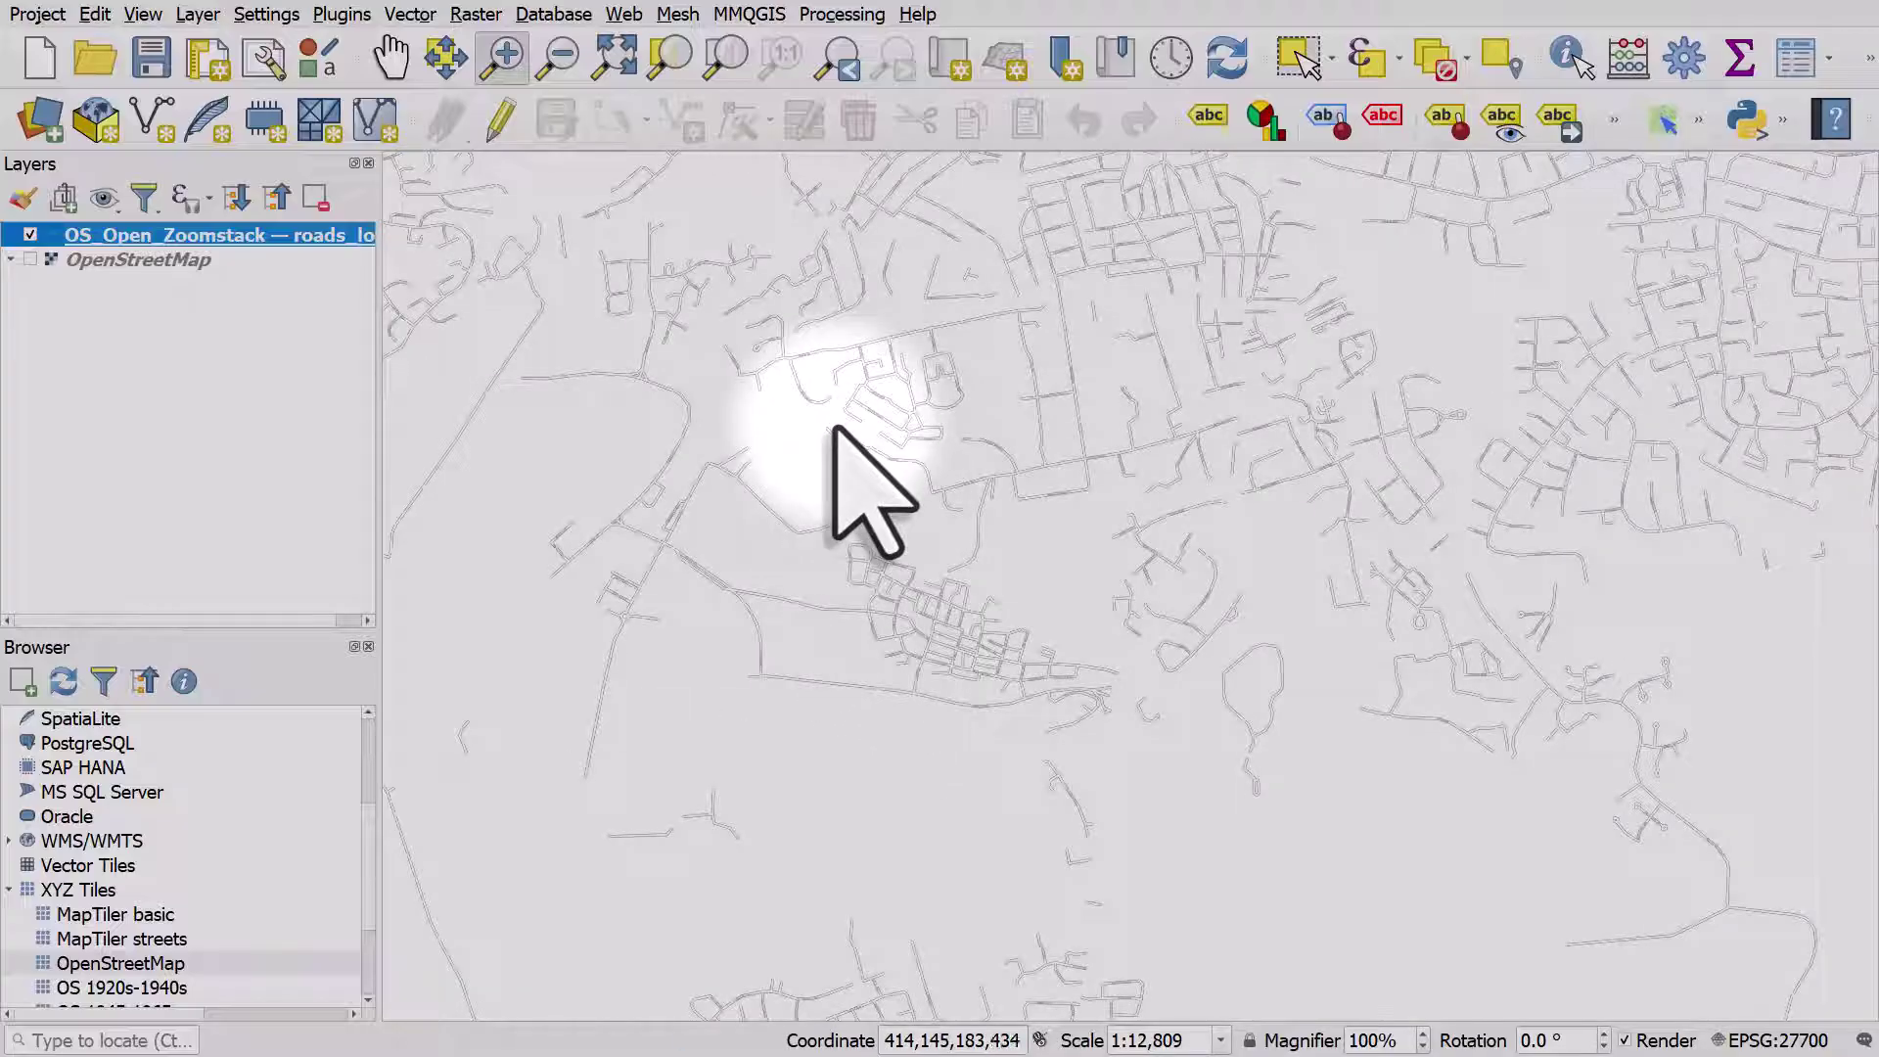
key(Up)
key(Up)
key(Left)
key(Up)
key(Left)
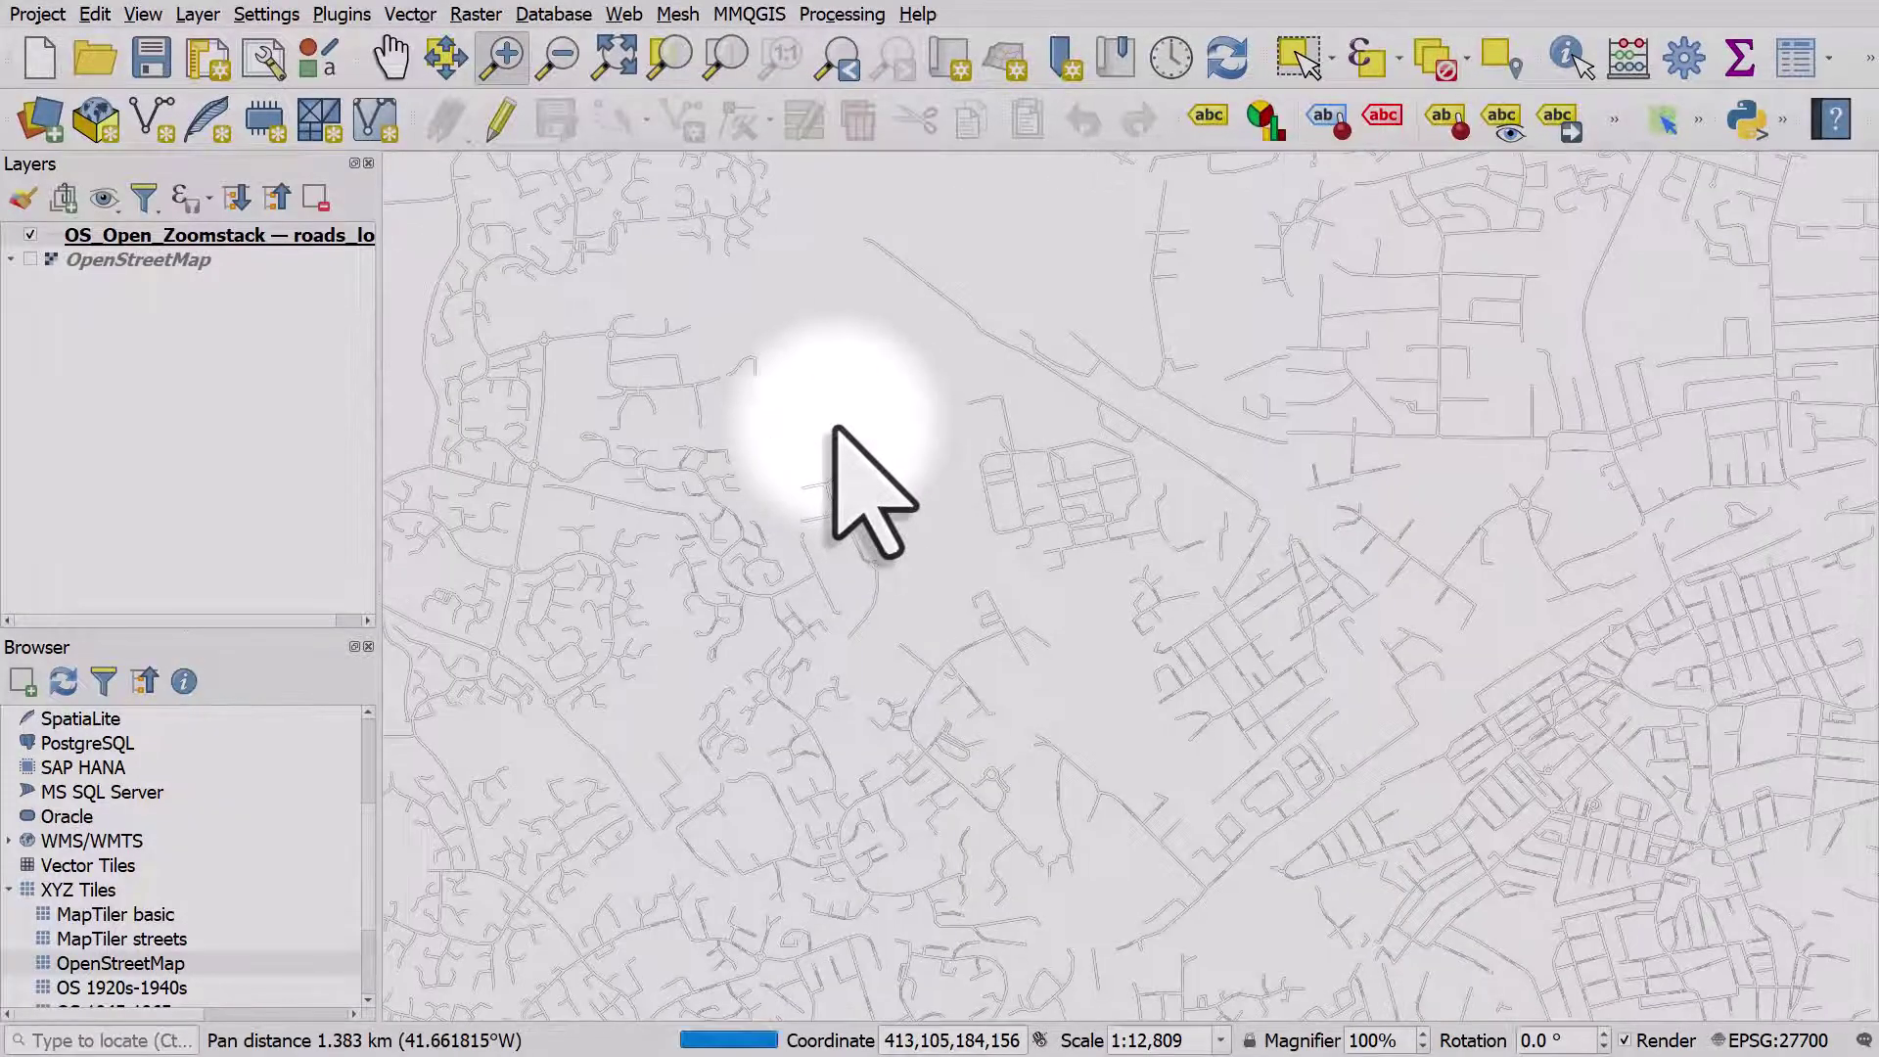
key(Left)
key(Up)
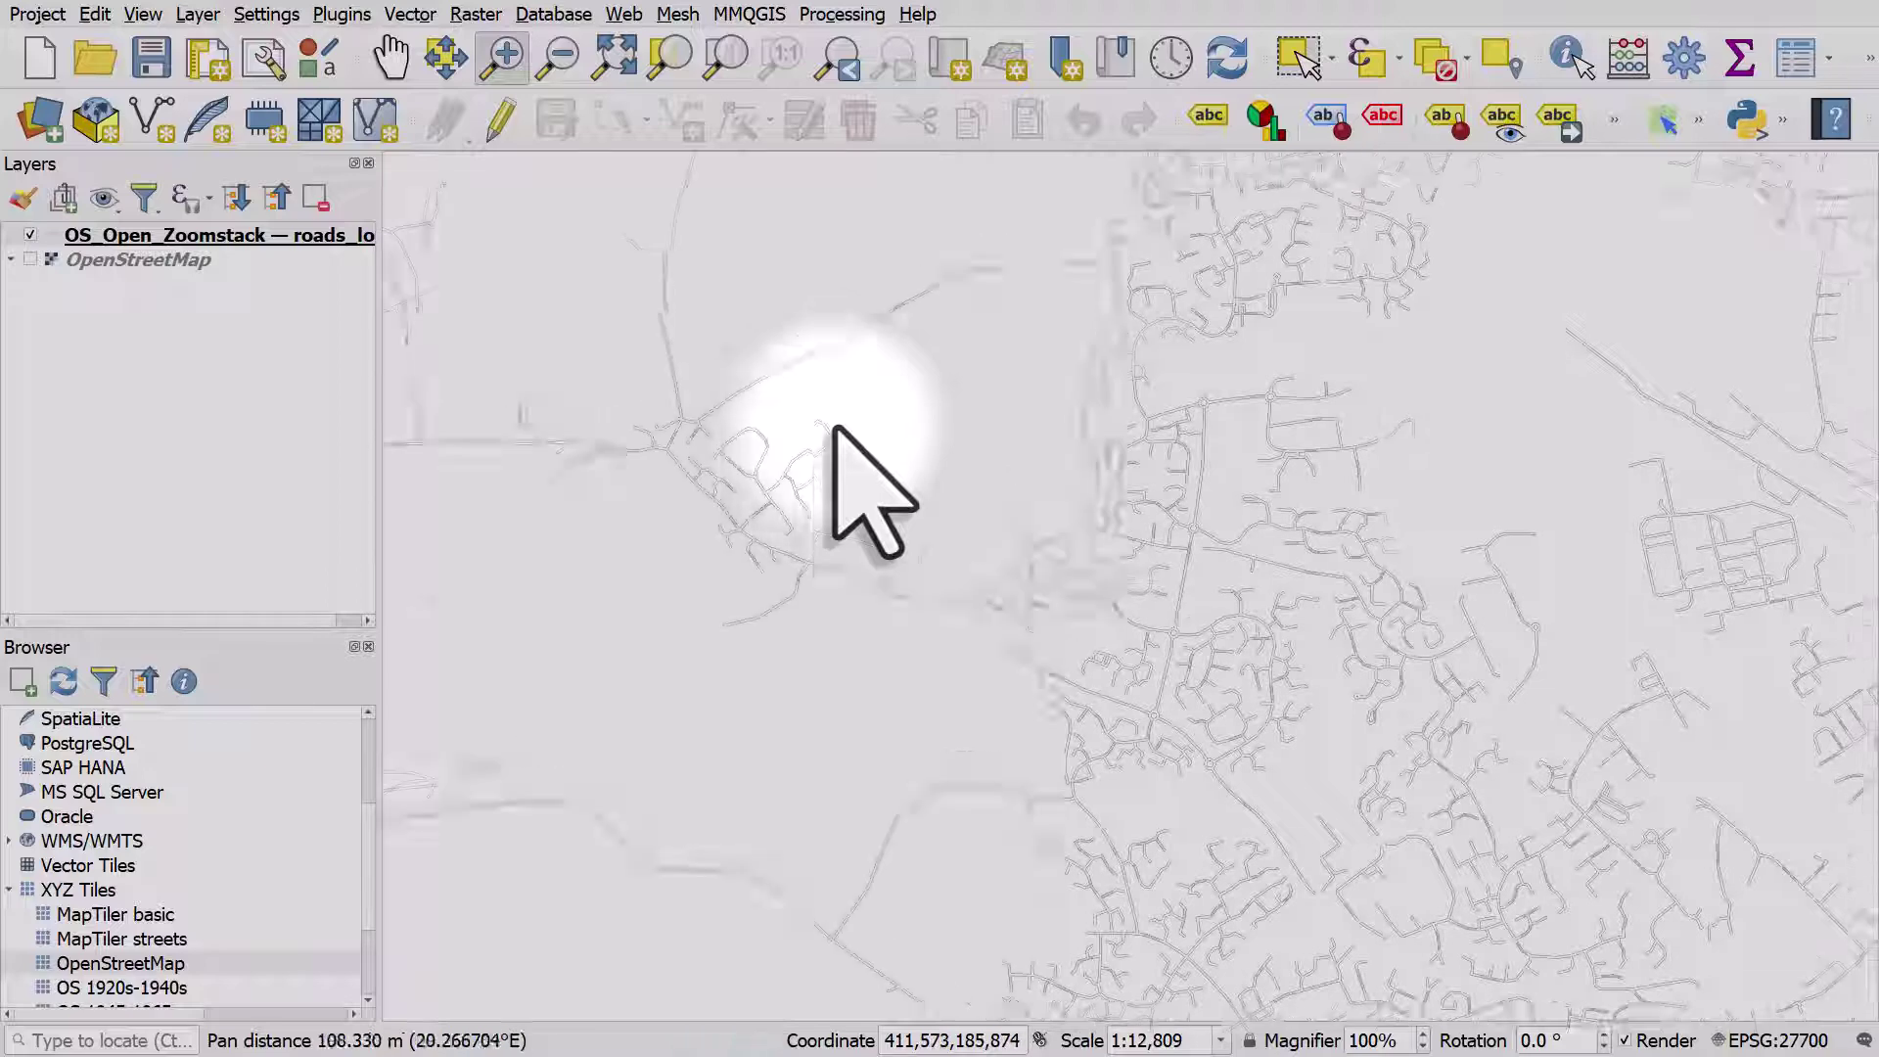
key(Right)
key(Up)
key(Right)
key(Page_Down)
key(Page_Down)
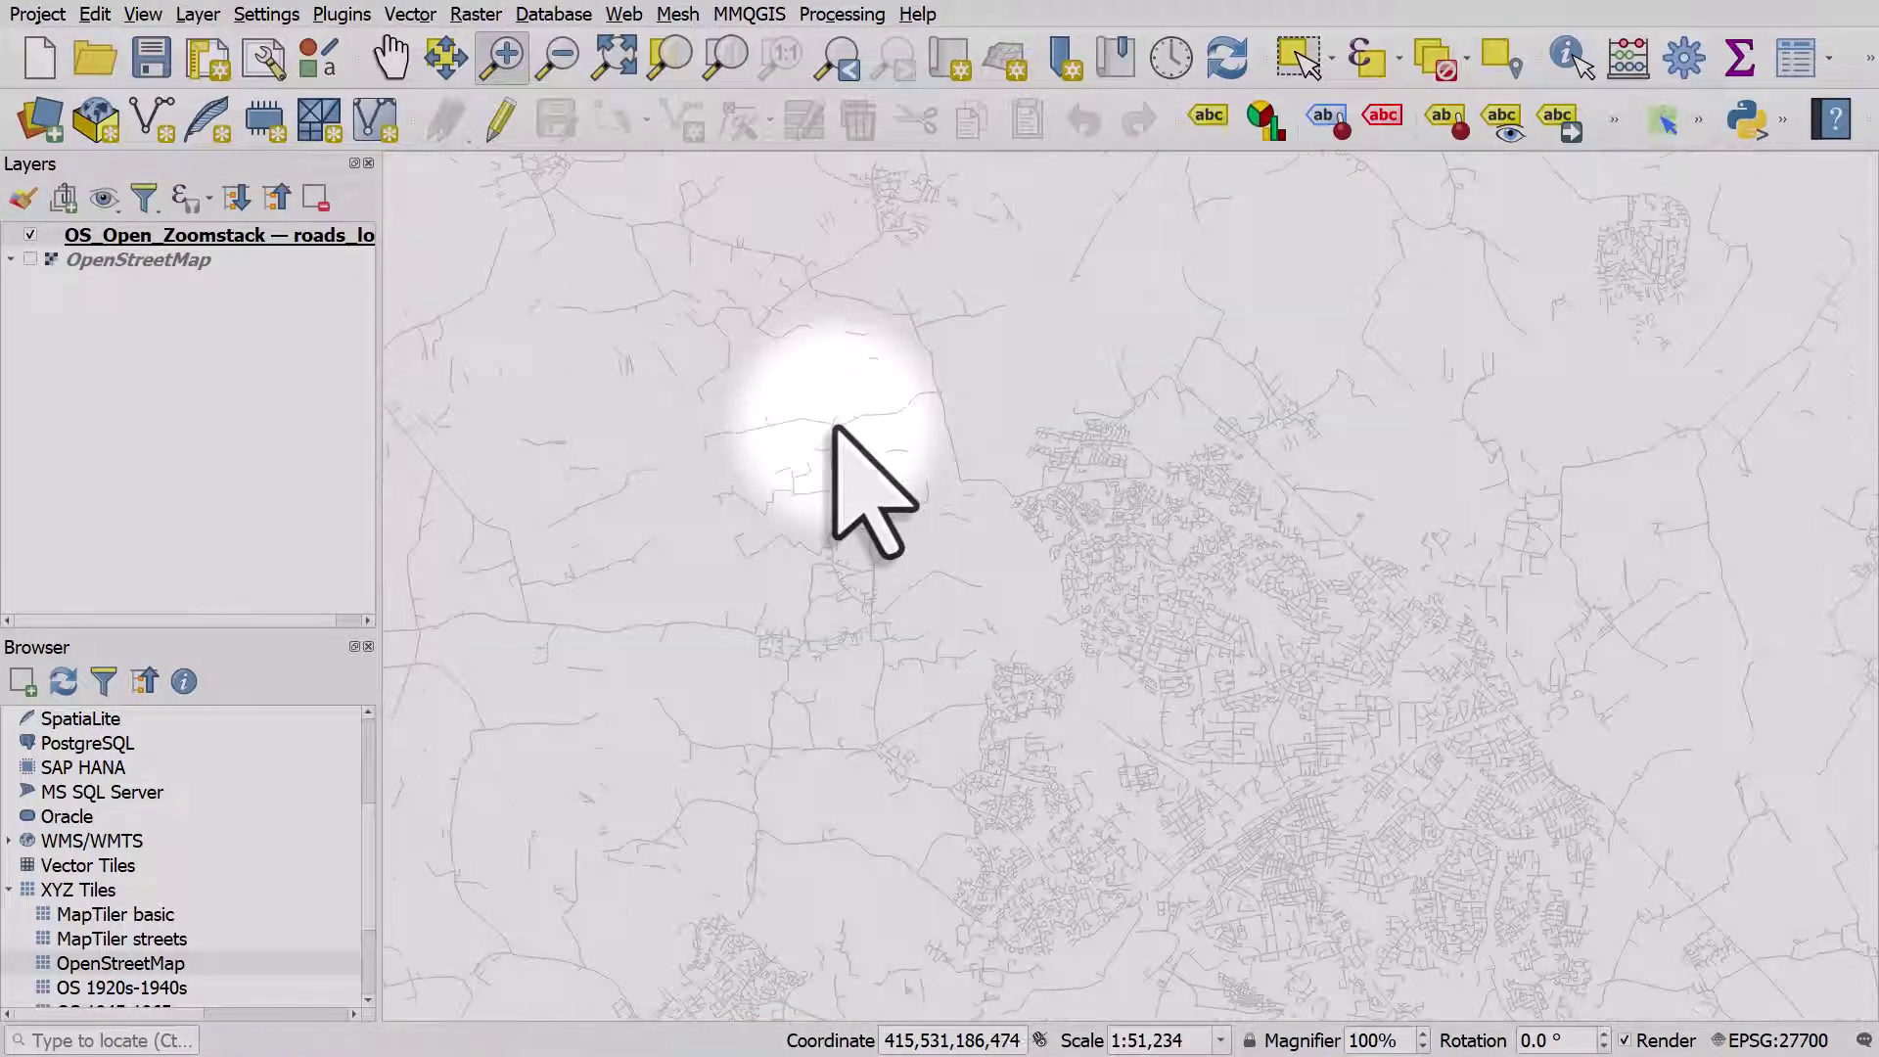
drag(1077, 682, 941, 597)
drag(822, 402, 1459, 851)
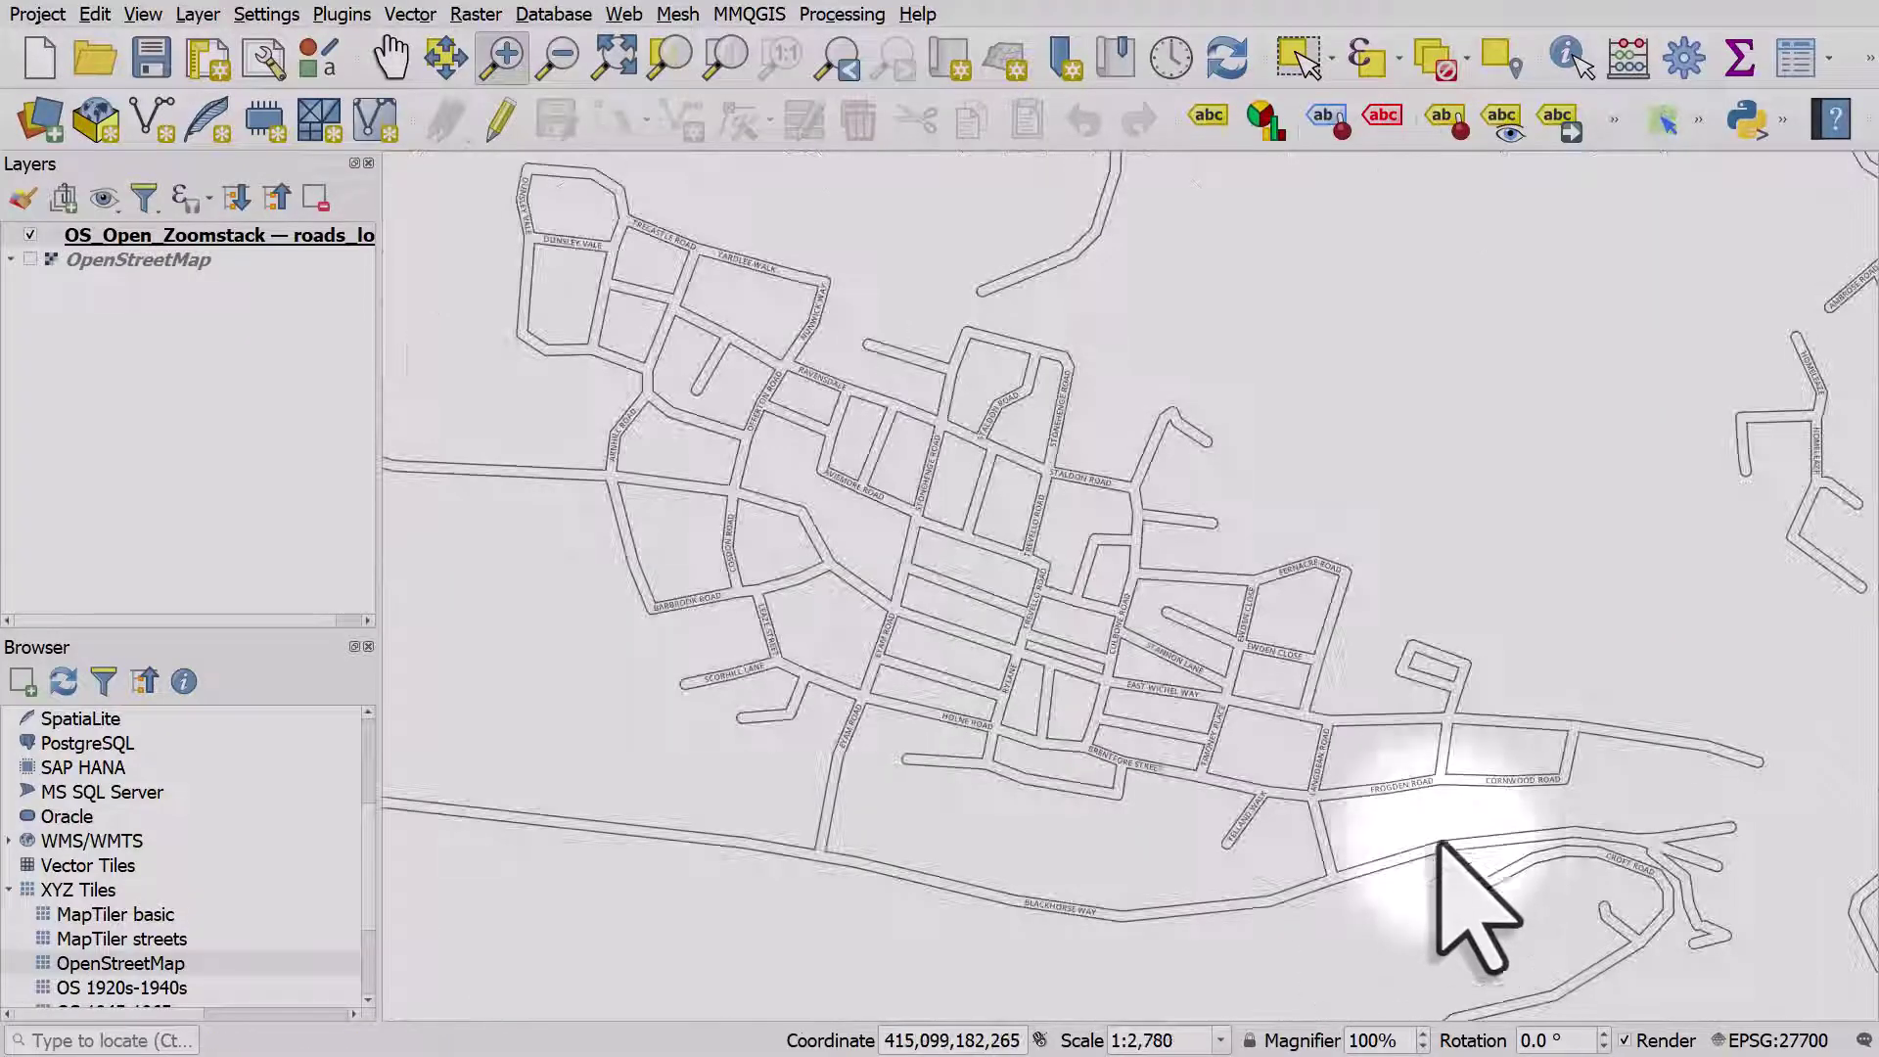